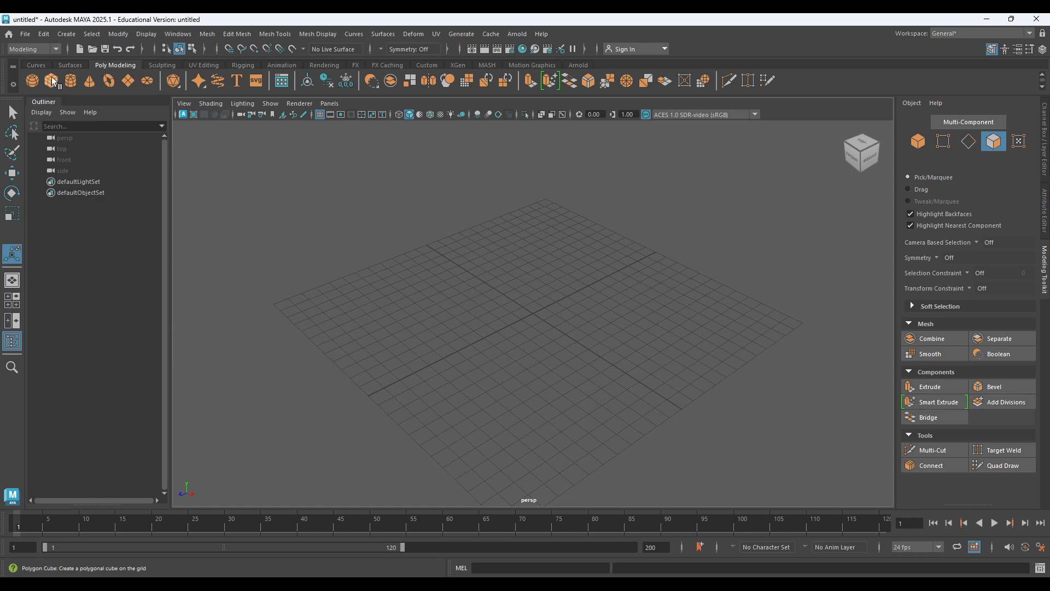
Create a polygon cube on the grid and select it.
{"action": "left_click", "coordinate": [51, 77]}
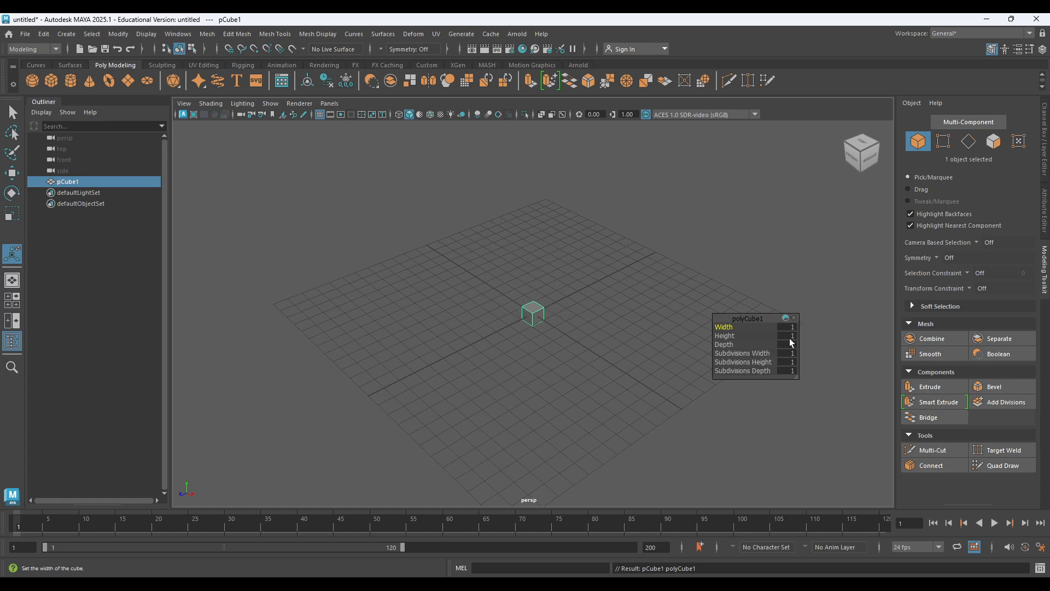
{"action": "left_click", "coordinate": [601, 277]}
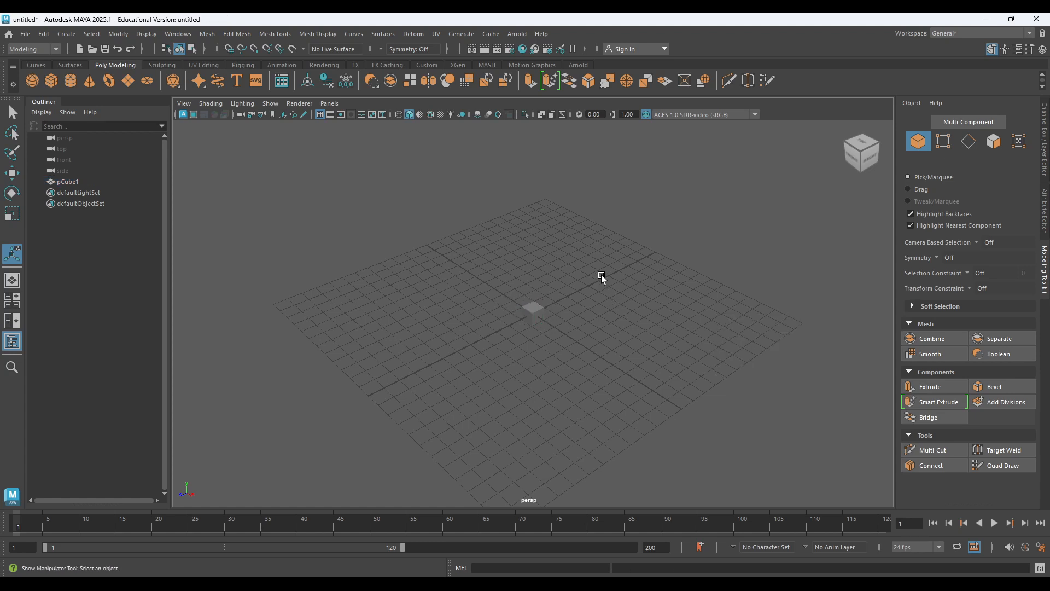
{"action": "left_click", "coordinate": [530, 304]}
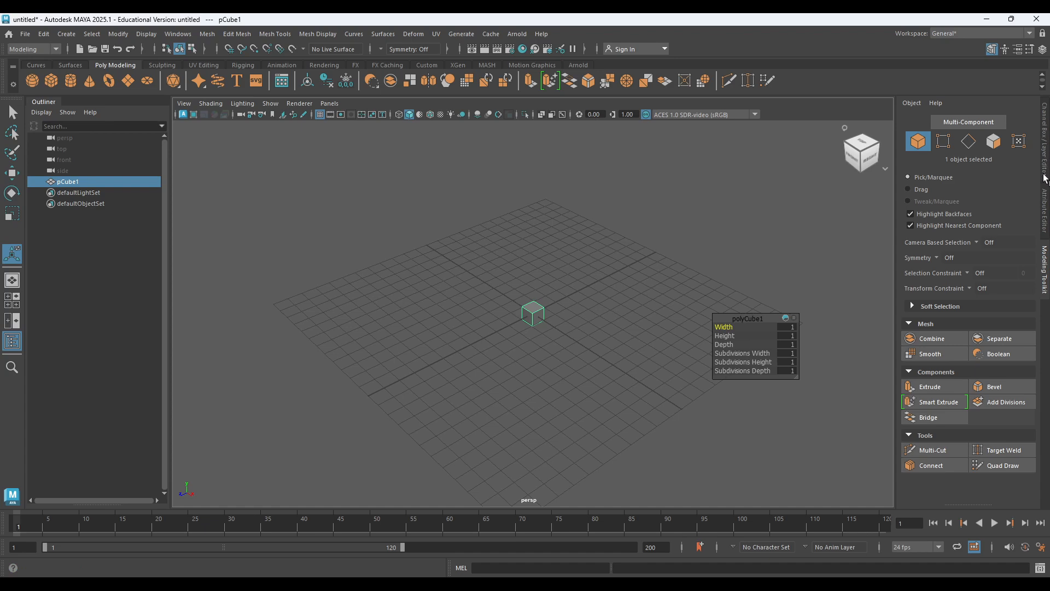
Set the cube's width, height and depth to 100 each and frame it in the view.
{"action": "left_click", "coordinate": [1045, 162]}
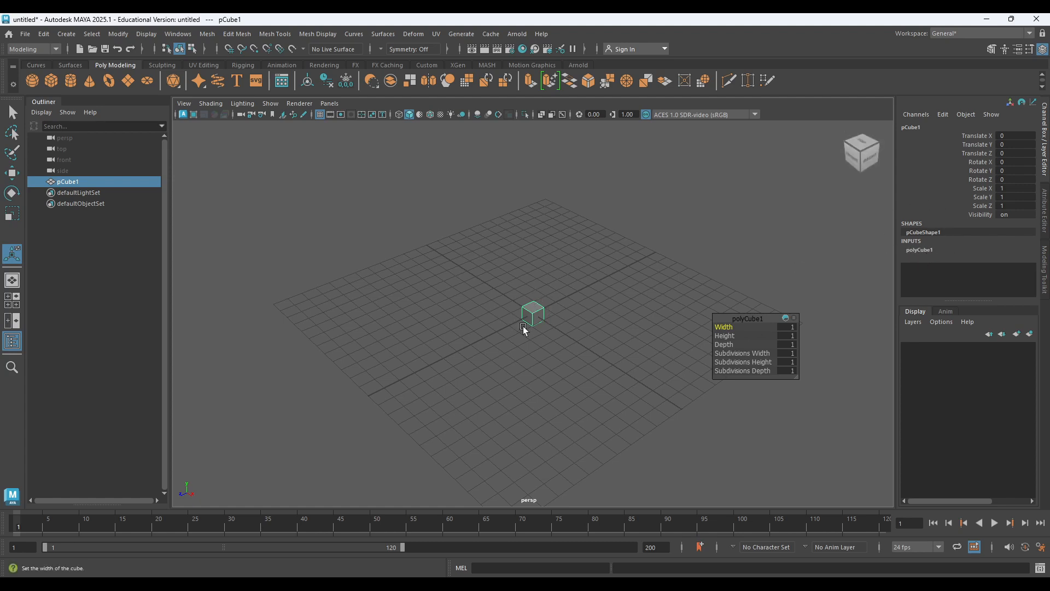
{"action": "left_click", "coordinate": [921, 250]}
{"action": "scroll", "coordinate": [923, 253], "scroll_direction": "down", "scroll_amount": 2}
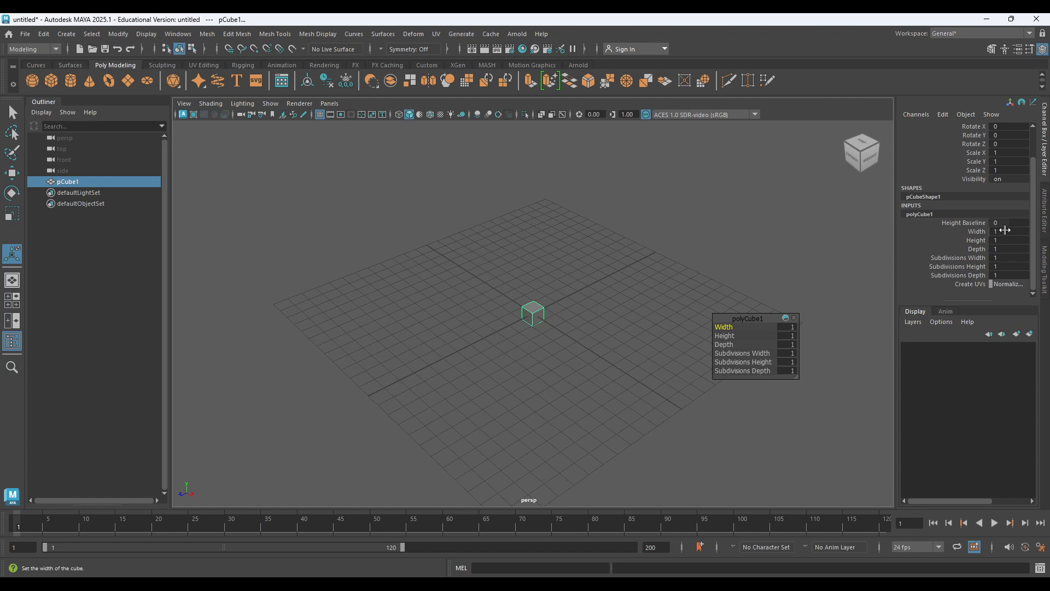
{"action": "double_click", "coordinate": [1005, 230]}
{"action": "type", "text": "100"}
{"action": "key", "text": "Tab"}
{"action": "type", "text": "100"}
{"action": "key", "text": "Tab"}
{"action": "type", "text": "100"}
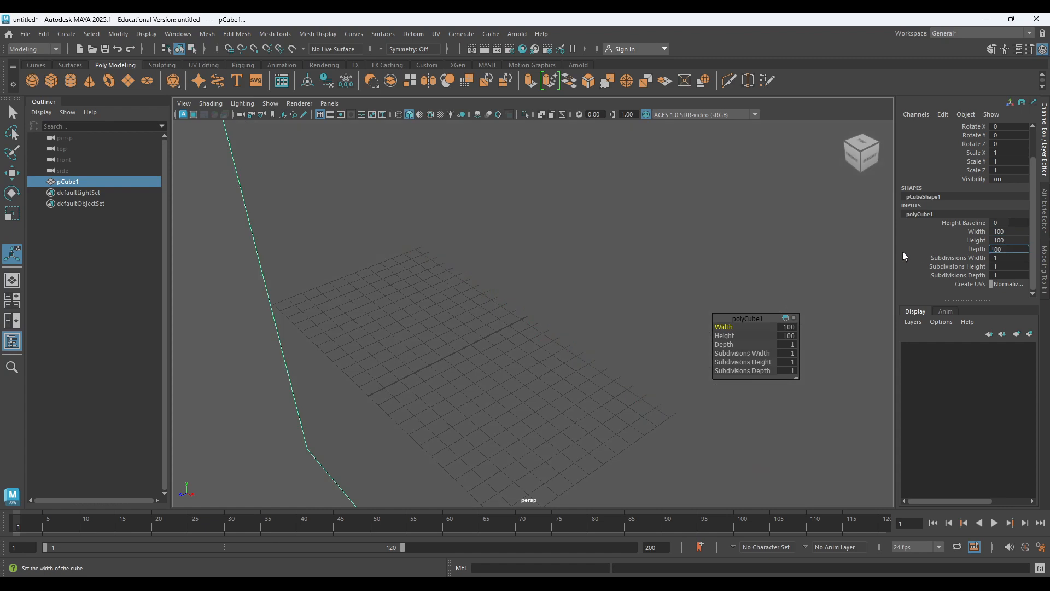
{"action": "key", "text": "Return"}
{"action": "key", "text": "f"}
{"action": "left_click", "coordinate": [676, 183]}
{"action": "left_click_drag", "start_coordinate": [676, 183], "coordinate": [686, 176], "text": "alt"}
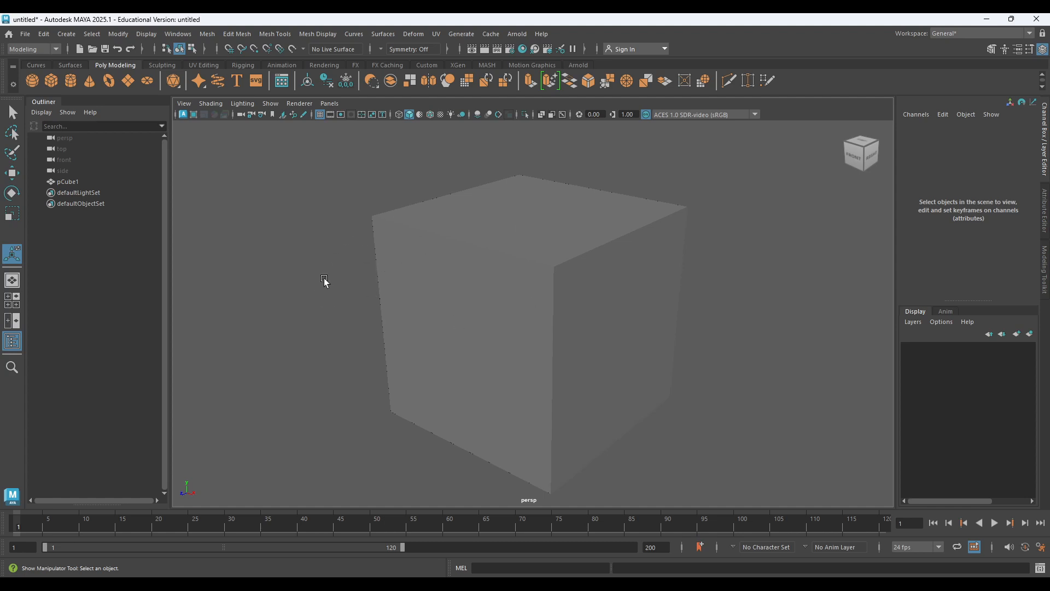
Switch the cube to face selection and select all of its faces.
{"action": "left_click", "coordinate": [530, 230]}
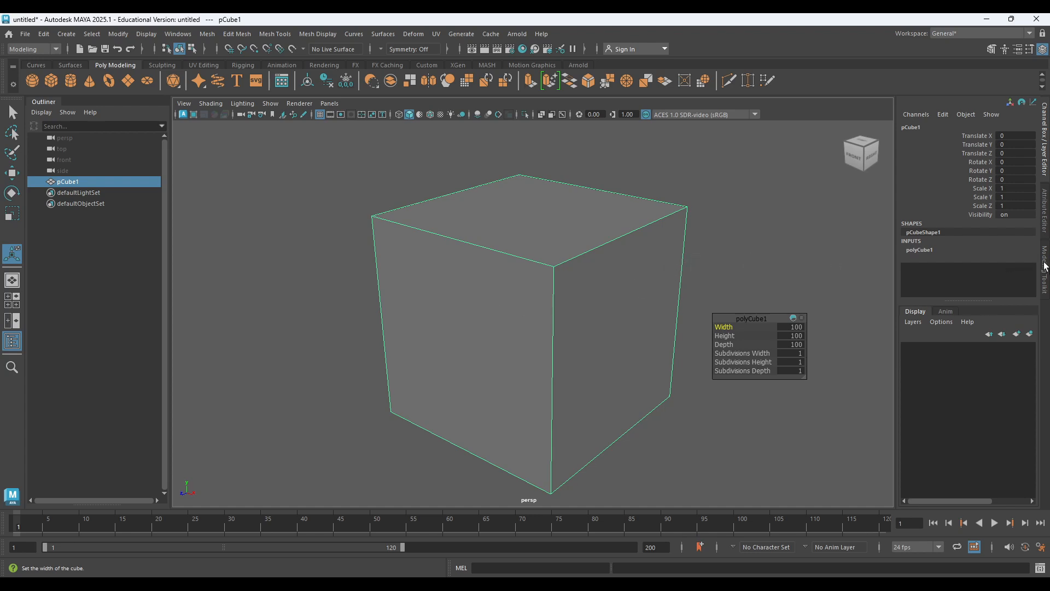
{"action": "left_click", "coordinate": [1044, 264]}
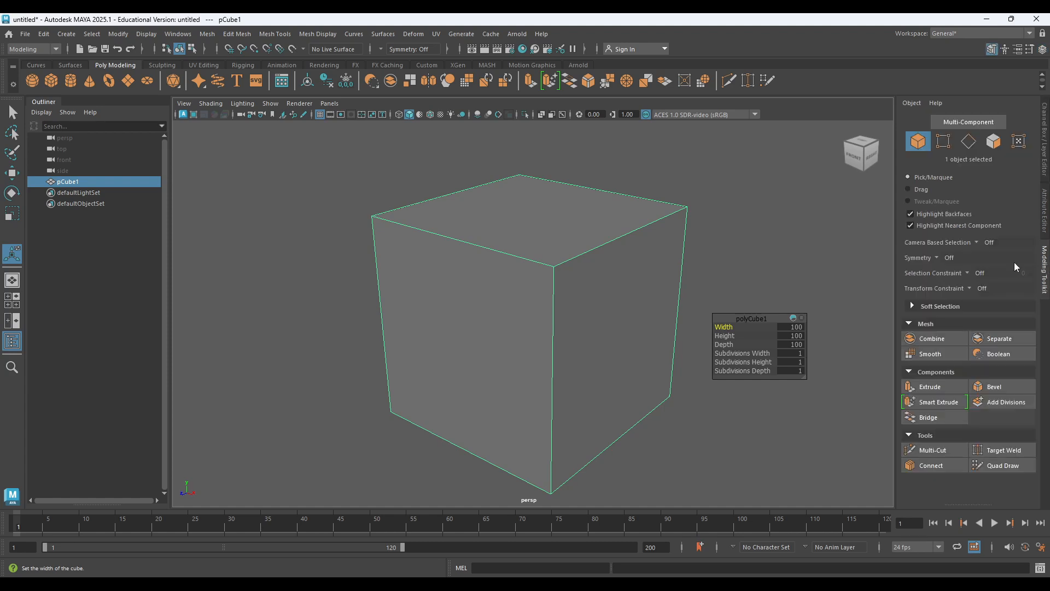
{"action": "left_click", "coordinate": [993, 141]}
{"action": "left_click", "coordinate": [427, 243]}
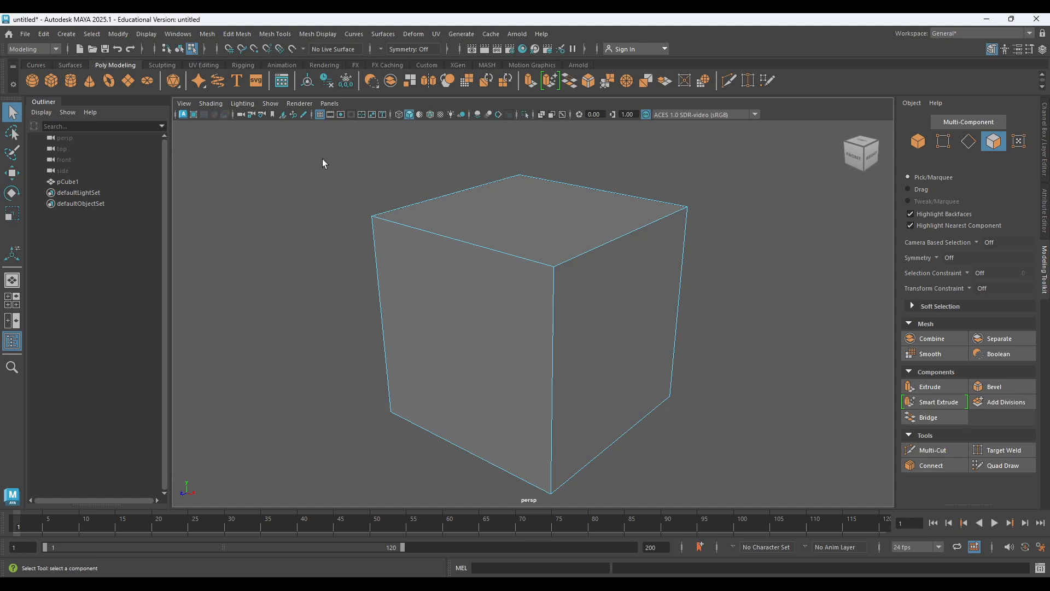
{"action": "scroll", "coordinate": [383, 181], "scroll_direction": "down", "scroll_amount": 3}
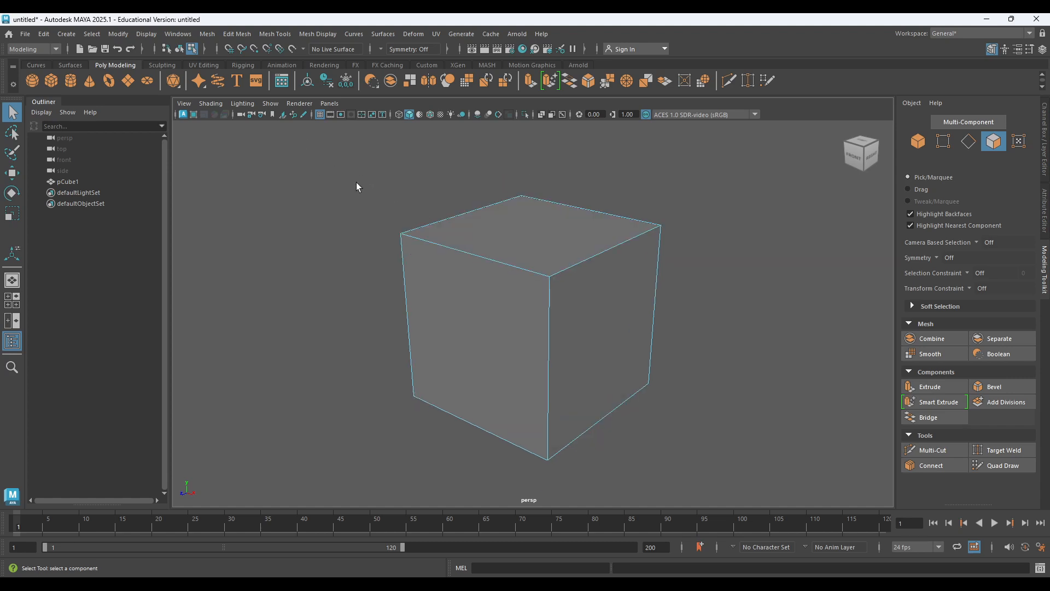
{"action": "left_click_drag", "start_coordinate": [333, 155], "coordinate": [738, 491]}
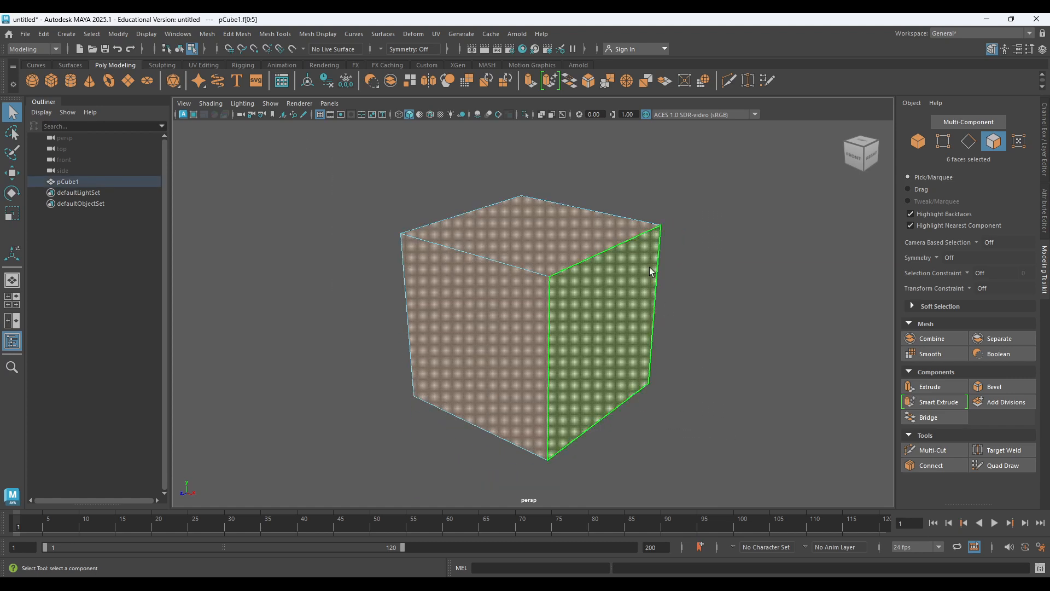
Select the cube as a whole object, and select a single top corner in vertex selection mode.
{"action": "left_click", "coordinate": [993, 142]}
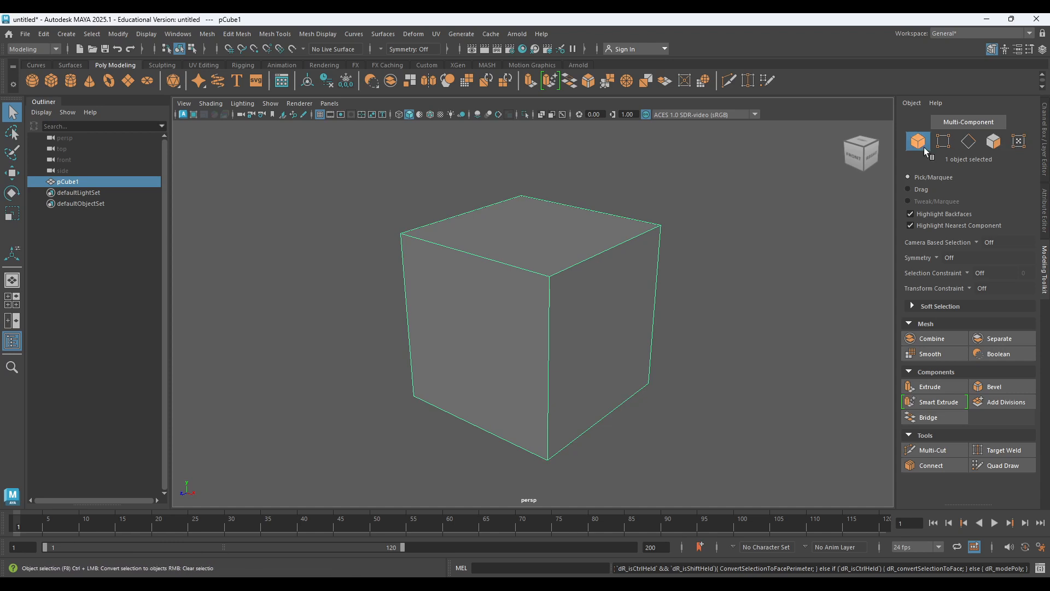
{"action": "left_click", "coordinate": [326, 212]}
{"action": "left_click", "coordinate": [463, 341]}
{"action": "left_click", "coordinate": [943, 141]}
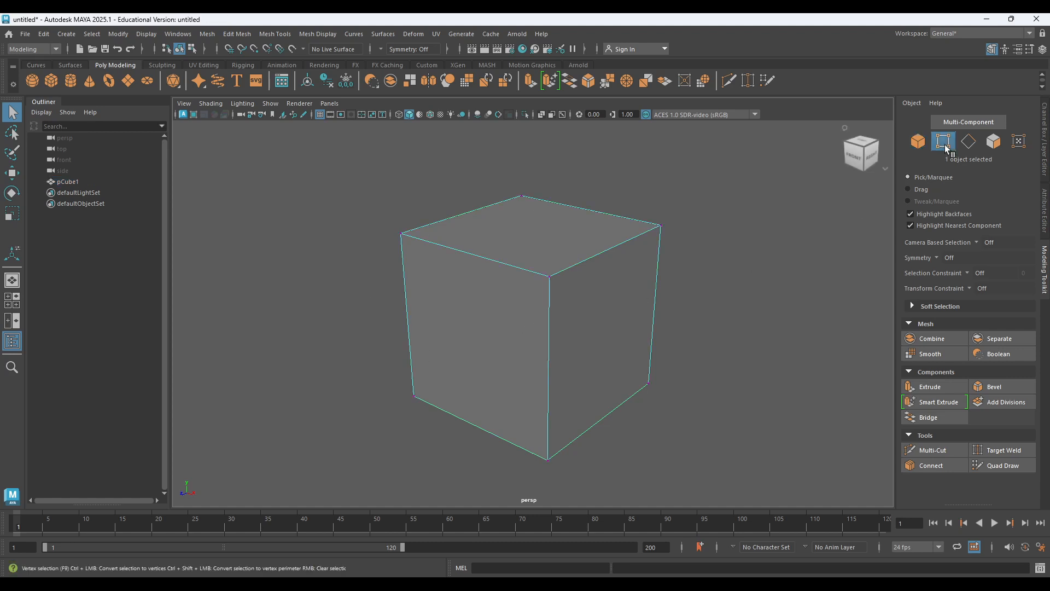
{"action": "left_click", "coordinate": [403, 234]}
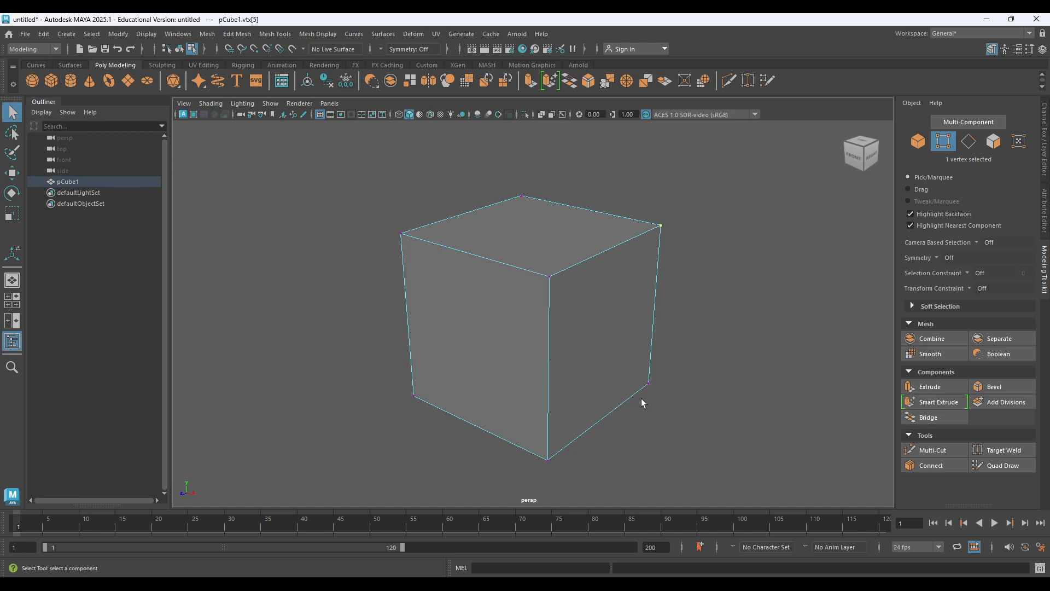
Switch to edge selection and select the cube's top edges one after another.
{"action": "left_click", "coordinate": [968, 142]}
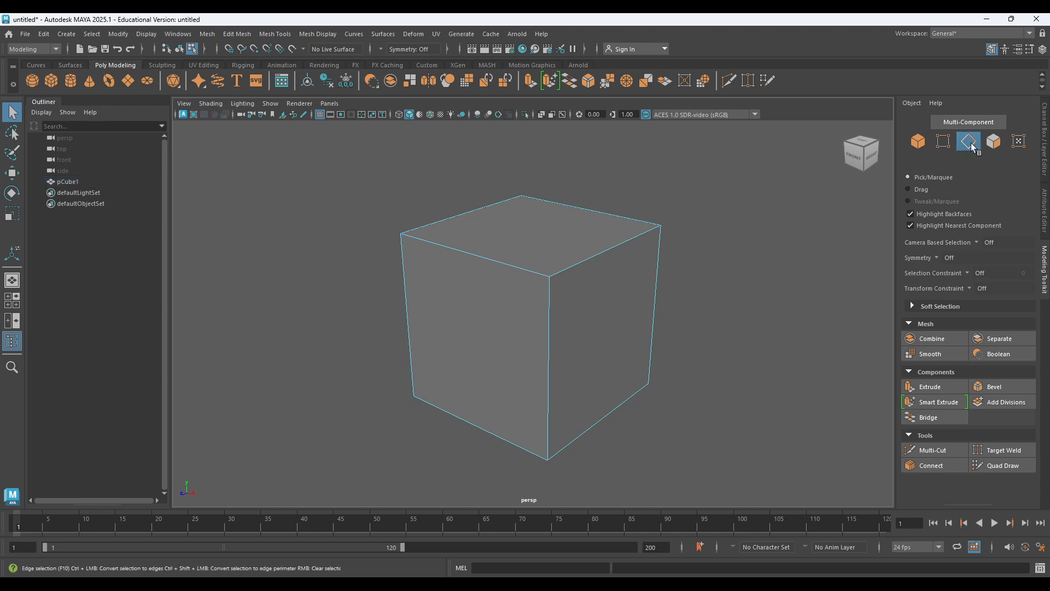
{"action": "left_click", "coordinate": [567, 265]}
{"action": "left_click", "coordinate": [512, 265]}
{"action": "left_click", "coordinate": [462, 219]}
{"action": "left_click", "coordinate": [560, 204]}
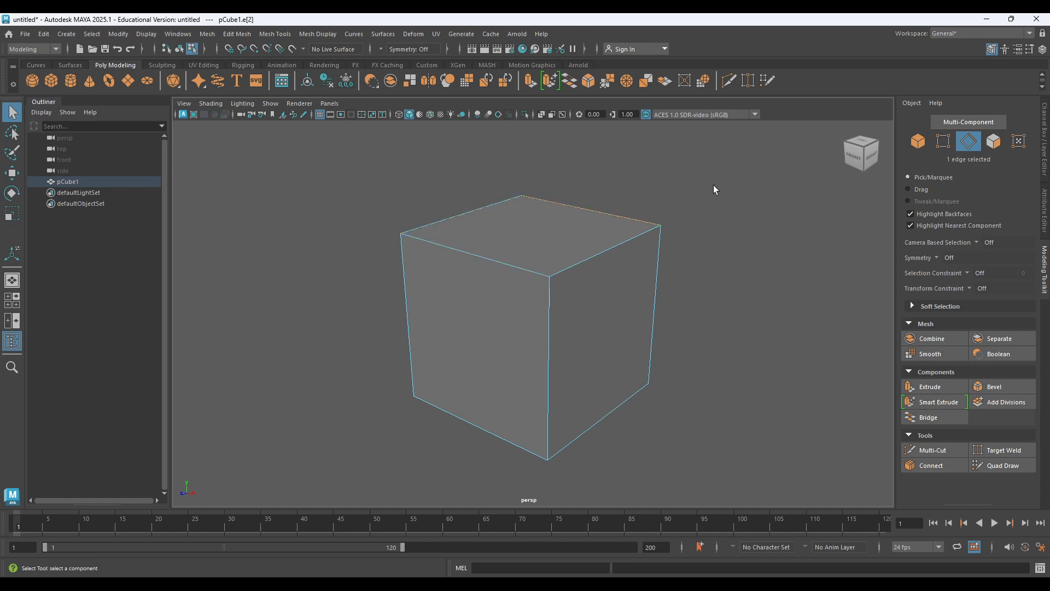
Return to face selection and select all six faces of the cube.
{"action": "left_click", "coordinate": [994, 141]}
{"action": "left_click", "coordinate": [499, 313]}
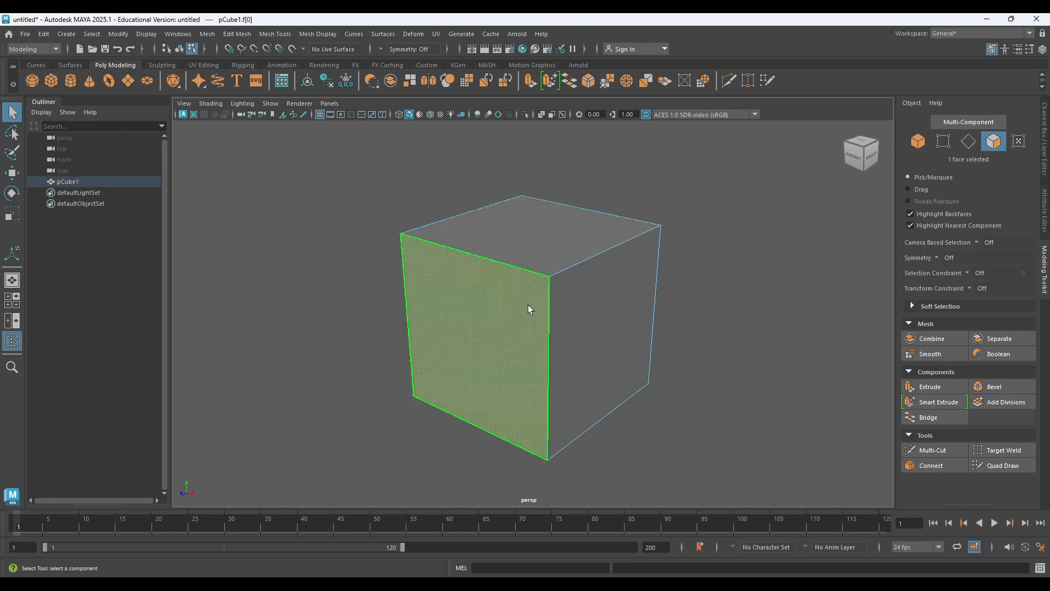
{"action": "left_click", "coordinate": [628, 298]}
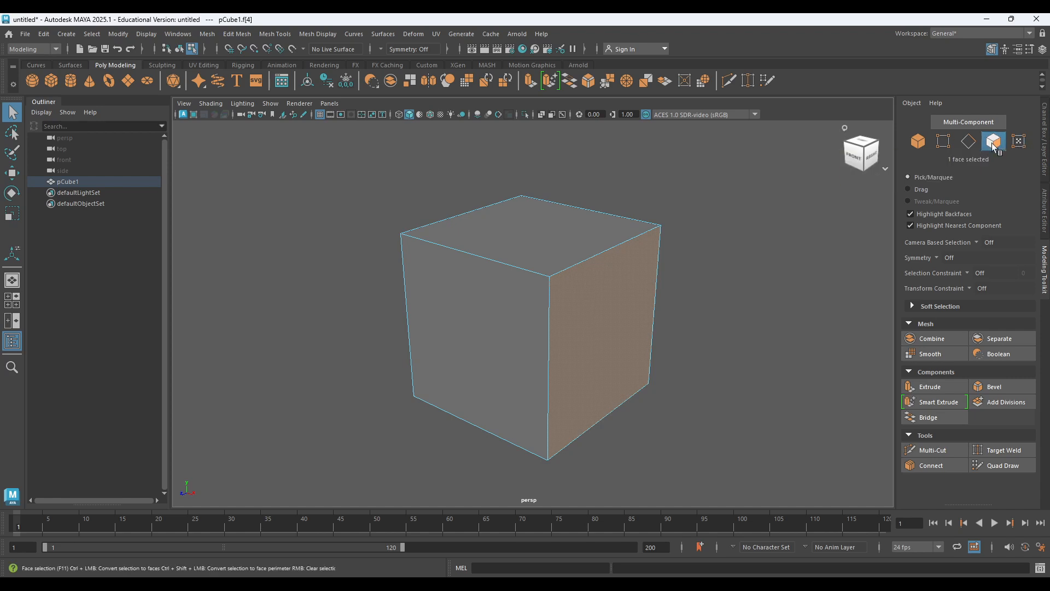
{"action": "left_click", "coordinate": [684, 195]}
{"action": "left_click_drag", "start_coordinate": [313, 146], "coordinate": [730, 487]}
{"action": "left_click_drag", "start_coordinate": [649, 417], "coordinate": [530, 421], "text": "alt"}
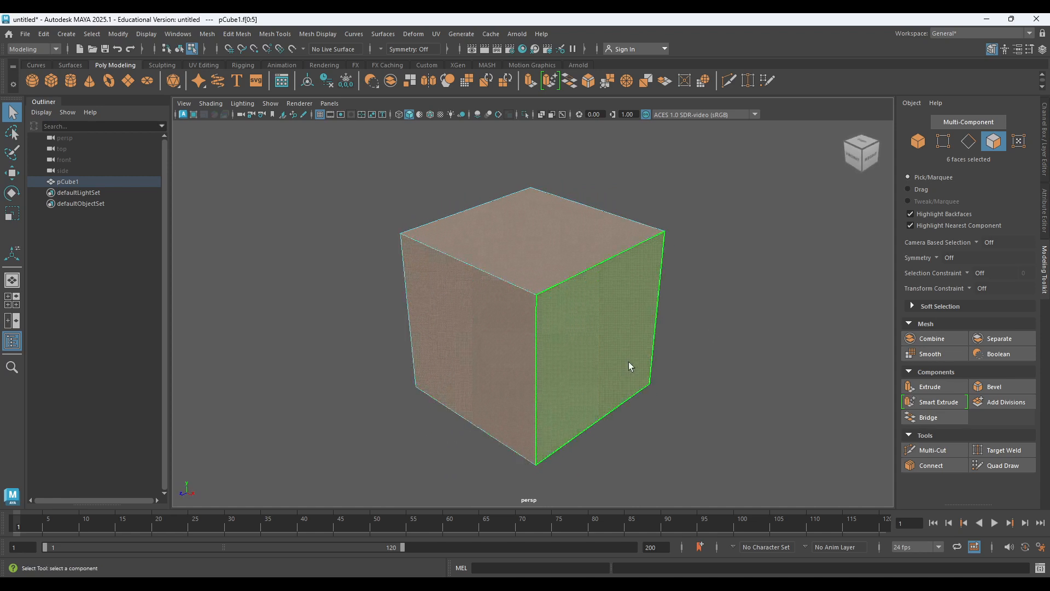
{"action": "left_click_drag", "start_coordinate": [734, 325], "coordinate": [730, 324], "text": "alt"}
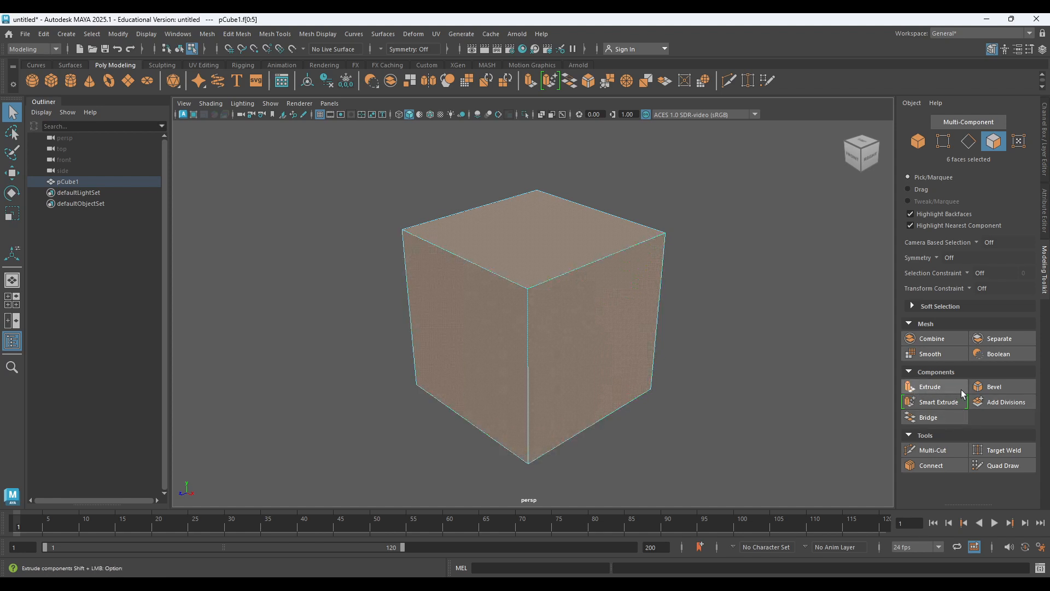
Extrude the six selected faces with Keep Faces Together turned off.
{"action": "left_click", "coordinate": [937, 391]}
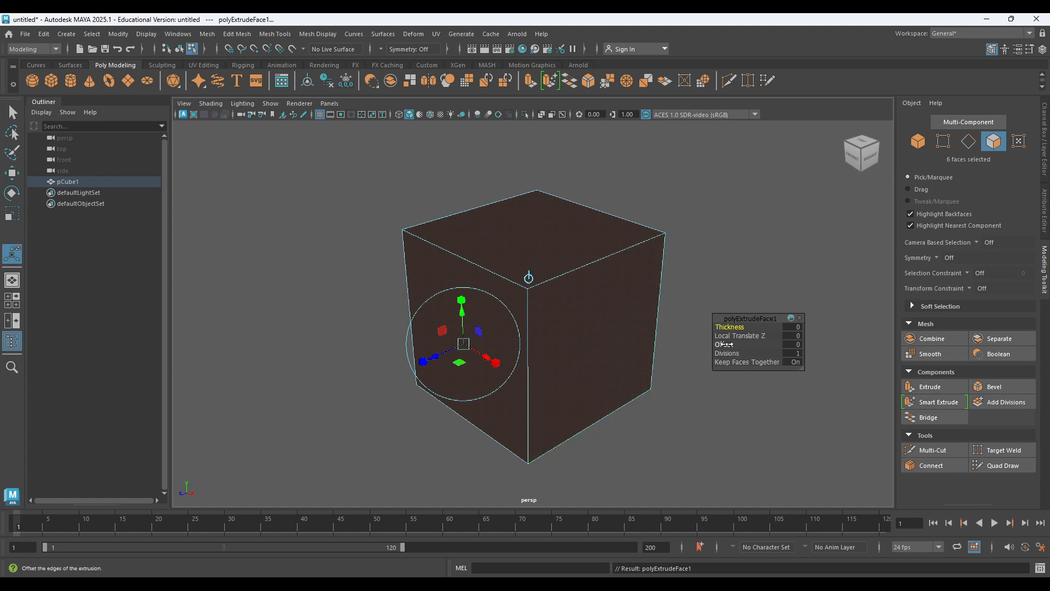
{"action": "left_click", "coordinate": [795, 363]}
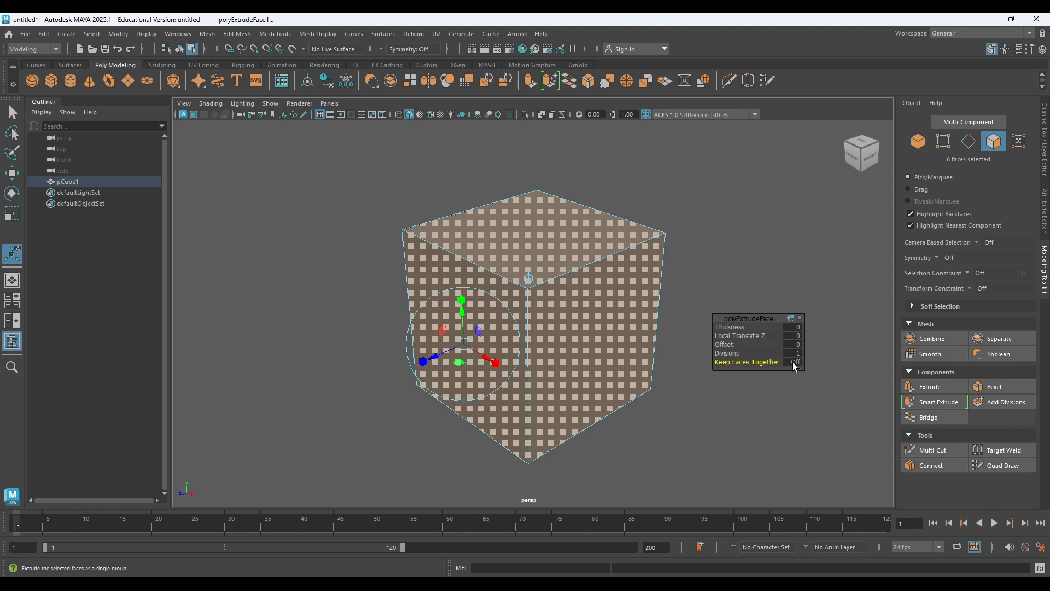
{"action": "left_click", "coordinate": [794, 363]}
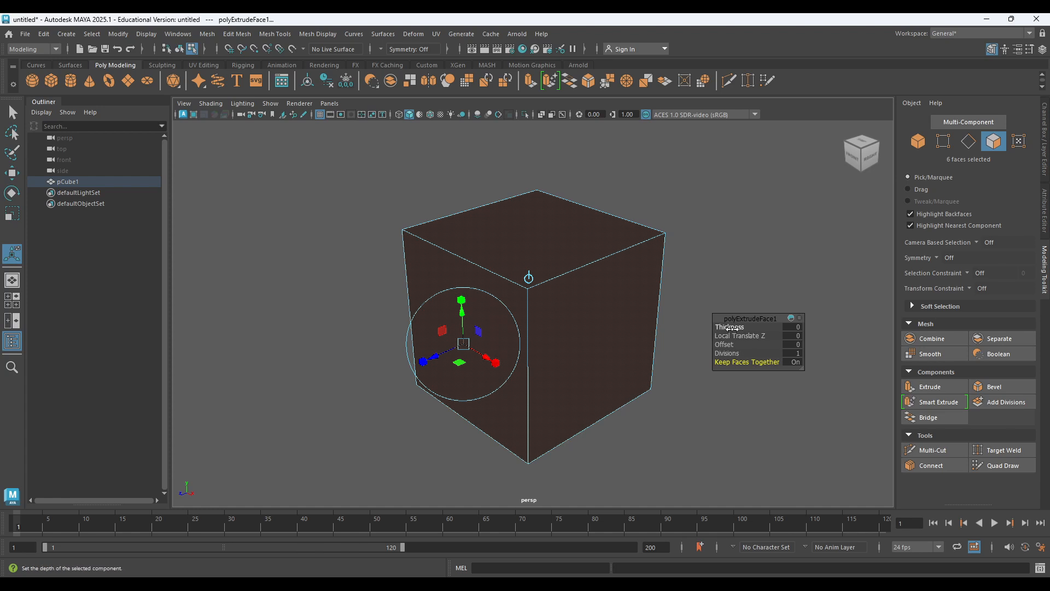
{"action": "left_click_drag", "start_coordinate": [726, 326], "coordinate": [815, 333]}
{"action": "key", "text": "ctrl+z"}
{"action": "left_click", "coordinate": [795, 362]}
Undo a trial thickness of 20 on the extrusion and set its offset to 15 instead.
{"action": "left_click_drag", "start_coordinate": [727, 324], "coordinate": [835, 335]}
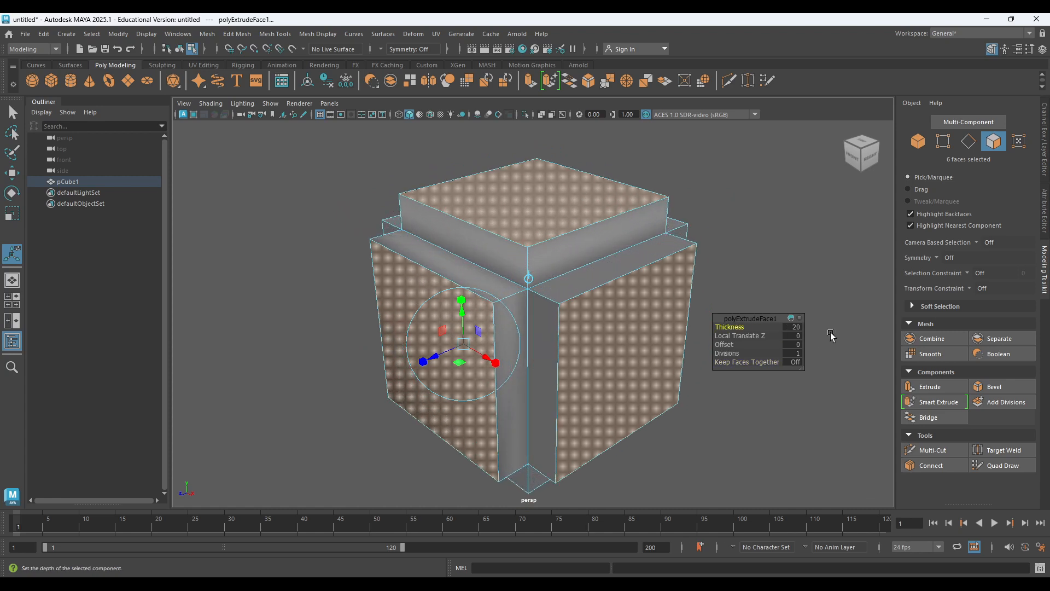
{"action": "key", "text": "ctrl+z"}
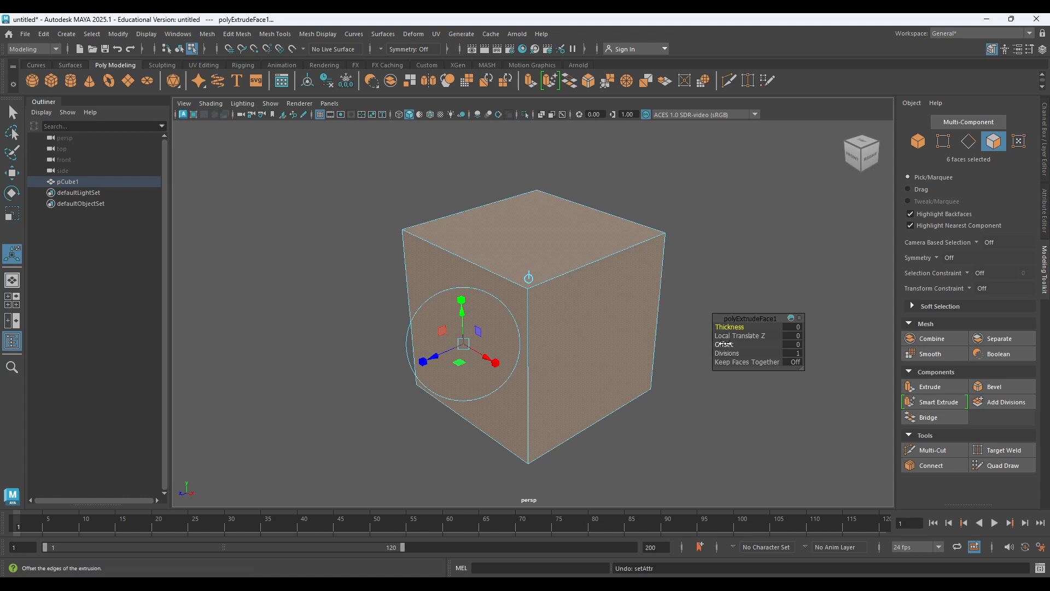
{"action": "left_click_drag", "start_coordinate": [724, 345], "coordinate": [806, 350]}
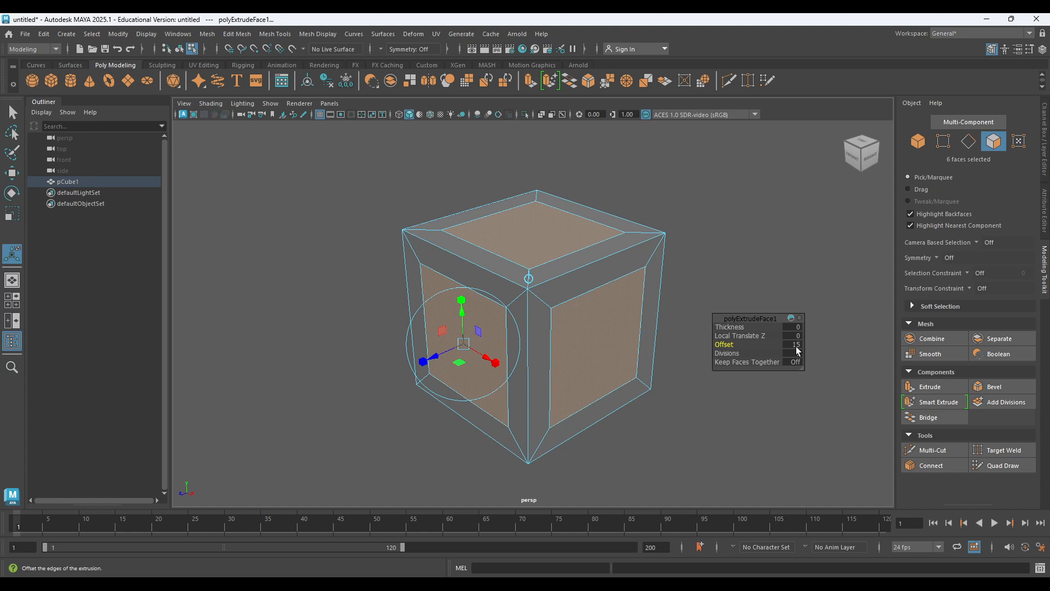
Try a thickness of about -3.4 on the offset extrusion and undo it.
{"action": "left_click", "coordinate": [945, 388]}
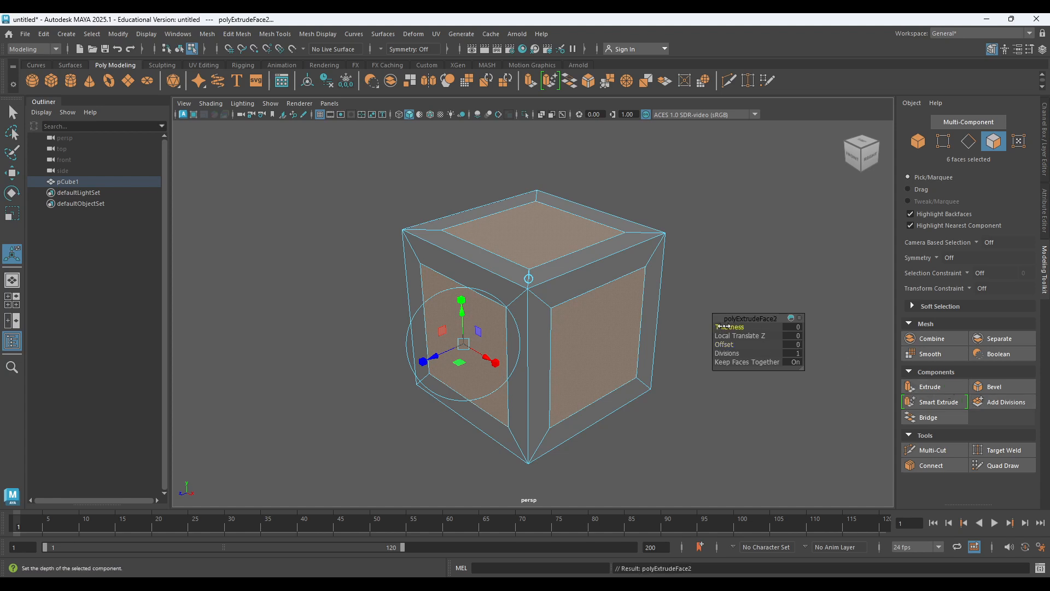
{"action": "key", "text": "ctrl+z"}
{"action": "left_click_drag", "start_coordinate": [729, 328], "coordinate": [701, 326]}
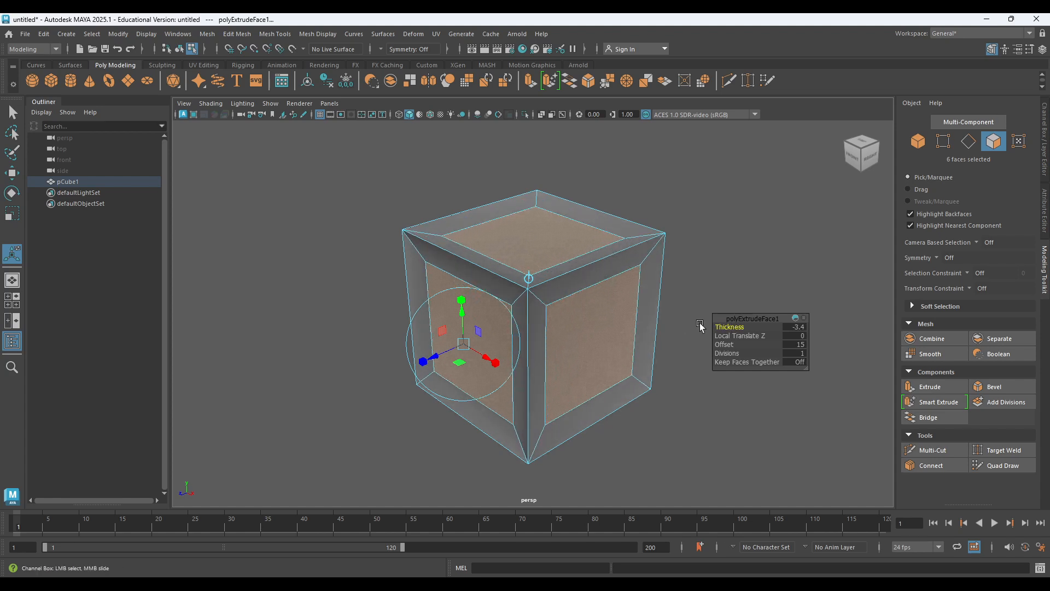
{"action": "key", "text": "ctrl+z"}
{"action": "key", "text": "ctrl+z"}
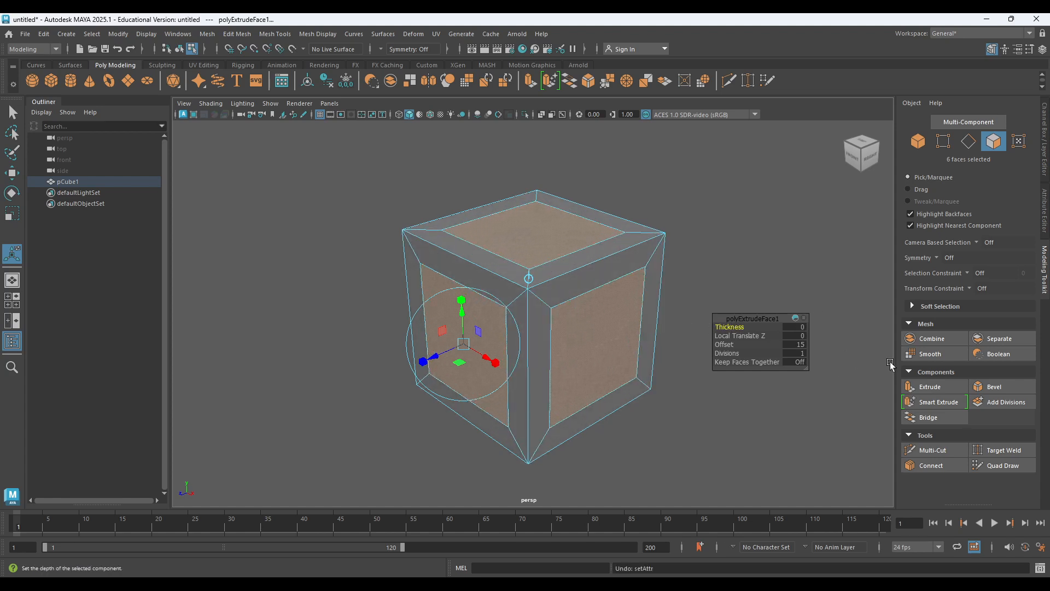
Extrude the six inset faces again and push them inward to a thickness of about -19.5.
{"action": "left_click", "coordinate": [931, 389]}
{"action": "left_click_drag", "start_coordinate": [726, 325], "coordinate": [680, 323]}
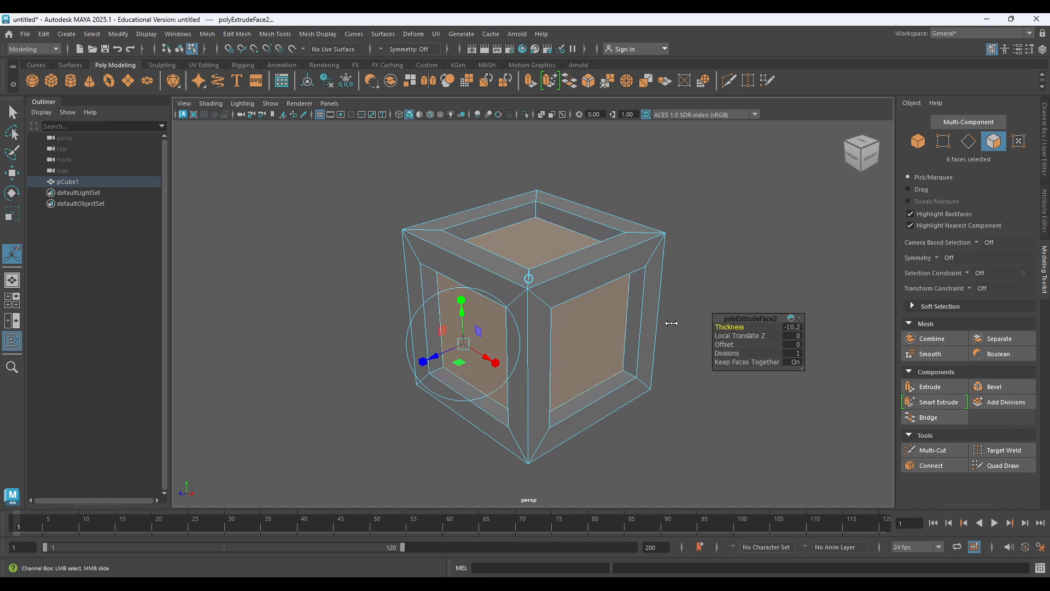
{"action": "middle_click_drag", "start_coordinate": [673, 324], "coordinate": [675, 324]}
{"action": "middle_click_drag", "start_coordinate": [732, 329], "coordinate": [680, 328]}
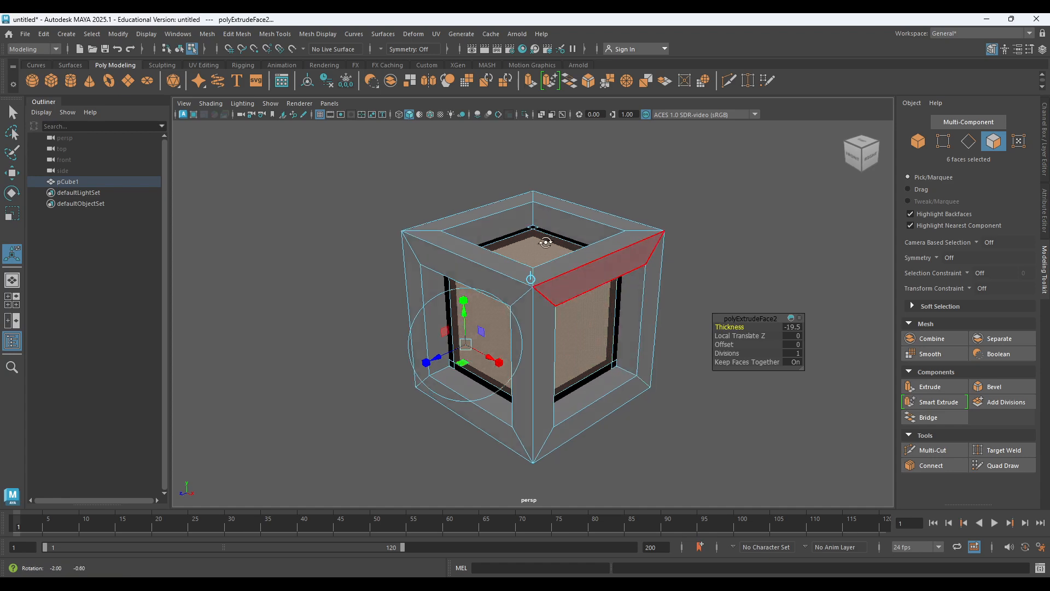
Set the inward extrusion's thickness to -10 and clear the face selection.
{"action": "left_click_drag", "start_coordinate": [552, 296], "coordinate": [513, 306], "text": "alt"}
{"action": "scroll", "coordinate": [509, 308], "scroll_direction": "up", "scroll_amount": 3}
{"action": "left_click_drag", "start_coordinate": [444, 326], "coordinate": [473, 300], "text": "alt"}
{"action": "middle_click_drag", "start_coordinate": [473, 300], "coordinate": [539, 268], "text": "alt"}
{"action": "scroll", "coordinate": [511, 211], "scroll_direction": "up", "scroll_amount": 5}
{"action": "middle_click_drag", "start_coordinate": [482, 248], "coordinate": [487, 303], "text": "alt"}
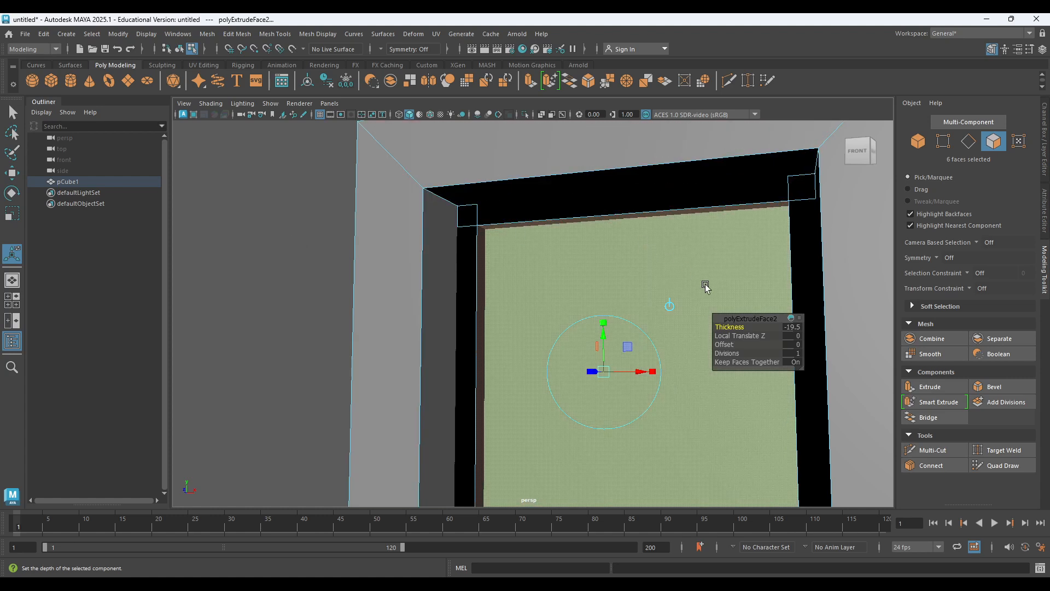
{"action": "mouse_move", "coordinate": [733, 329]}
{"action": "left_mouse_down"}
{"action": "mouse_move", "coordinate": [723, 329]}
{"action": "mouse_move", "coordinate": [772, 328]}
{"action": "mouse_move", "coordinate": [743, 326]}
{"action": "left_mouse_up"}
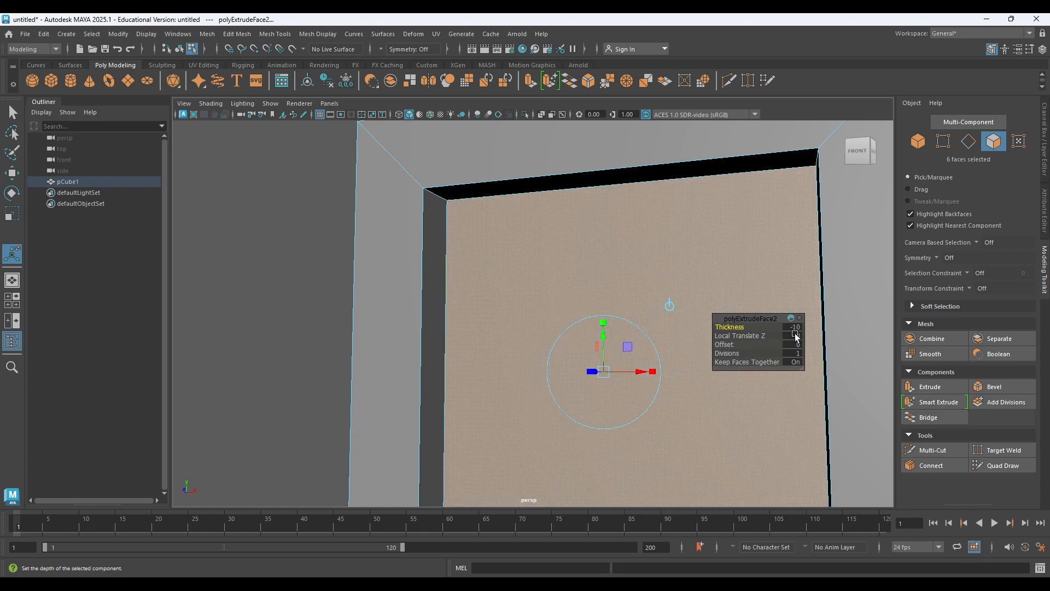
{"action": "scroll", "coordinate": [702, 271], "scroll_direction": "down", "scroll_amount": 5}
{"action": "left_click_drag", "start_coordinate": [731, 241], "coordinate": [702, 253], "text": "alt"}
{"action": "left_click", "coordinate": [764, 228]}
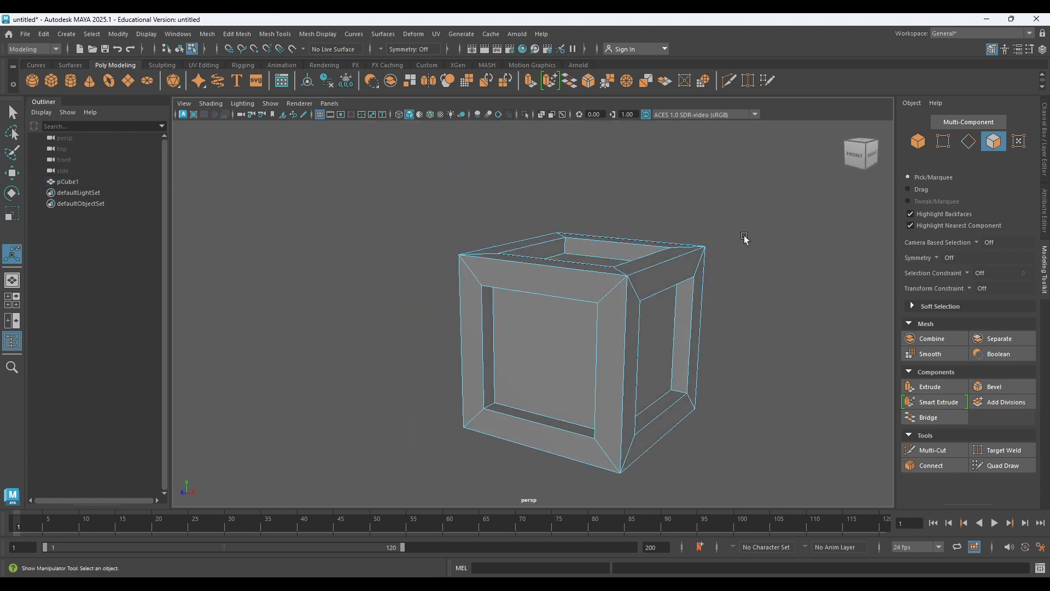
{"action": "left_click_drag", "start_coordinate": [764, 227], "coordinate": [729, 259], "text": "alt"}
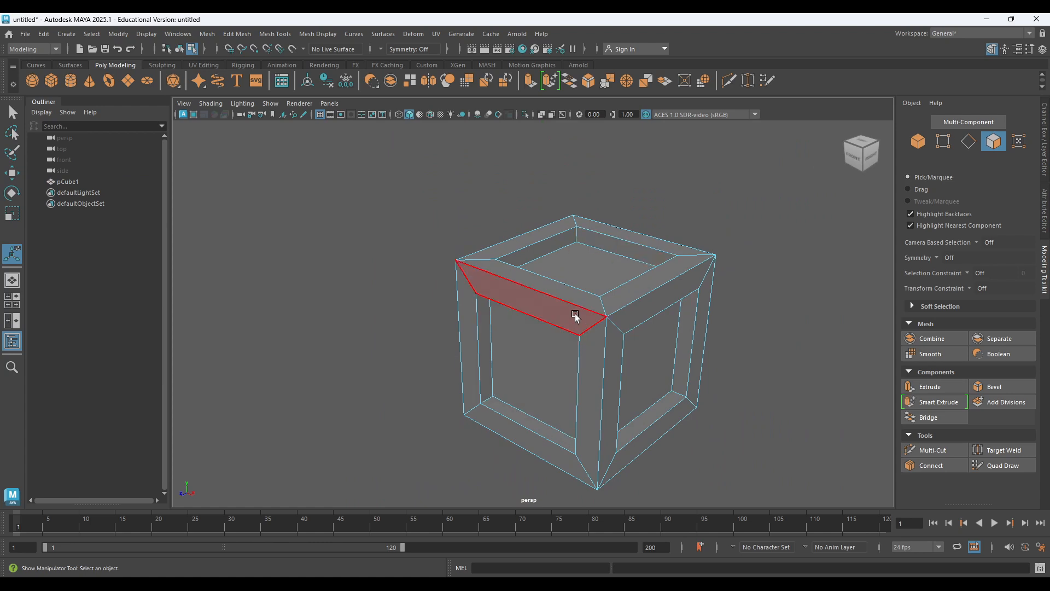
{"action": "left_click_drag", "start_coordinate": [575, 335], "coordinate": [620, 297], "text": "alt"}
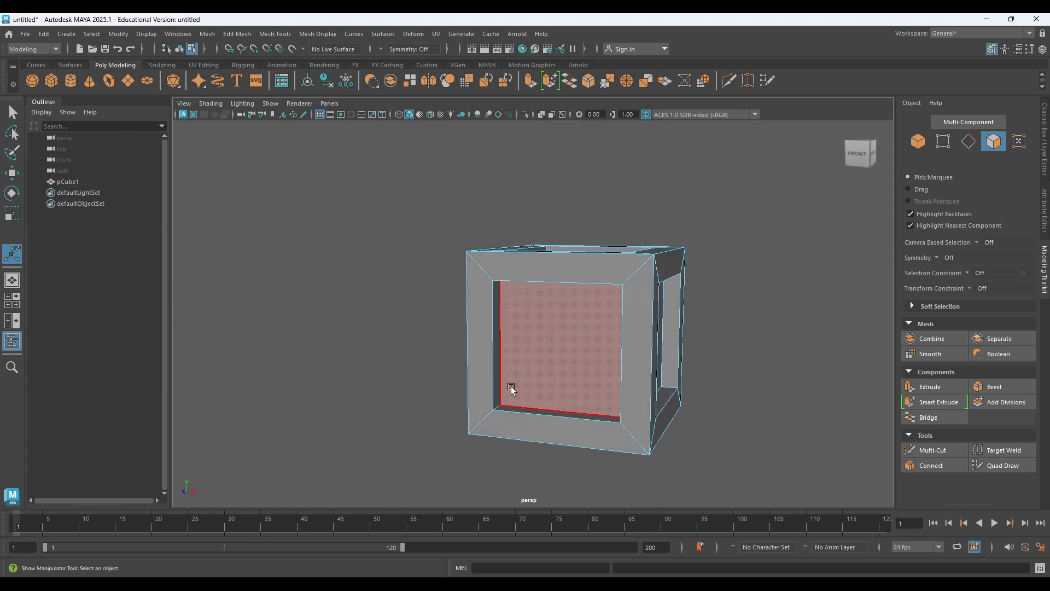
{"action": "left_click_drag", "start_coordinate": [450, 235], "coordinate": [394, 226], "text": "alt"}
{"action": "middle_click_drag", "start_coordinate": [394, 226], "coordinate": [357, 217], "text": "alt"}
{"action": "left_click_drag", "start_coordinate": [357, 217], "coordinate": [348, 226], "text": "alt"}
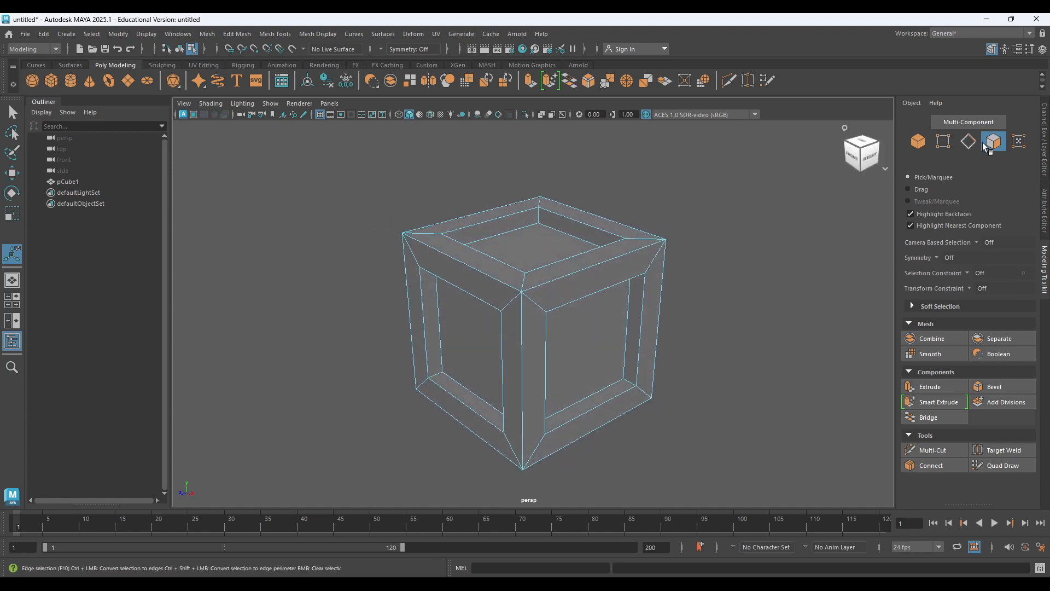
Return to object mode, create a new polygon cube and move it along Z to about 56, in front of the crate's front face.
{"action": "left_click", "coordinate": [998, 148]}
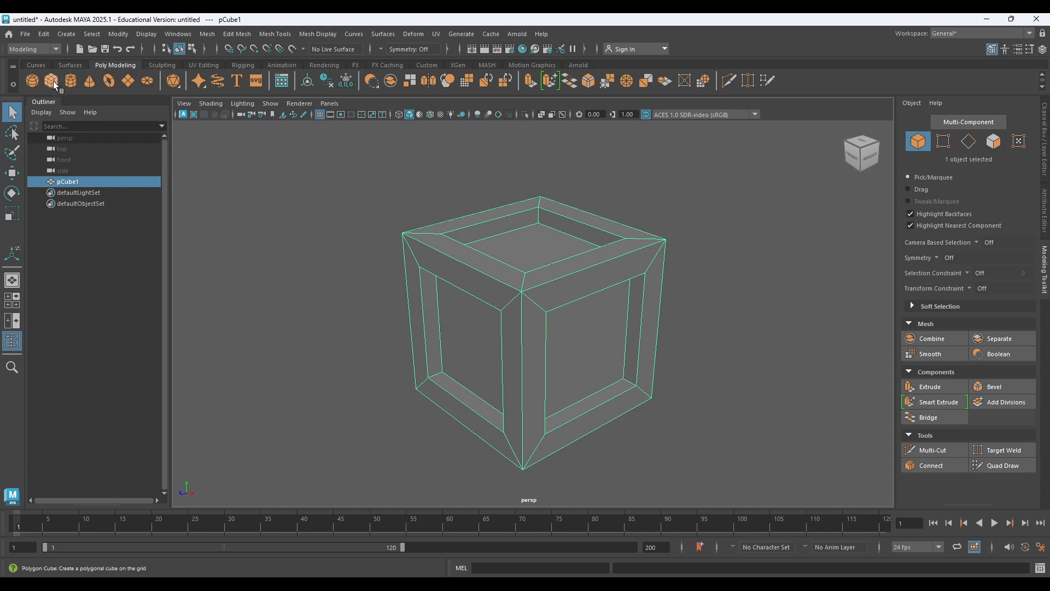
{"action": "left_click", "coordinate": [53, 82]}
{"action": "key", "text": "w"}
{"action": "left_click_drag", "start_coordinate": [491, 335], "coordinate": [420, 353]}
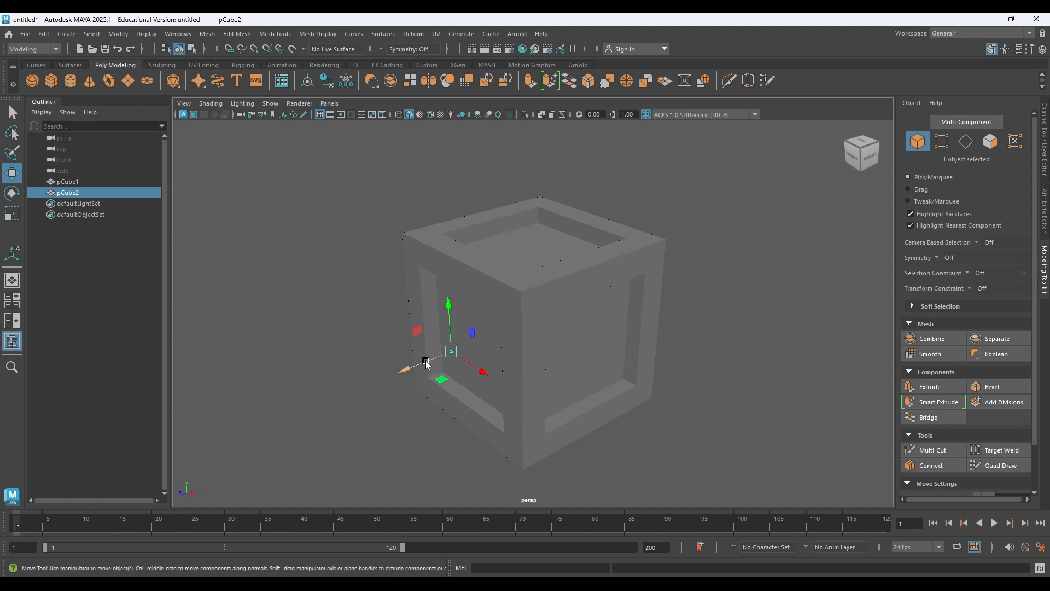
{"action": "scroll", "coordinate": [420, 352], "scroll_direction": "up", "scroll_amount": 6}
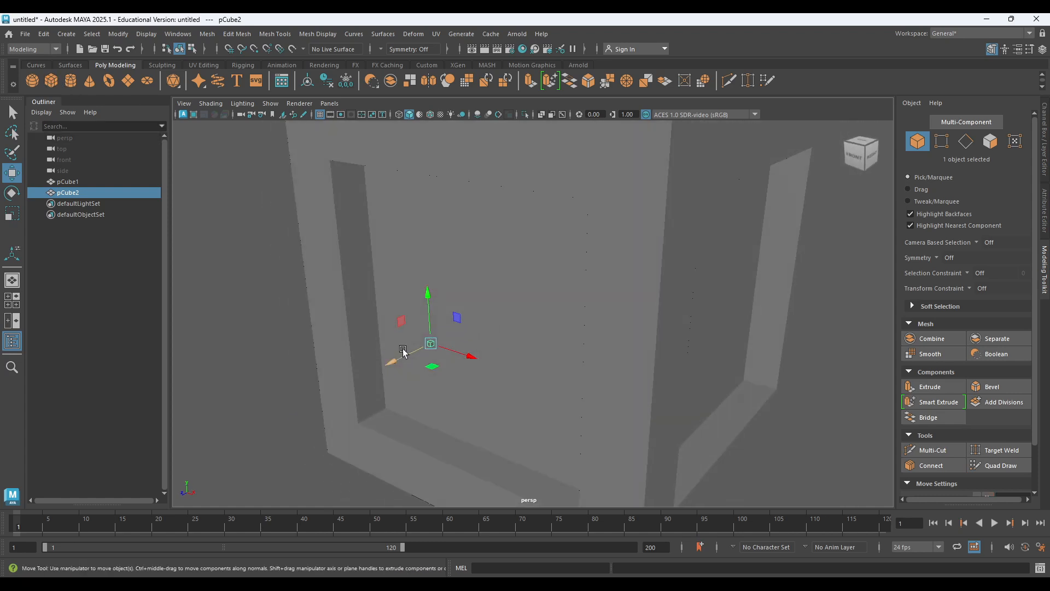
Set the new cube's width, height and depth to 10 each.
{"action": "left_click", "coordinate": [1044, 173]}
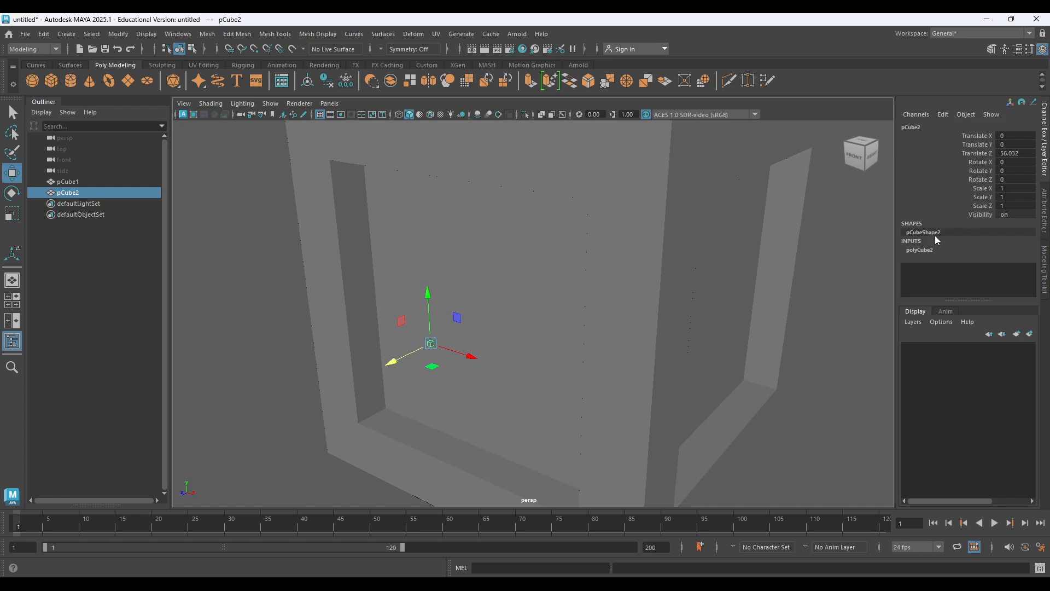
{"action": "left_click", "coordinate": [920, 250]}
{"action": "double_click", "coordinate": [1007, 235]}
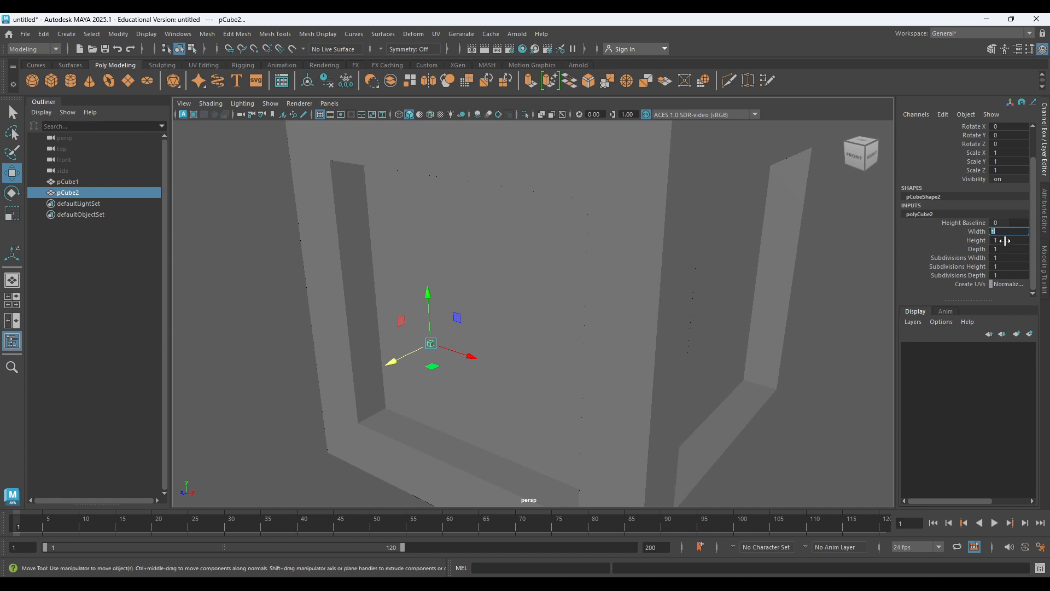
{"action": "type", "text": "10"}
{"action": "left_click", "coordinate": [1006, 240]}
{"action": "type", "text": "10"}
{"action": "left_click", "coordinate": [1001, 250]}
{"action": "type", "text": "10"}
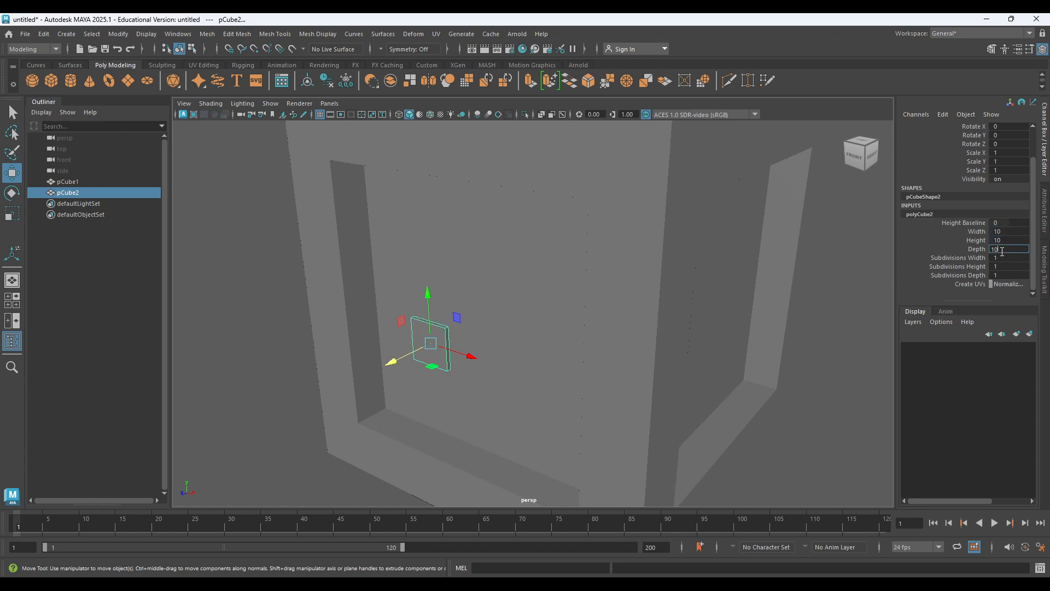
{"action": "key", "text": "Return"}
Stretch the small cube along X to a scale of about 10.45, forming a bar across the crate's front.
{"action": "left_click", "coordinate": [413, 331]}
{"action": "left_click_drag", "start_coordinate": [412, 331], "coordinate": [562, 431], "text": "alt"}
{"action": "key", "text": "r"}
{"action": "left_click_drag", "start_coordinate": [444, 374], "coordinate": [446, 373]}
{"action": "left_click_drag", "start_coordinate": [352, 388], "coordinate": [389, 383], "text": "alt"}
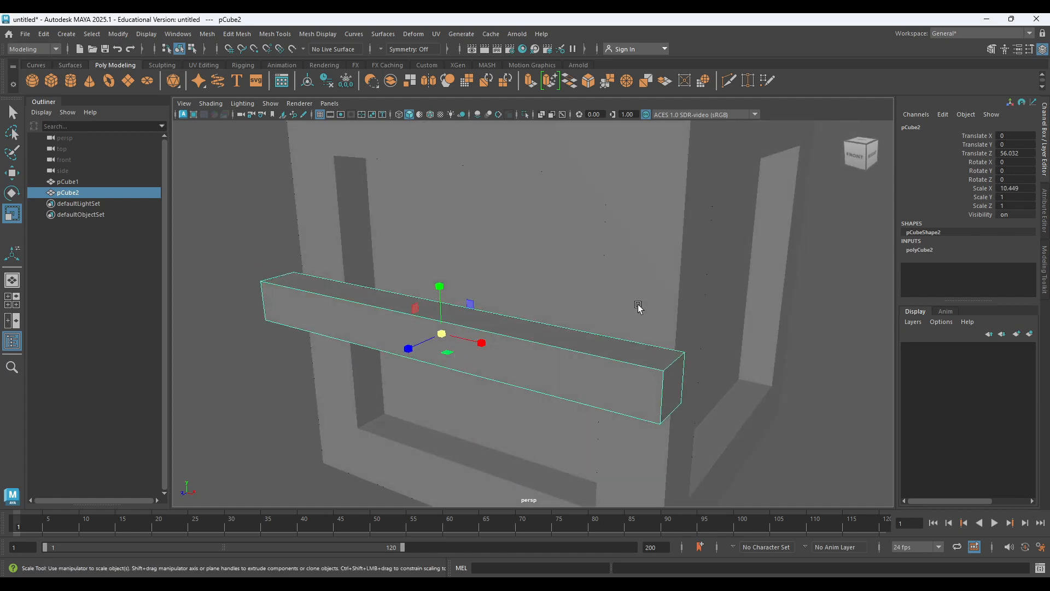
{"action": "left_click_drag", "start_coordinate": [596, 312], "coordinate": [461, 275], "text": "alt"}
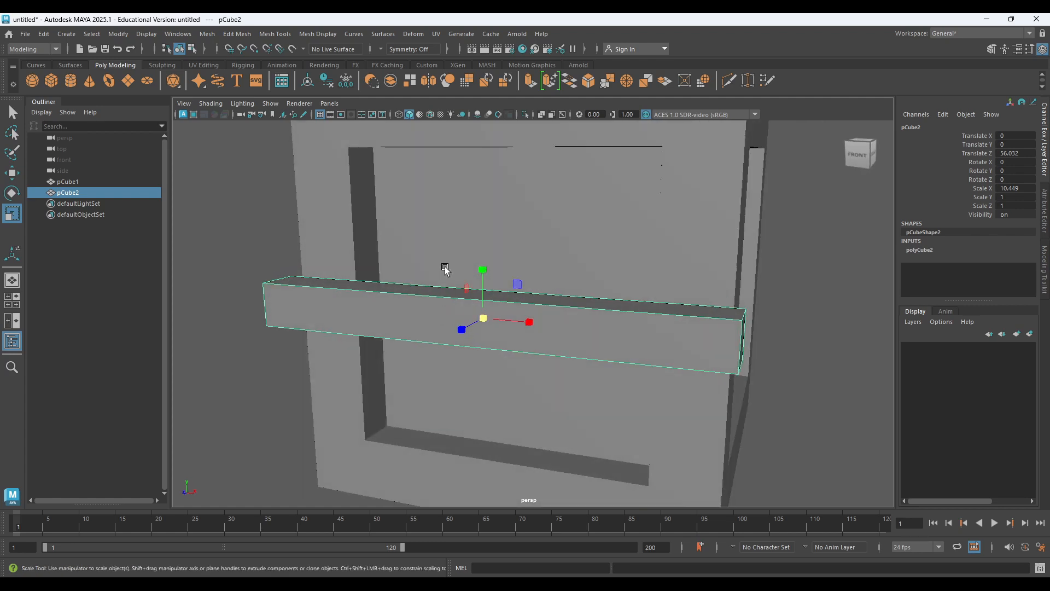
{"action": "left_click_drag", "start_coordinate": [717, 323], "coordinate": [621, 326], "text": "alt"}
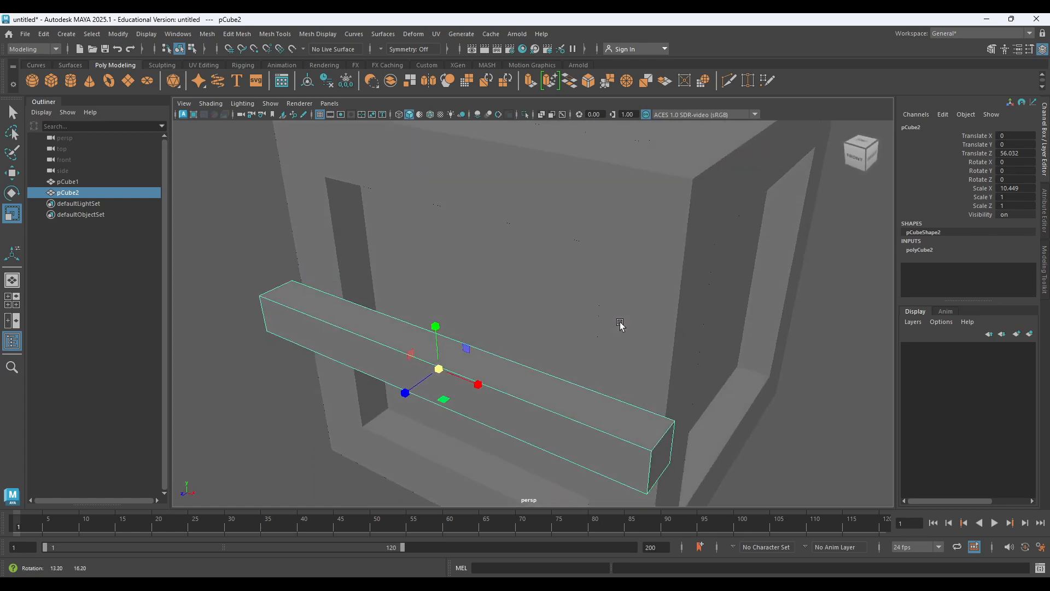
Push the bar back into the front recess to a Z position of about 43.2 and shorten its X scale to 9.25.
{"action": "left_click_drag", "start_coordinate": [580, 364], "coordinate": [579, 328], "text": "alt"}
{"action": "key", "text": "w"}
{"action": "left_click_drag", "start_coordinate": [370, 347], "coordinate": [418, 331]}
{"action": "key", "text": "r"}
{"action": "left_click_drag", "start_coordinate": [487, 325], "coordinate": [463, 327]}
Rotate the bar 45 degrees about Z so it runs diagonally across the front recess, undoing the inexact first rotation.
{"action": "key", "text": "e"}
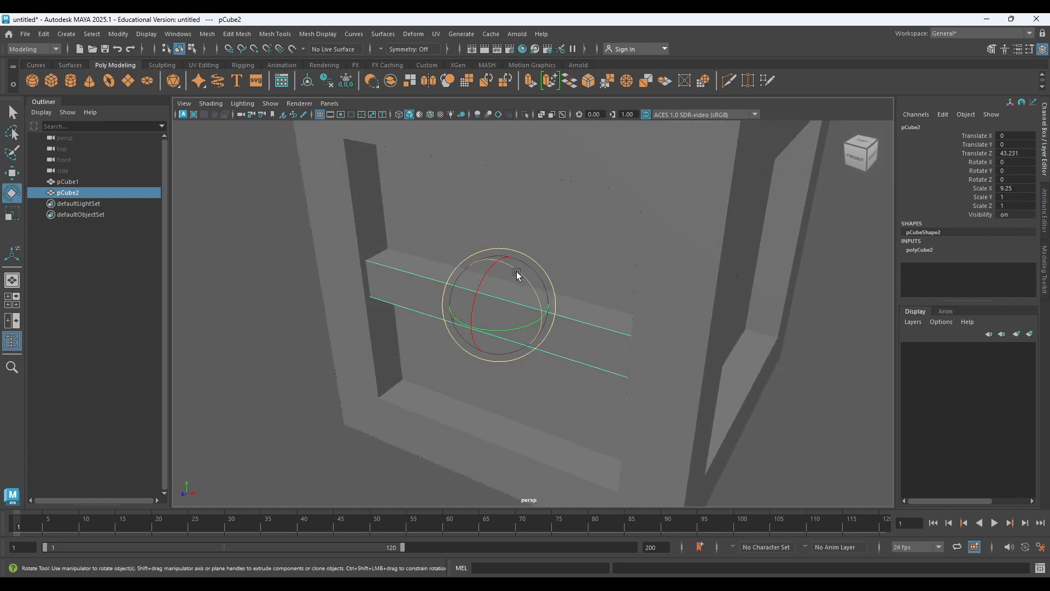
{"action": "left_click_drag", "start_coordinate": [519, 272], "coordinate": [498, 254]}
{"action": "key", "text": "ctrl+z"}
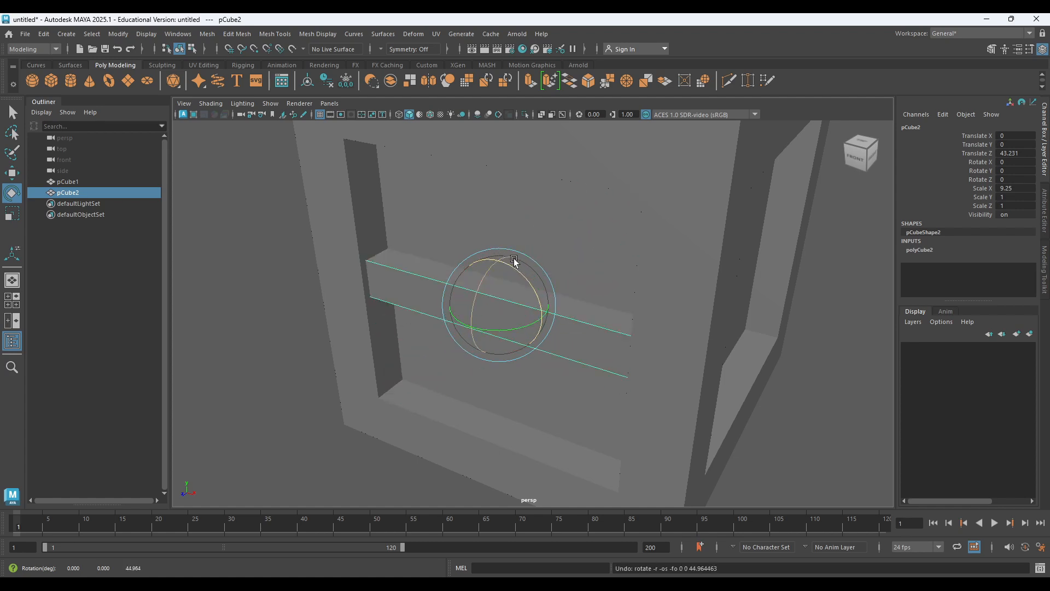
{"action": "left_click_drag", "start_coordinate": [520, 274], "coordinate": [494, 260]}
{"action": "mouse_move", "coordinate": [597, 228]}
{"action": "left_mouse_down", "text": "alt"}
{"action": "mouse_move", "coordinate": [644, 213]}
{"action": "mouse_move", "coordinate": [589, 223]}
{"action": "mouse_move", "coordinate": [605, 223]}
{"action": "left_mouse_up", "text": "alt"}
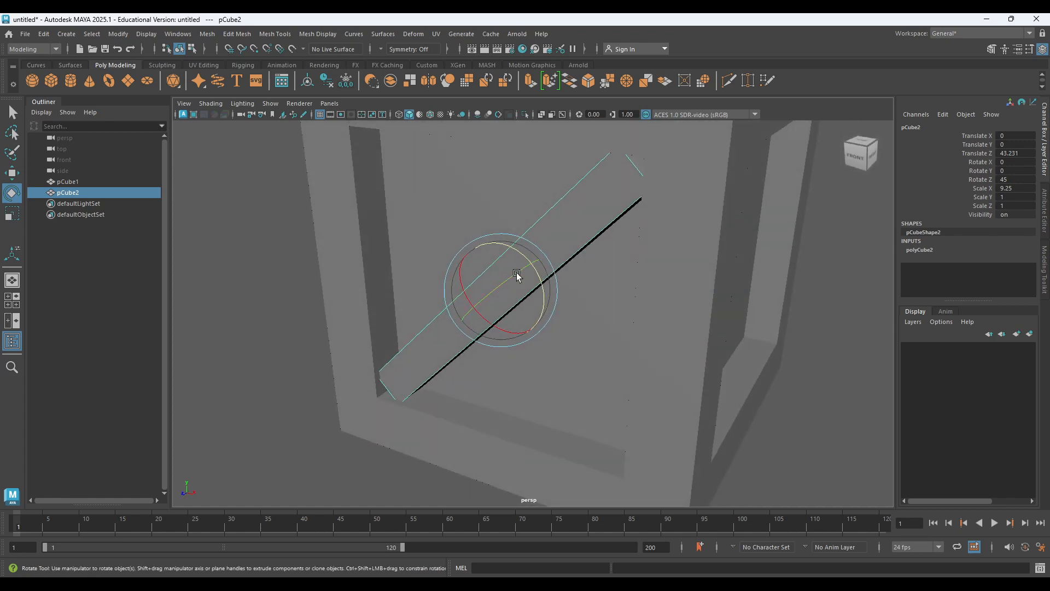
Lengthen the diagonal bar to an X scale of about 10.04 so its ends reach into the frame's corners.
{"action": "key", "text": "r"}
{"action": "left_click_drag", "start_coordinate": [532, 268], "coordinate": [535, 262]}
{"action": "scroll", "coordinate": [450, 329], "scroll_direction": "up", "scroll_amount": 5}
{"action": "middle_click_drag", "start_coordinate": [445, 331], "coordinate": [509, 298], "text": "alt"}
{"action": "left_click_drag", "start_coordinate": [682, 136], "coordinate": [688, 127]}
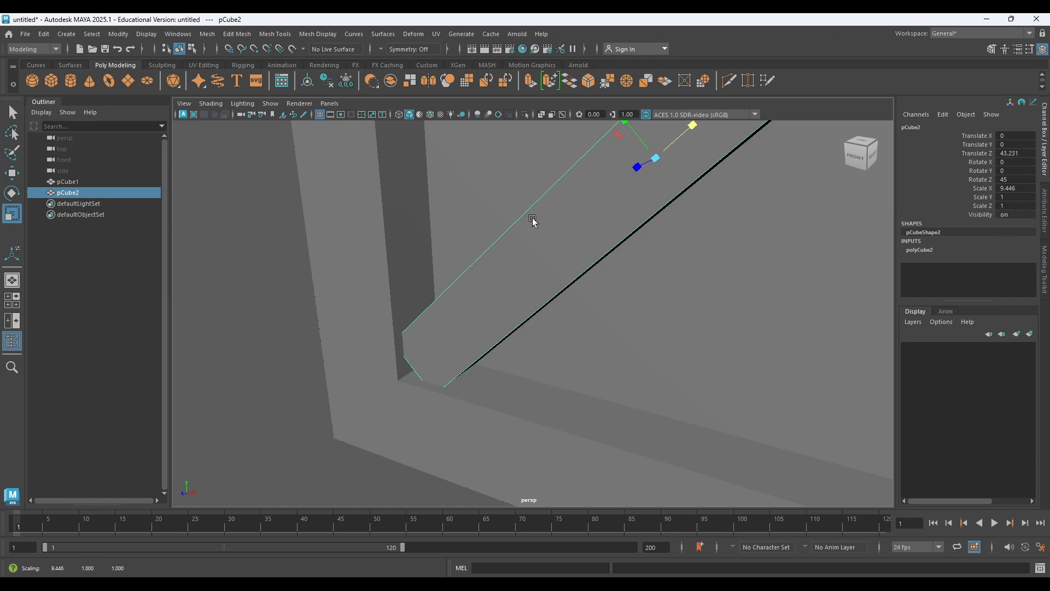
{"action": "left_click_drag", "start_coordinate": [691, 131], "coordinate": [694, 128]}
{"action": "scroll", "coordinate": [545, 265], "scroll_direction": "down", "scroll_amount": 6}
Pull the diagonal bar out in front of the crate and delete its two end faces and its back face.
{"action": "left_click_drag", "start_coordinate": [614, 253], "coordinate": [584, 296], "text": "alt"}
{"action": "key", "text": "w"}
{"action": "left_click_drag", "start_coordinate": [491, 314], "coordinate": [389, 354]}
{"action": "right_click_drag", "start_coordinate": [487, 313], "coordinate": [475, 293]}
{"action": "left_click", "coordinate": [488, 312]}
{"action": "left_click_drag", "start_coordinate": [521, 318], "coordinate": [637, 243], "text": "alt"}
{"action": "left_click", "coordinate": [575, 245], "text": "shift"}
{"action": "left_click_drag", "start_coordinate": [552, 268], "coordinate": [641, 319], "text": "alt"}
{"action": "key", "text": "Delete"}
{"action": "left_click", "coordinate": [645, 312]}
{"action": "key", "text": "Delete"}
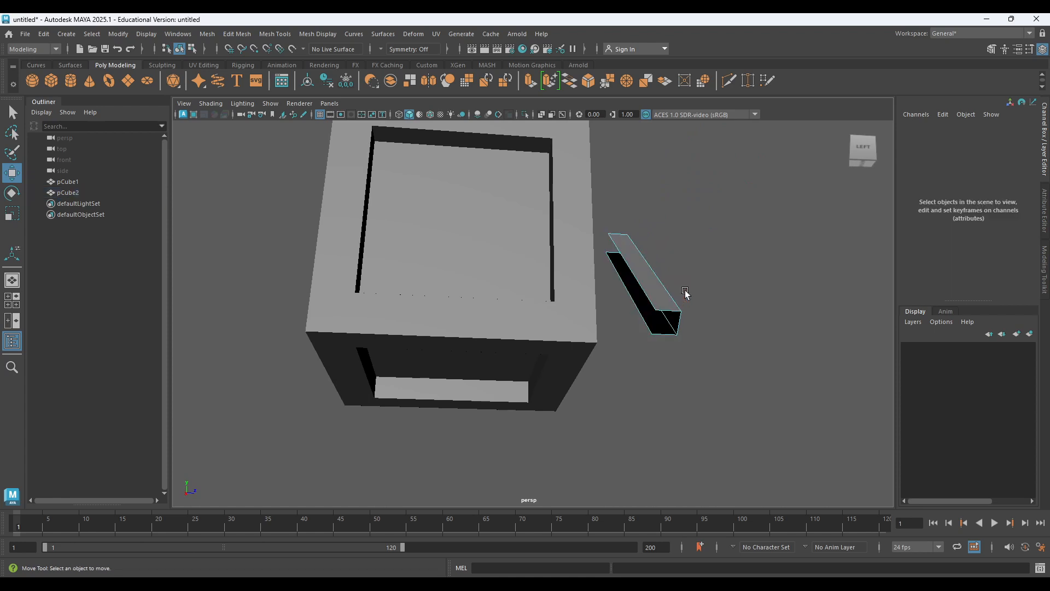
Return to object mode, move the bar back into the front recess at a Z position of about 42.3 and deselect it.
{"action": "right_click_drag", "start_coordinate": [637, 265], "coordinate": [668, 259]}
{"action": "left_click_drag", "start_coordinate": [715, 262], "coordinate": [551, 321], "text": "alt"}
{"action": "left_click_drag", "start_coordinate": [530, 326], "coordinate": [614, 312], "text": "alt"}
{"action": "left_click", "coordinate": [779, 269]}
{"action": "scroll", "coordinate": [783, 266], "scroll_direction": "down", "scroll_amount": 3}
{"action": "left_click_drag", "start_coordinate": [783, 265], "coordinate": [740, 265], "text": "alt"}
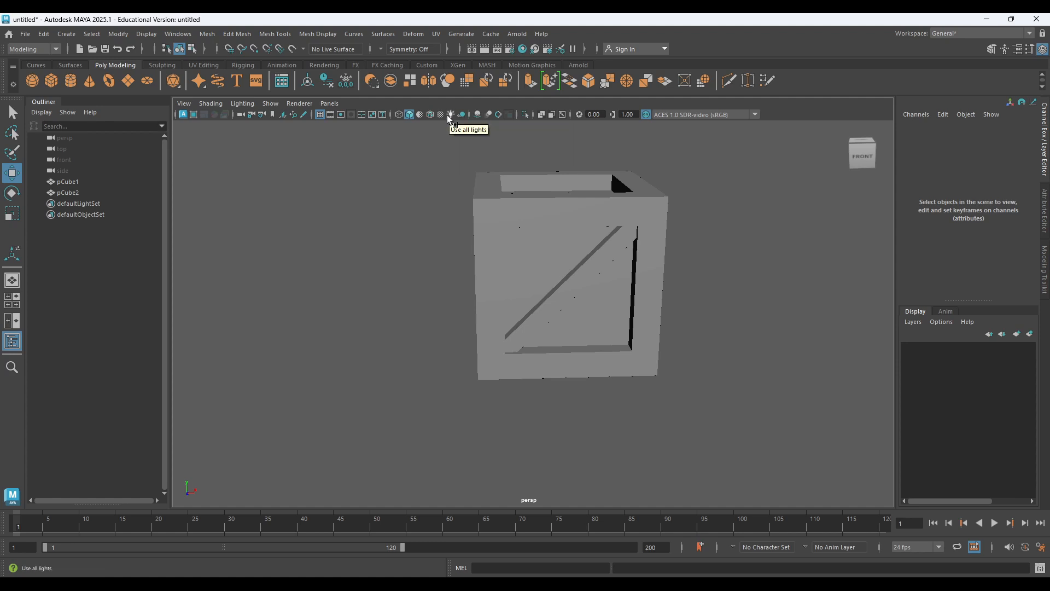
Turn on ambient occlusion in the viewport and inspect the crate's shading.
{"action": "left_click", "coordinate": [478, 120]}
{"action": "mouse_move", "coordinate": [379, 213]}
{"action": "left_mouse_down", "text": "alt"}
{"action": "mouse_move", "coordinate": [429, 216]}
{"action": "mouse_move", "coordinate": [391, 222]}
{"action": "left_mouse_up", "text": "alt"}
{"action": "left_click_drag", "start_coordinate": [671, 310], "coordinate": [687, 277], "text": "alt"}
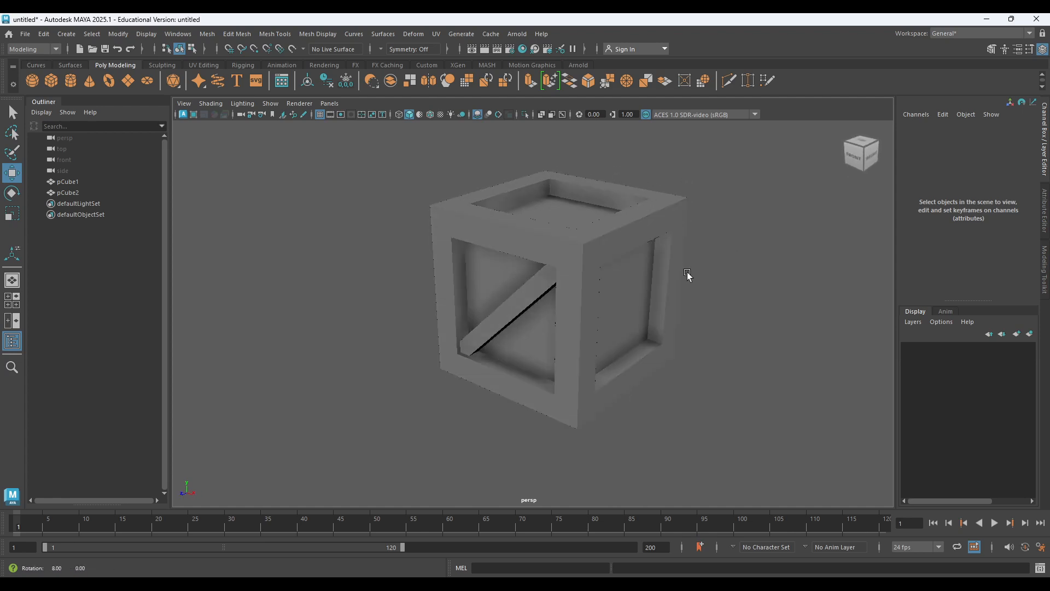
Select the crate and the diagonal bar together, open the UV Editor and resize its window so the model remains visible.
{"action": "left_click", "coordinate": [500, 310]}
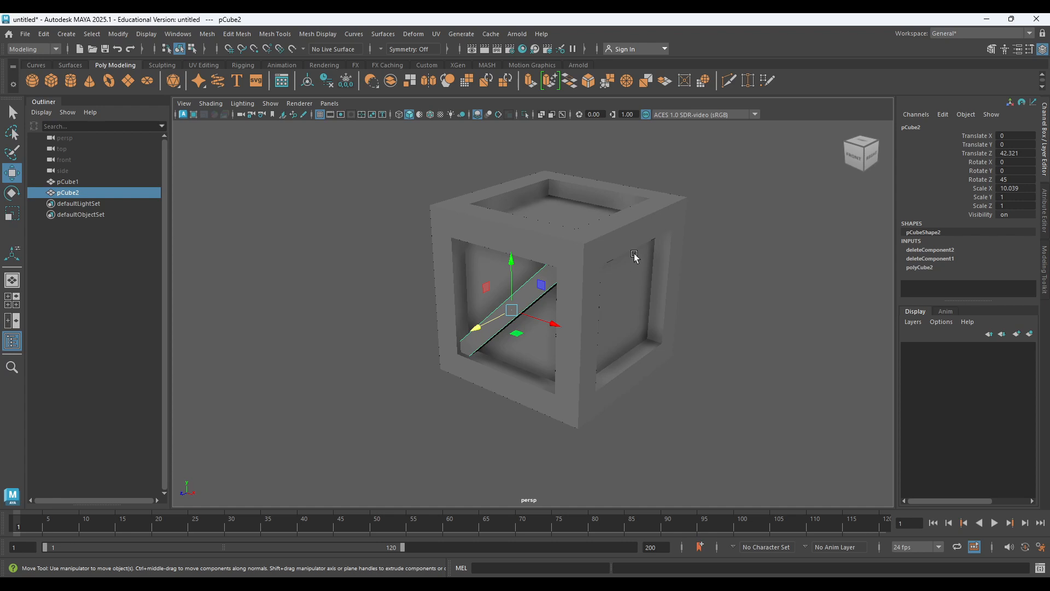
{"action": "left_click_drag", "start_coordinate": [382, 168], "coordinate": [653, 395]}
{"action": "left_click_drag", "start_coordinate": [378, 139], "coordinate": [728, 407]}
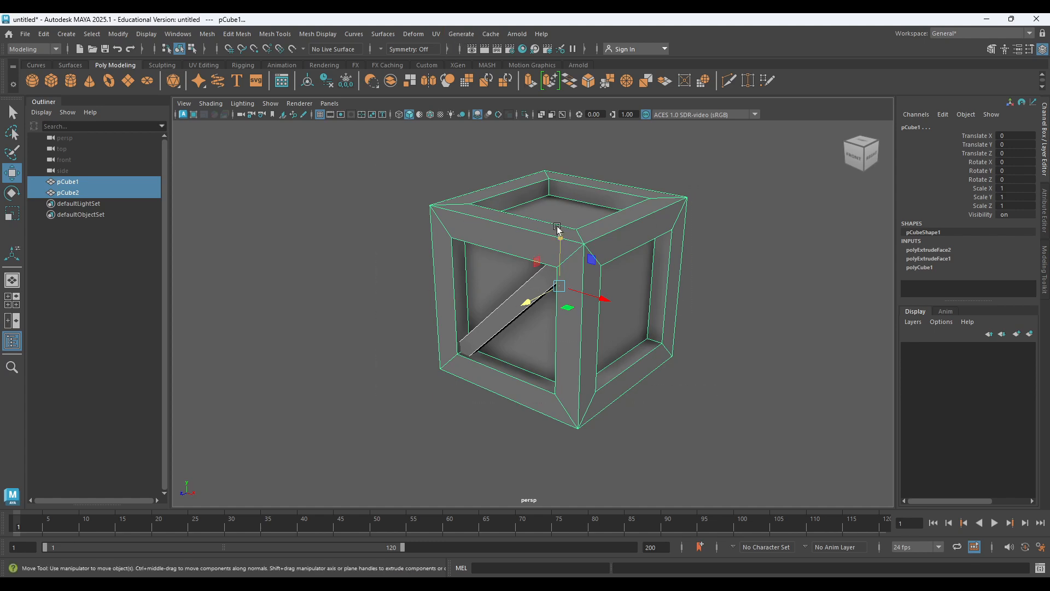
{"action": "left_click", "coordinate": [437, 35]}
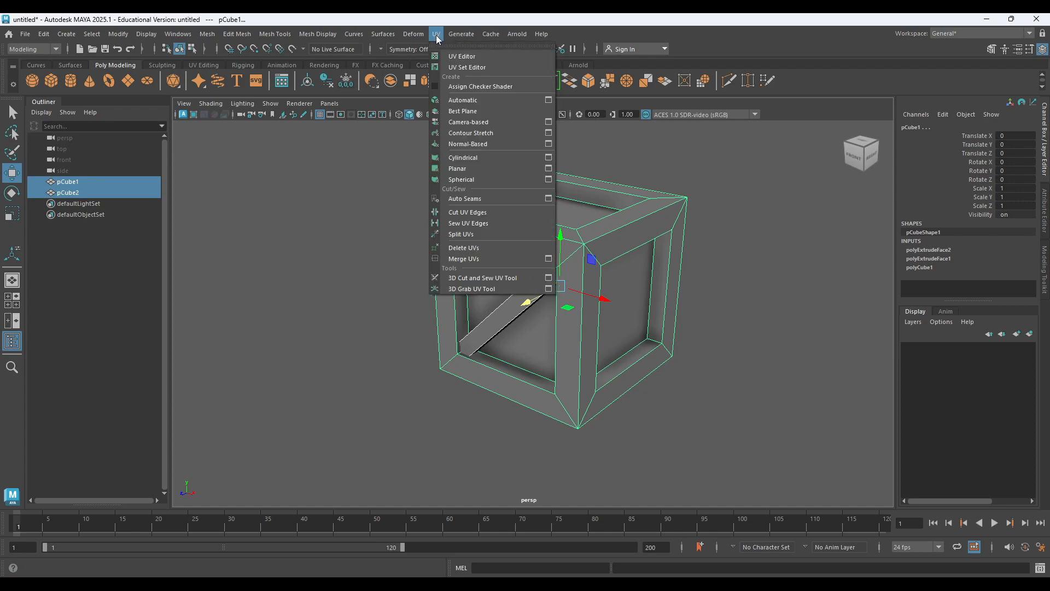
{"action": "left_click", "coordinate": [461, 56]}
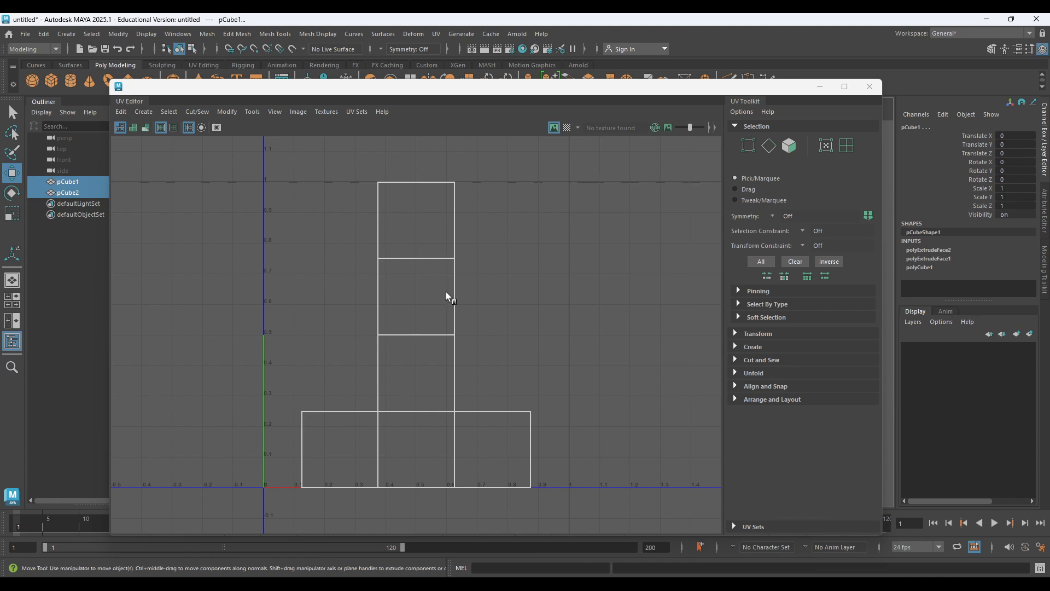
{"action": "left_click_drag", "start_coordinate": [175, 93], "coordinate": [214, 141]}
{"action": "left_click_drag", "start_coordinate": [149, 127], "coordinate": [424, 256]}
{"action": "left_click_drag", "start_coordinate": [490, 273], "coordinate": [107, 191]}
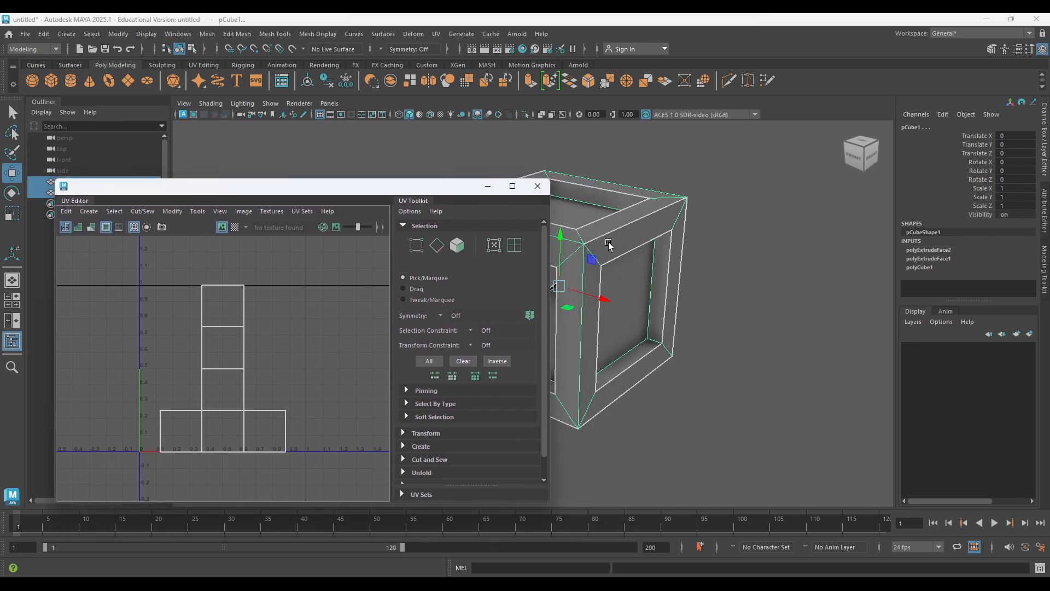
Create a camera-based UV projection for the crate and the bar and clear the face selection.
{"action": "left_click", "coordinate": [92, 213]}
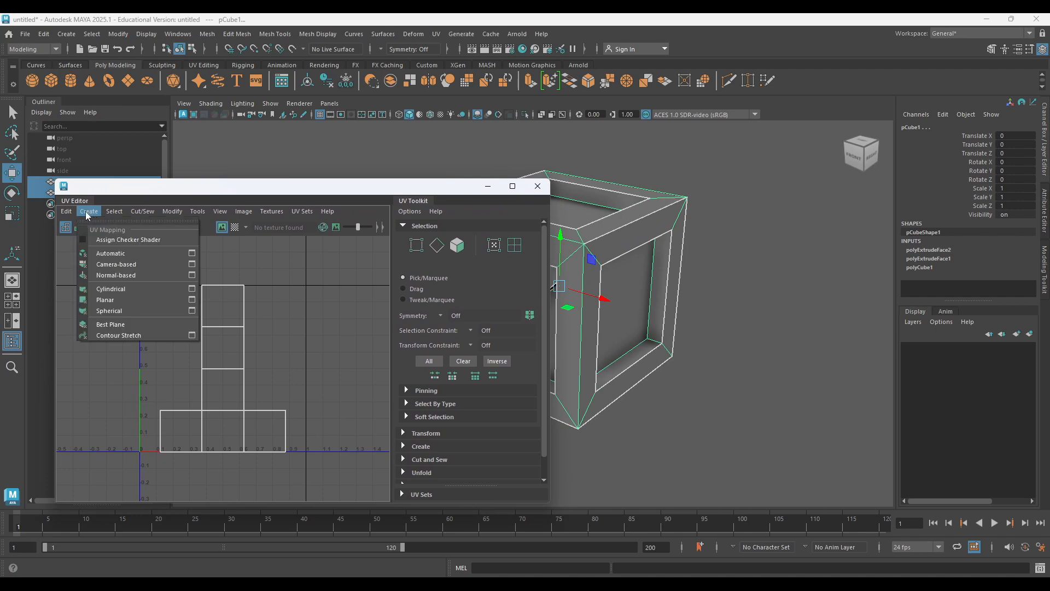
{"action": "left_click", "coordinate": [121, 276]}
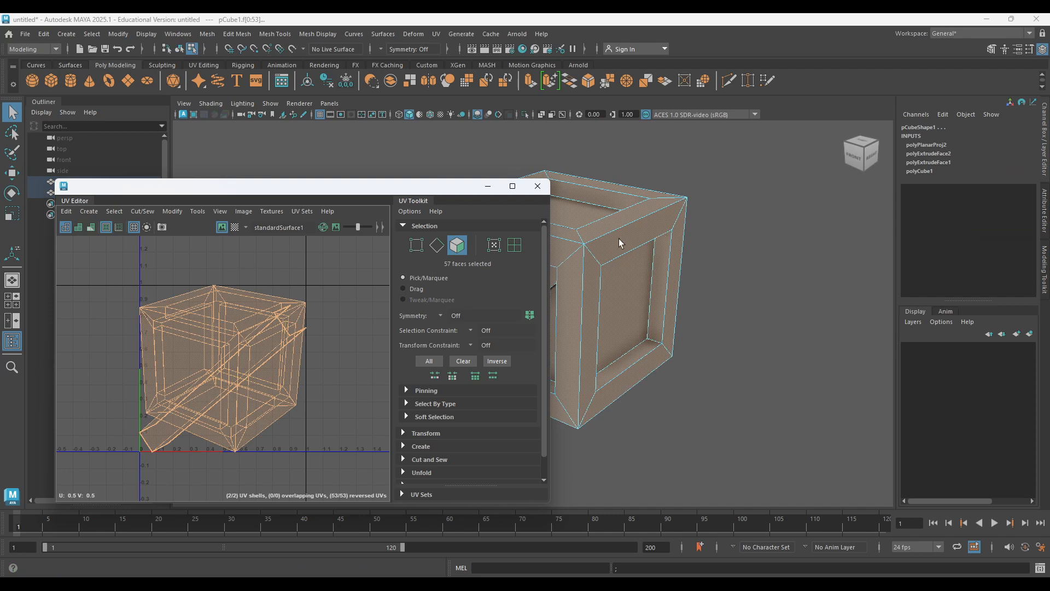
{"action": "left_click", "coordinate": [319, 280]}
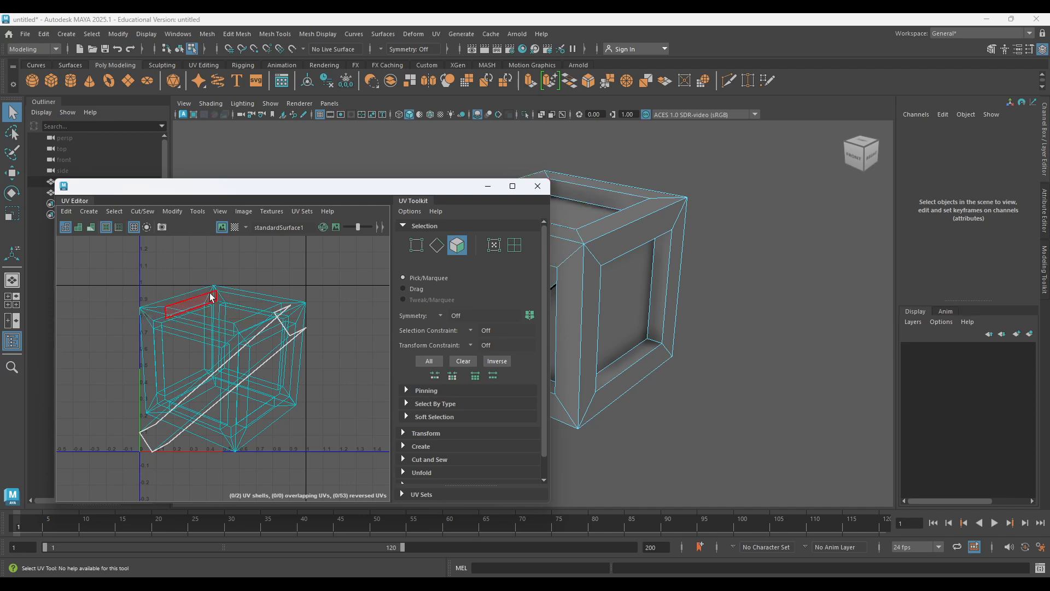
Cut the crate's UVs along the four outer edges of its front face and clear the edge selection.
{"action": "left_click", "coordinate": [436, 246]}
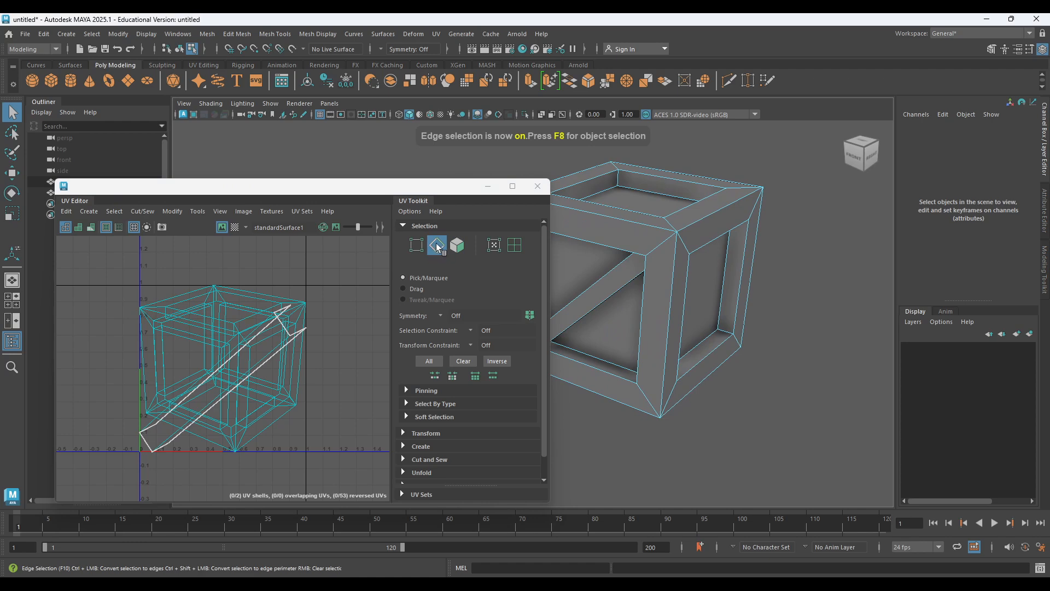
{"action": "left_click", "coordinate": [610, 218]}
{"action": "left_click_drag", "start_coordinate": [610, 218], "coordinate": [690, 258], "text": "alt"}
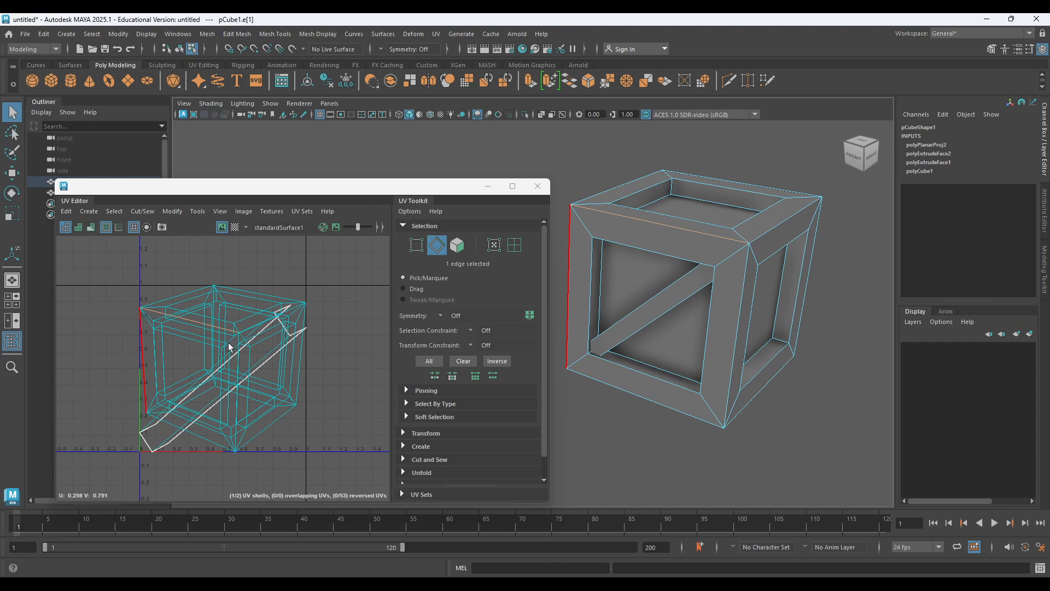
{"action": "left_click", "coordinate": [746, 268], "text": "shift"}
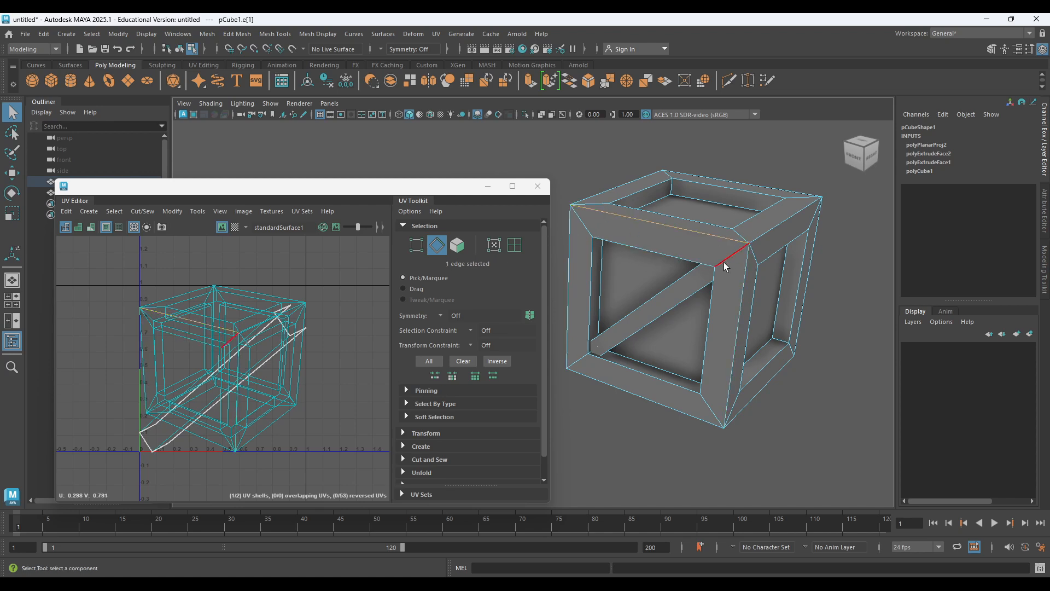
{"action": "left_click", "coordinate": [745, 277], "text": "shift"}
{"action": "left_click", "coordinate": [637, 388], "text": "shift"}
{"action": "left_click", "coordinate": [570, 307], "text": "shift"}
{"action": "scroll", "coordinate": [404, 399], "scroll_direction": "down", "scroll_amount": 1}
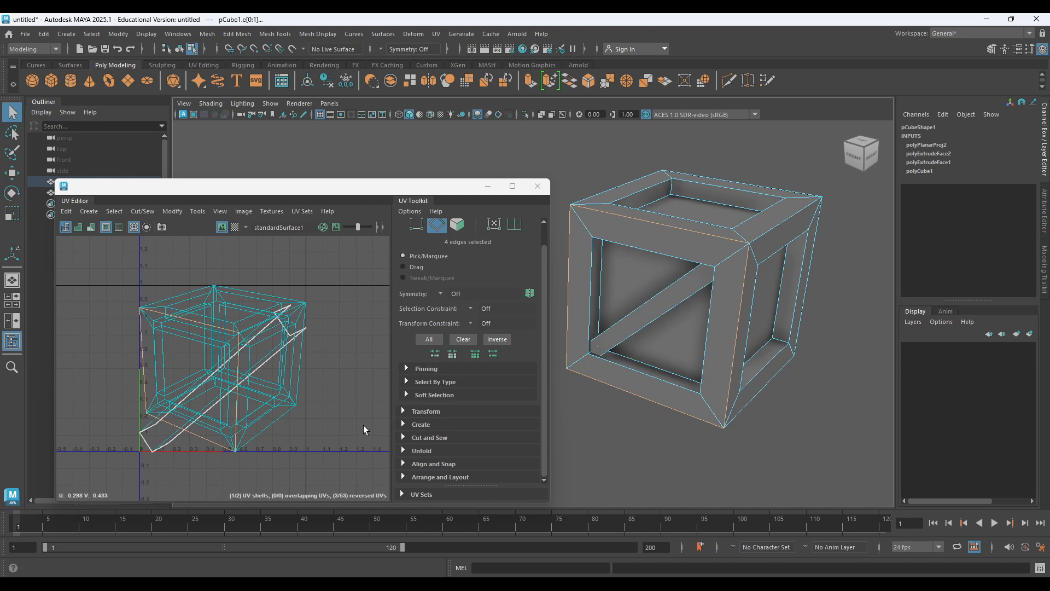
{"action": "left_click", "coordinate": [403, 437]}
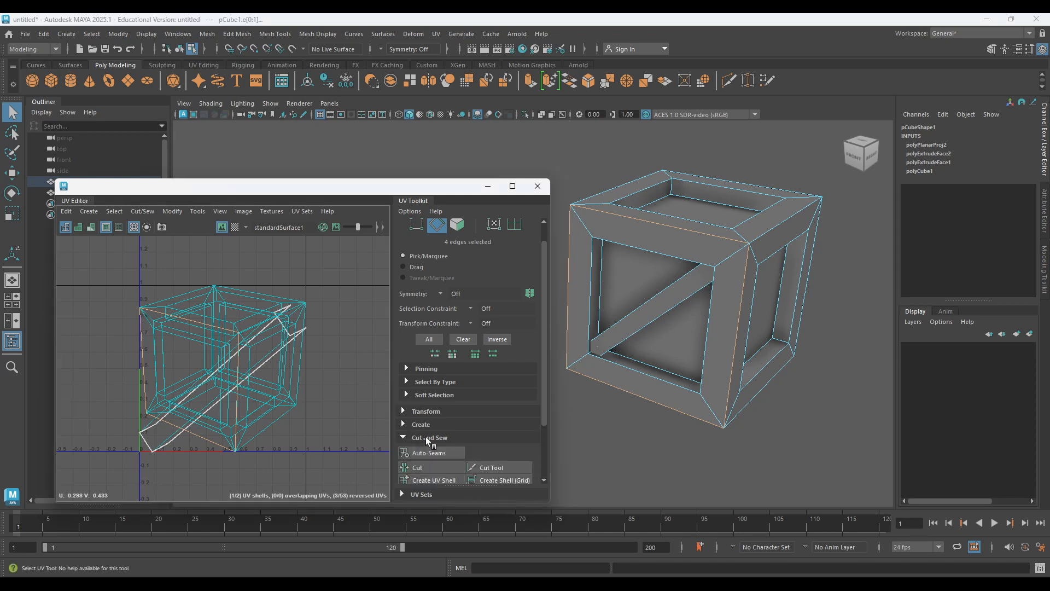
{"action": "scroll", "coordinate": [429, 360], "scroll_direction": "down", "scroll_amount": 3}
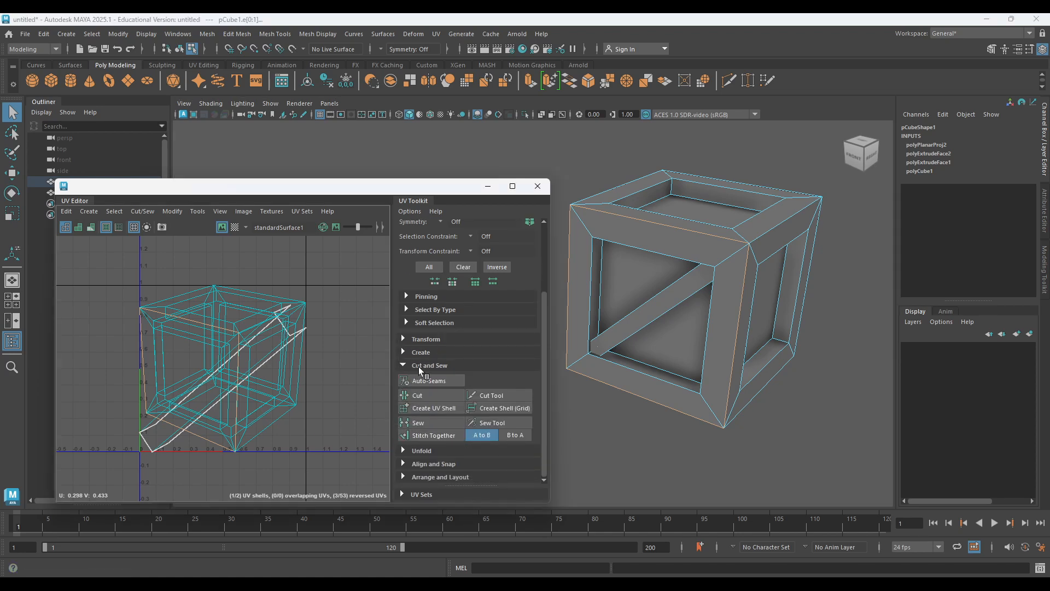
{"action": "left_click", "coordinate": [425, 395]}
{"action": "left_click", "coordinate": [732, 168]}
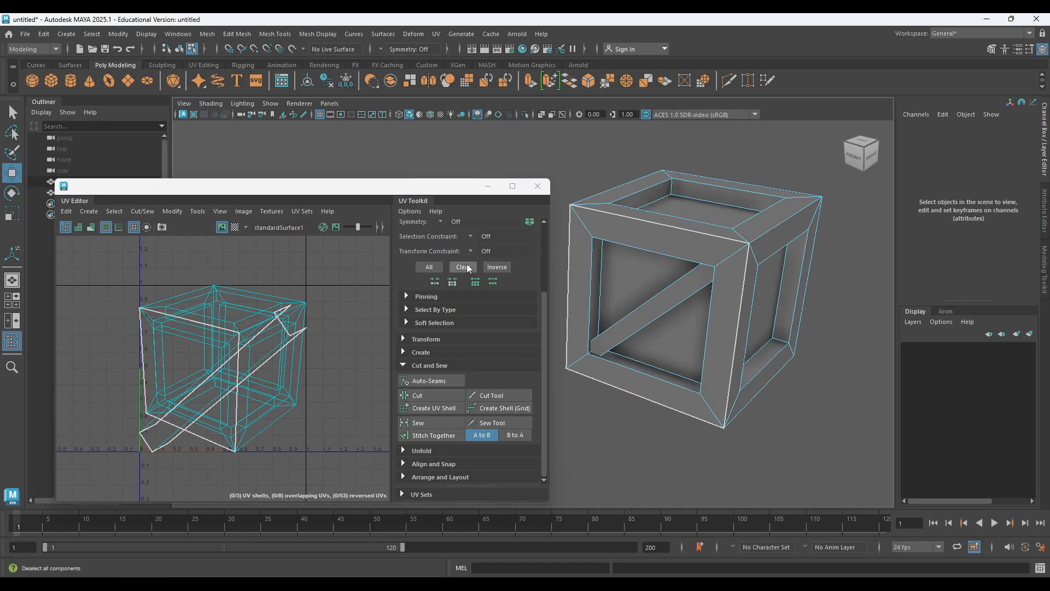
{"action": "scroll", "coordinate": [469, 259], "scroll_direction": "up", "scroll_amount": 3}
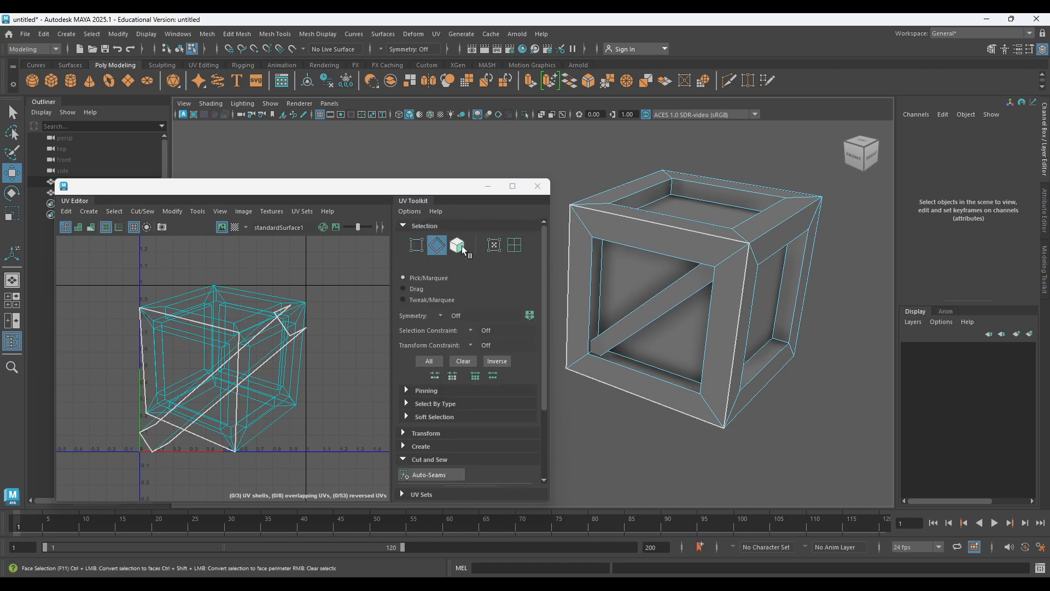
Move the UV shell of the crate's front face sideways, clear of the remaining crate UVs, and select it again.
{"action": "left_click", "coordinate": [514, 245]}
{"action": "left_click", "coordinate": [169, 330]}
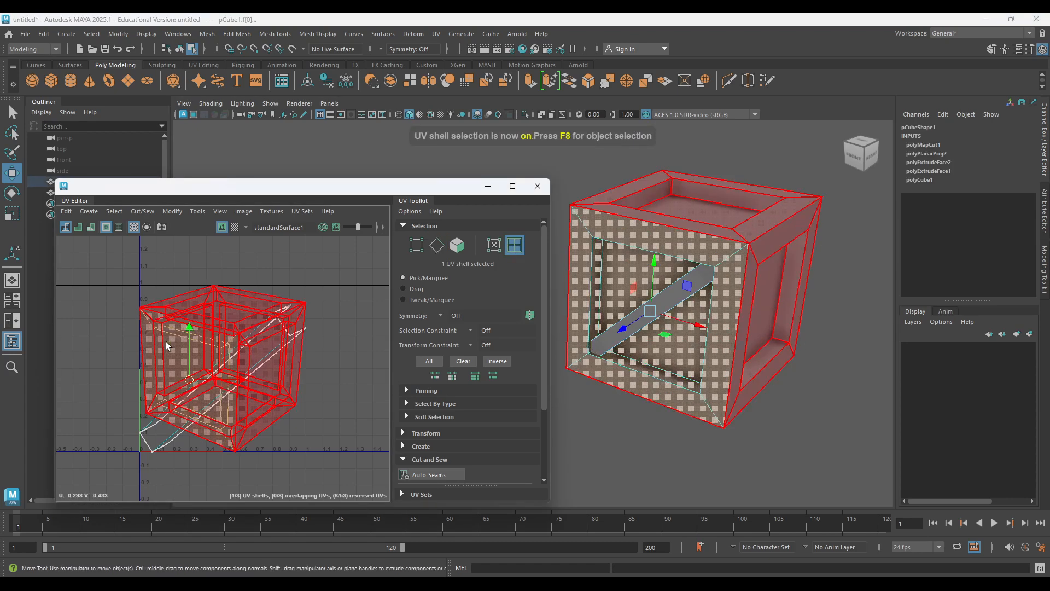
{"action": "left_click_drag", "start_coordinate": [246, 379], "coordinate": [434, 380]}
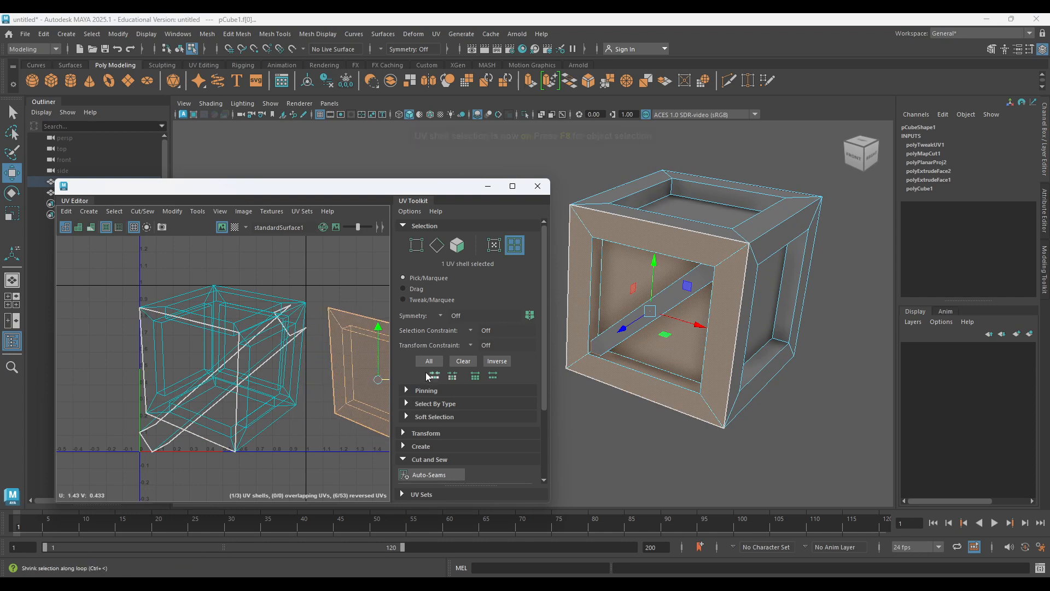
{"action": "left_click", "coordinate": [352, 298]}
{"action": "middle_click_drag", "start_coordinate": [351, 297], "coordinate": [265, 290], "text": "alt"}
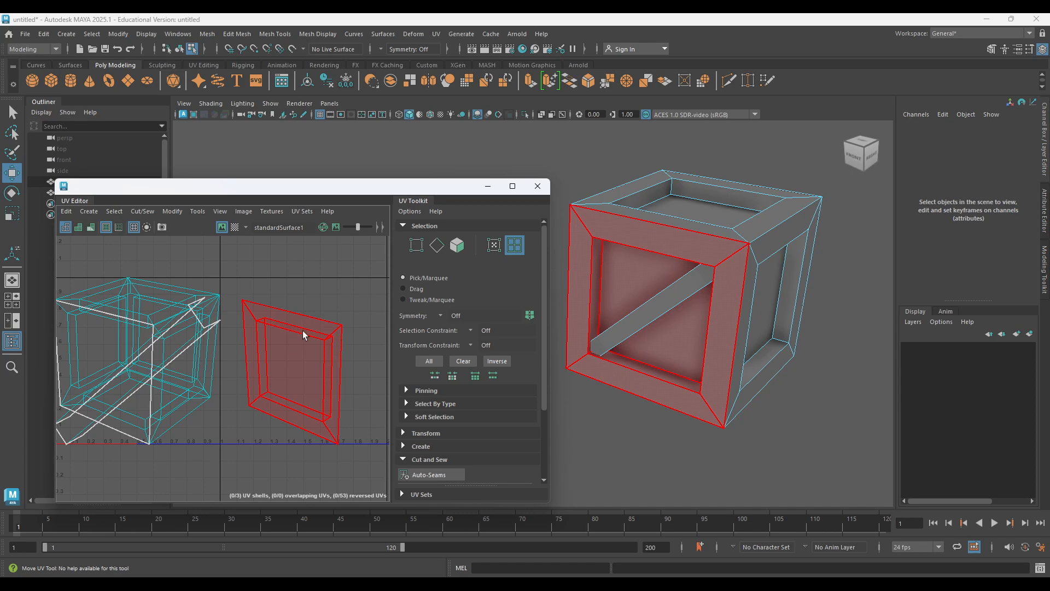
{"action": "left_click", "coordinate": [291, 322]}
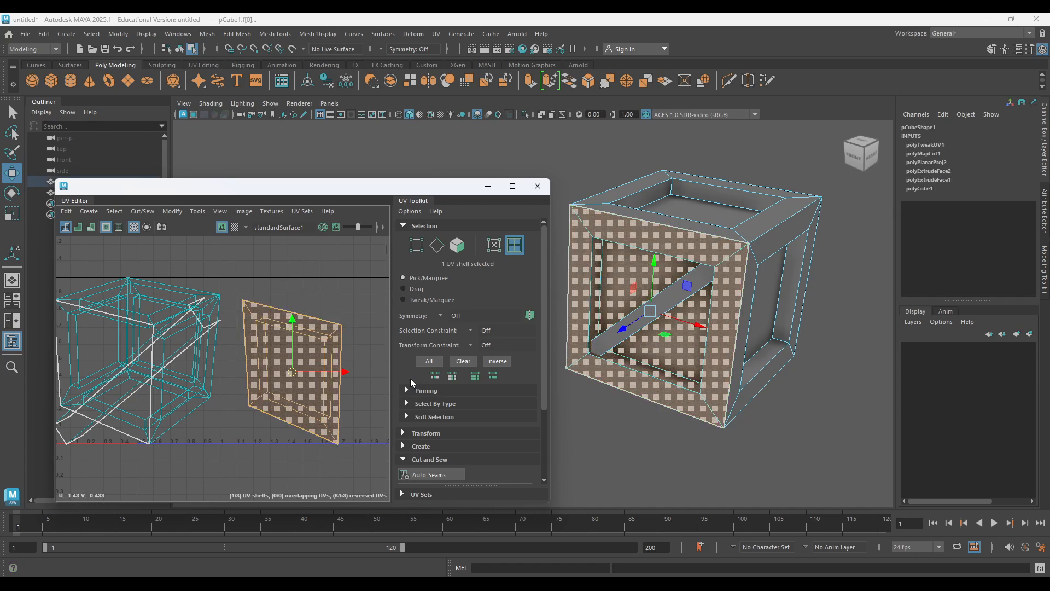
Cut the UVs along the three remaining outer edges of the crate's right-hand side.
{"action": "key", "text": "F10"}
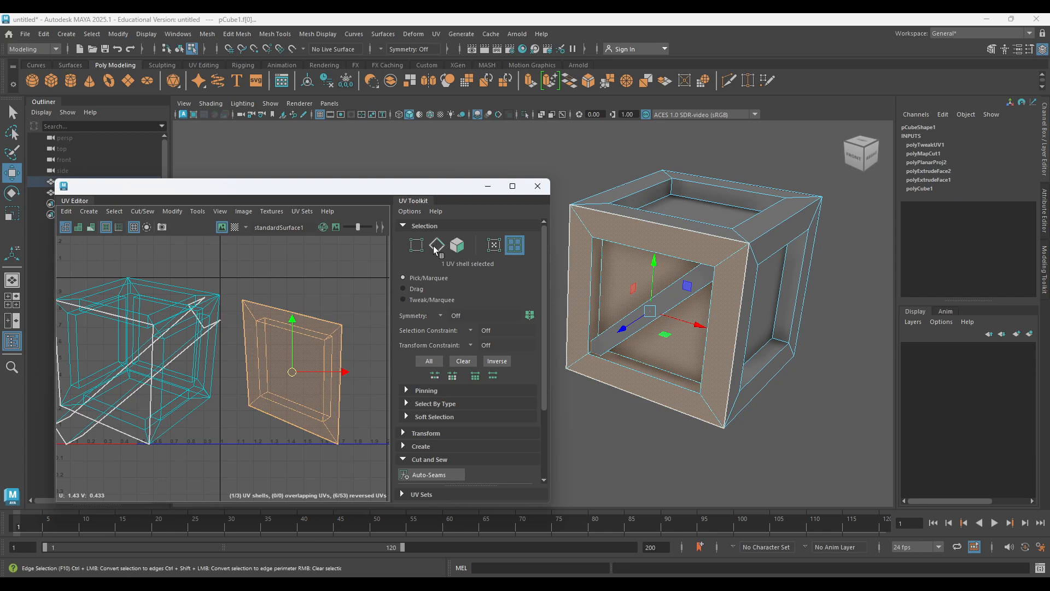
{"action": "left_click_drag", "start_coordinate": [774, 233], "coordinate": [680, 253], "text": "alt"}
{"action": "left_click", "coordinate": [680, 253]}
{"action": "left_click", "coordinate": [699, 417], "text": "shift"}
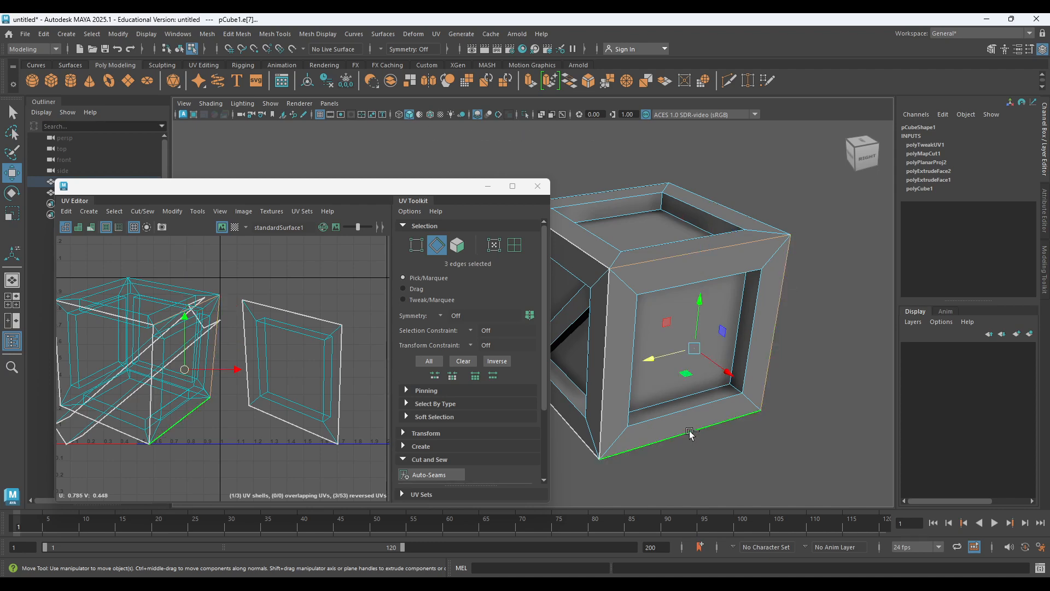
{"action": "scroll", "coordinate": [432, 432], "scroll_direction": "down", "scroll_amount": 3}
{"action": "left_click", "coordinate": [429, 397]}
Cut the UVs along the remaining outer edges of the crate's back face.
{"action": "left_click_drag", "start_coordinate": [765, 378], "coordinate": [629, 353], "text": "alt"}
{"action": "left_click", "coordinate": [702, 240]}
{"action": "left_click", "coordinate": [803, 279], "text": "shift"}
{"action": "left_click", "coordinate": [417, 395]}
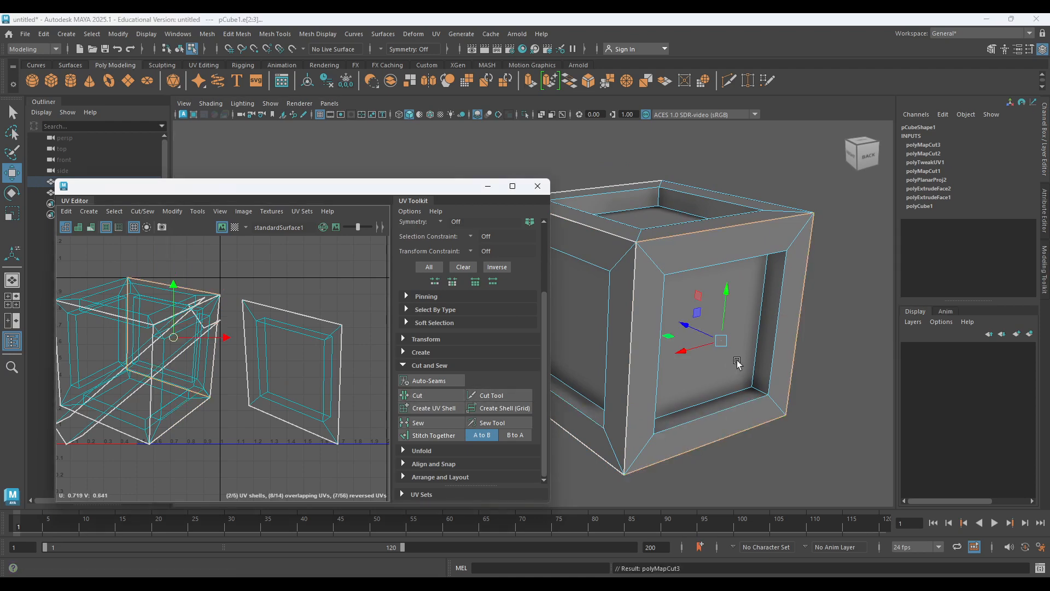
Cut the UVs along the upper and lower outer edges of the crate's left-hand side and clear the selection.
{"action": "left_click_drag", "start_coordinate": [740, 366], "coordinate": [622, 341], "text": "alt"}
{"action": "left_click", "coordinate": [574, 235]}
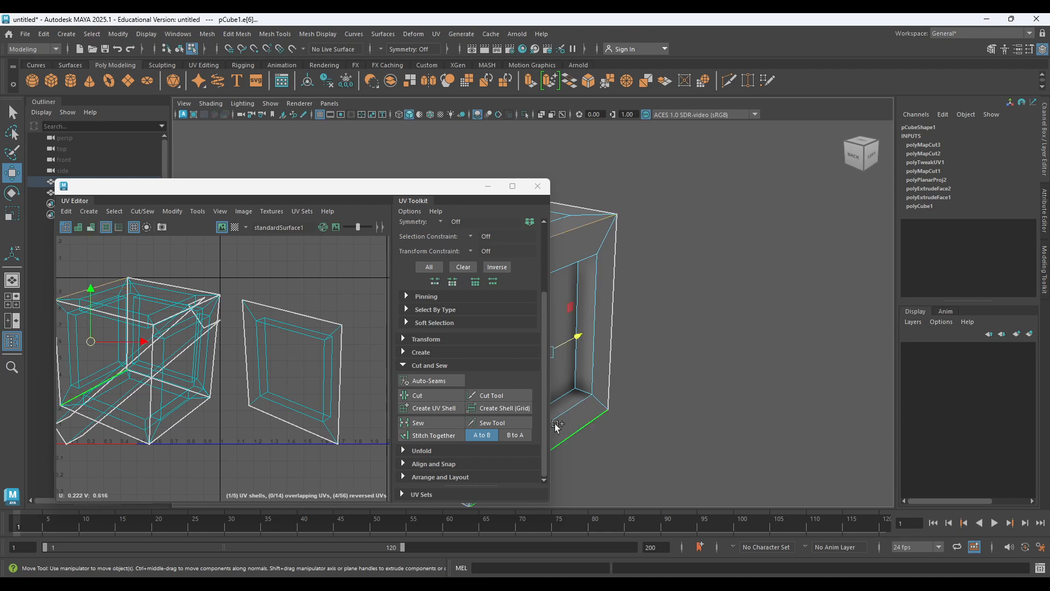
{"action": "left_click", "coordinate": [417, 395]}
{"action": "left_click", "coordinate": [642, 359]}
{"action": "left_click_drag", "start_coordinate": [752, 325], "coordinate": [788, 285], "text": "alt"}
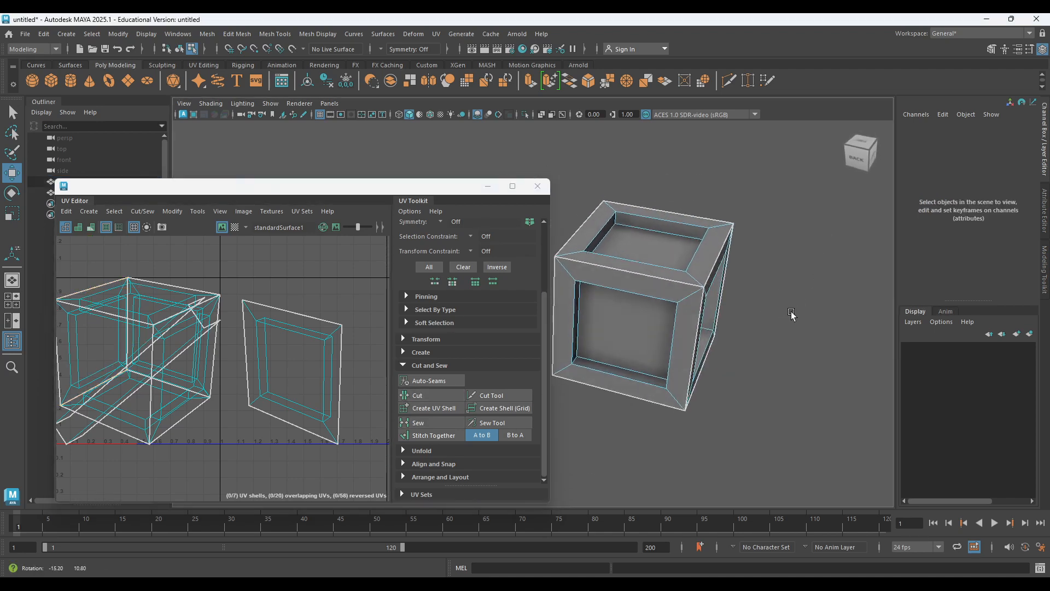
Select the diagonal bar's UV shell and move it sideways, clear of the overlapping crate shells.
{"action": "scroll", "coordinate": [248, 290], "scroll_direction": "down", "scroll_amount": 4}
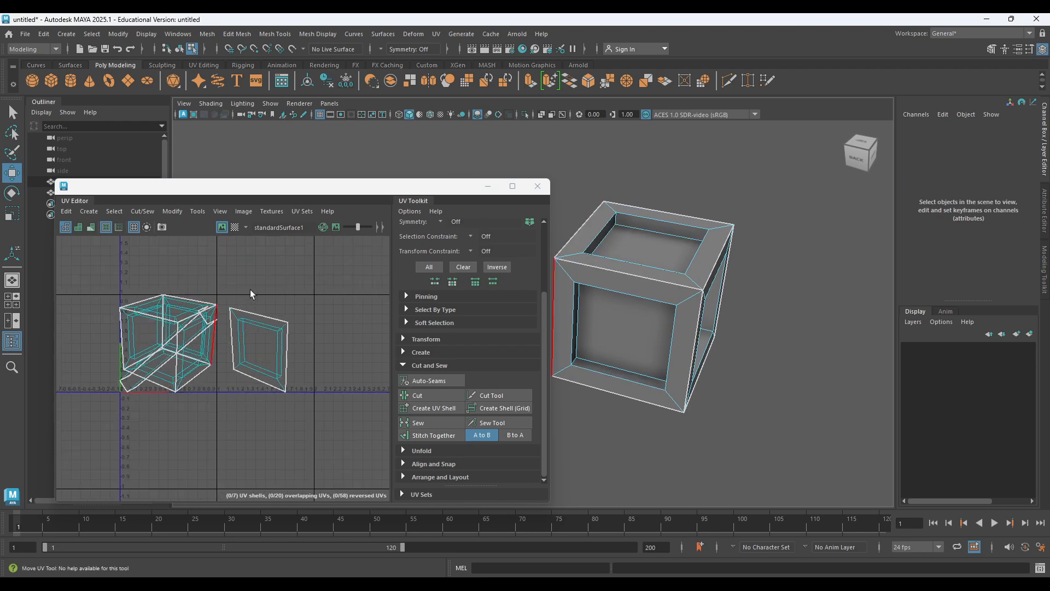
{"action": "scroll", "coordinate": [449, 335], "scroll_direction": "up", "scroll_amount": 3}
{"action": "left_click", "coordinate": [514, 245]}
{"action": "scroll", "coordinate": [195, 323], "scroll_direction": "up", "scroll_amount": 2}
{"action": "left_click", "coordinate": [156, 431]}
{"action": "left_click_drag", "start_coordinate": [274, 364], "coordinate": [105, 364]}
{"action": "scroll", "coordinate": [200, 331], "scroll_direction": "down", "scroll_amount": 3}
Select all the crate's UV shells without the diagonal bar's shell and reveal the Unfold tools.
{"action": "left_click_drag", "start_coordinate": [168, 280], "coordinate": [177, 300]}
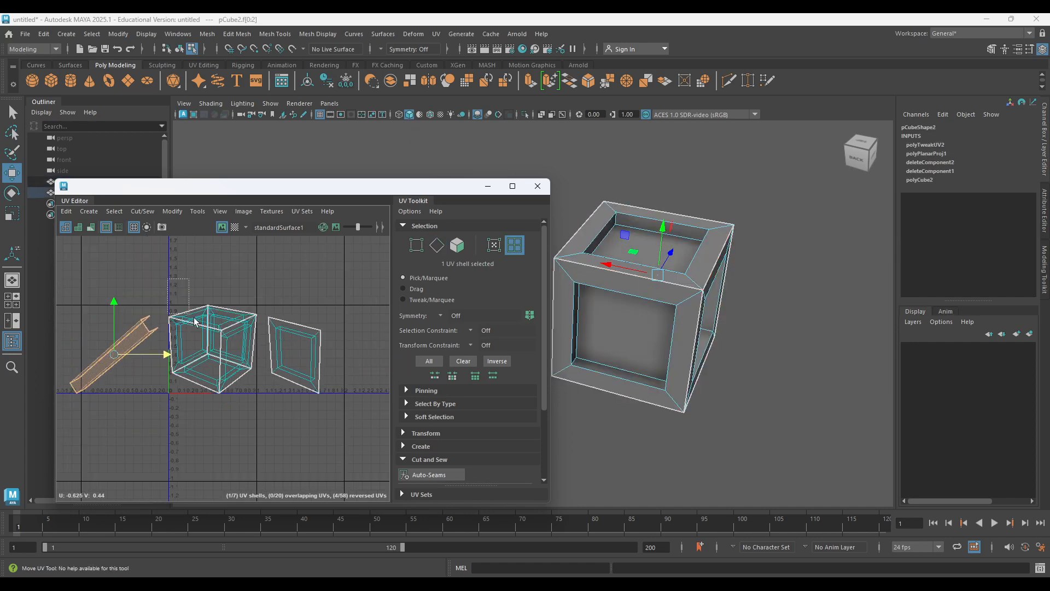
{"action": "left_click_drag", "start_coordinate": [337, 418], "coordinate": [337, 418]}
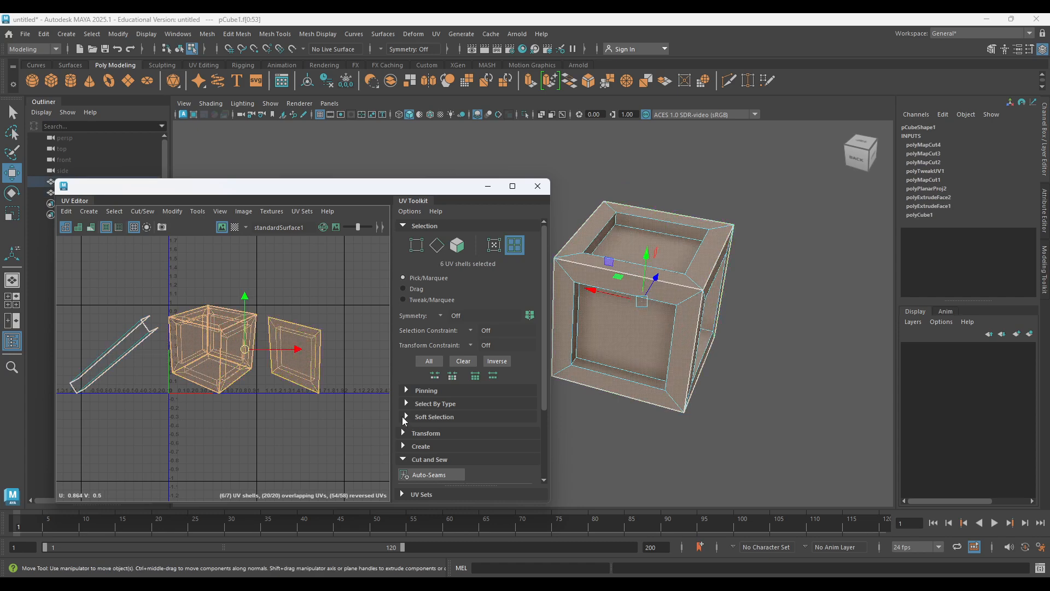
{"action": "scroll", "coordinate": [403, 381], "scroll_direction": "down", "scroll_amount": 3}
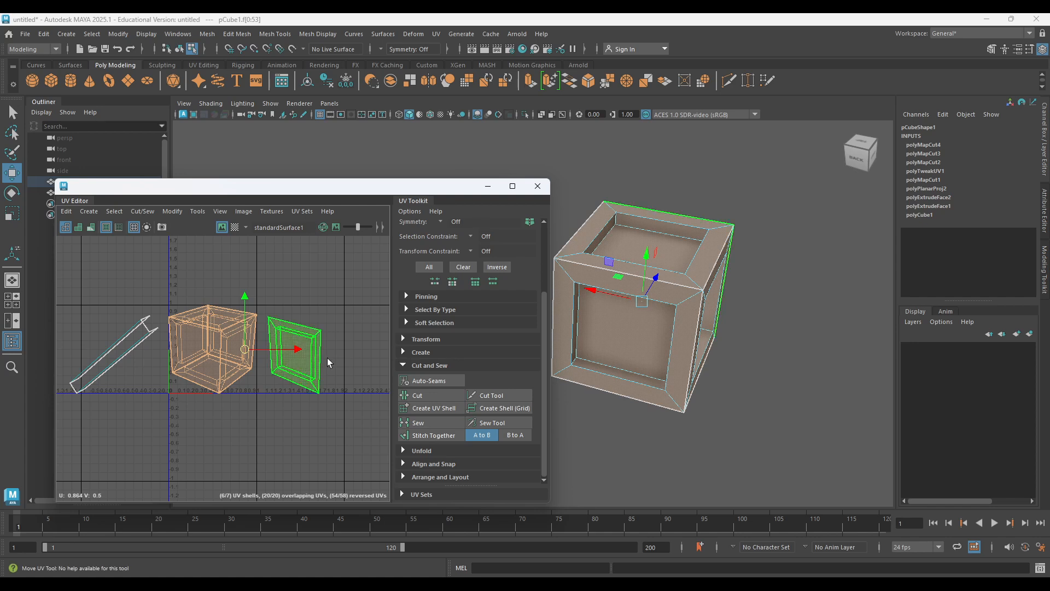
{"action": "scroll", "coordinate": [318, 368], "scroll_direction": "up", "scroll_amount": 2}
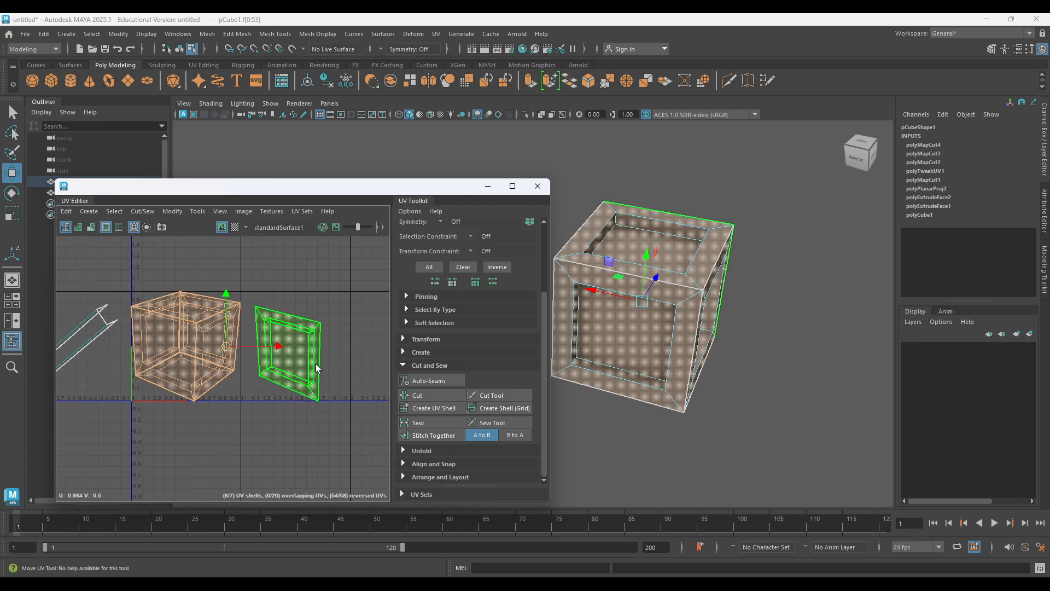
{"action": "left_click", "coordinate": [403, 450]}
{"action": "scroll", "coordinate": [421, 445], "scroll_direction": "down", "scroll_amount": 2}
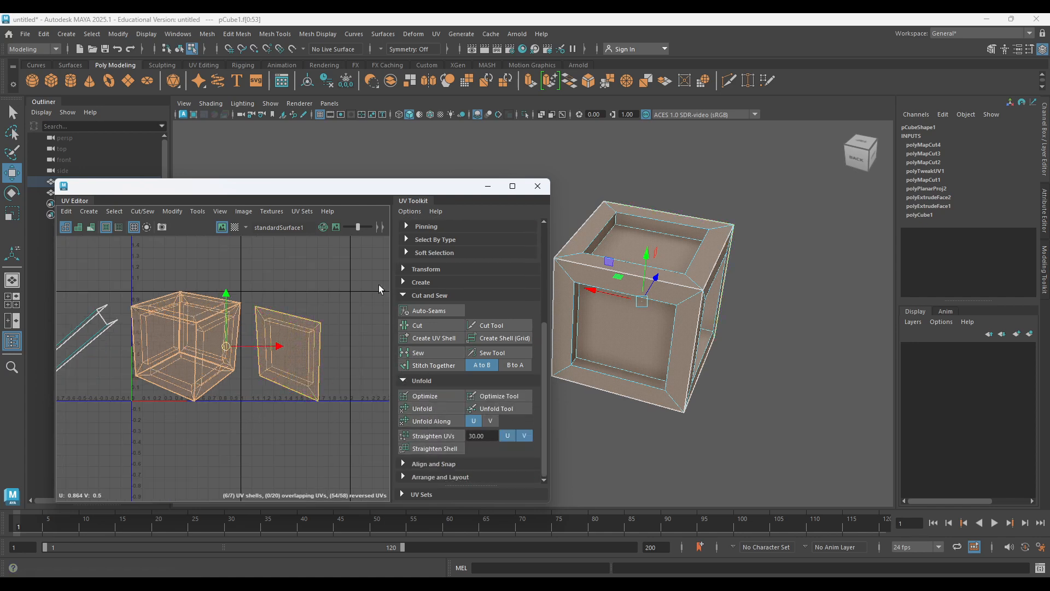
Show the checker map on the model and examine the texture distortion on the crate's sides and diagonal bar.
{"action": "left_click", "coordinate": [235, 228]}
{"action": "scroll", "coordinate": [751, 368], "scroll_direction": "up", "scroll_amount": 5}
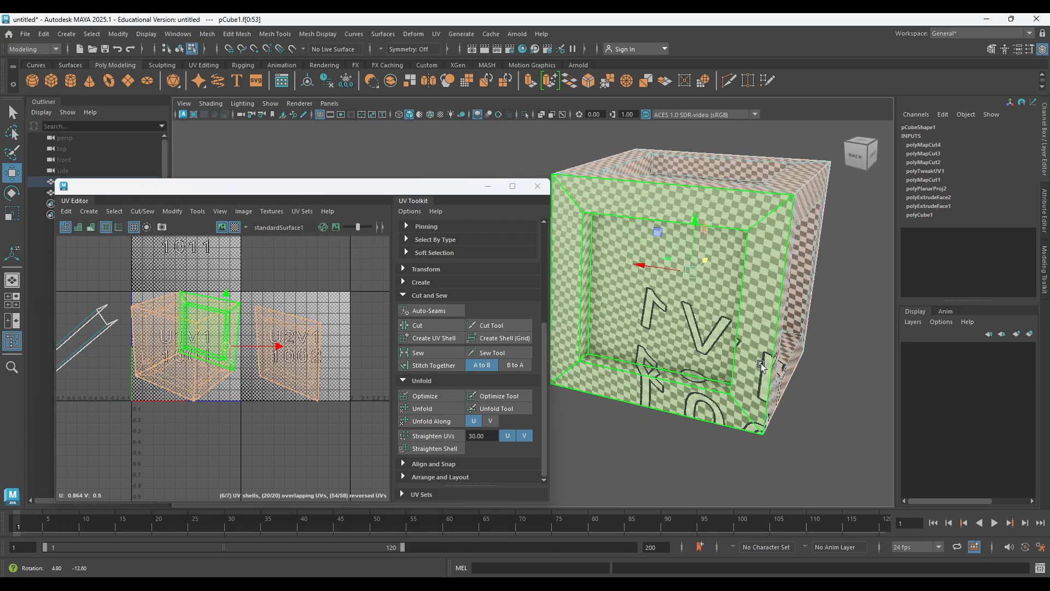
{"action": "scroll", "coordinate": [749, 366], "scroll_direction": "up", "scroll_amount": 2}
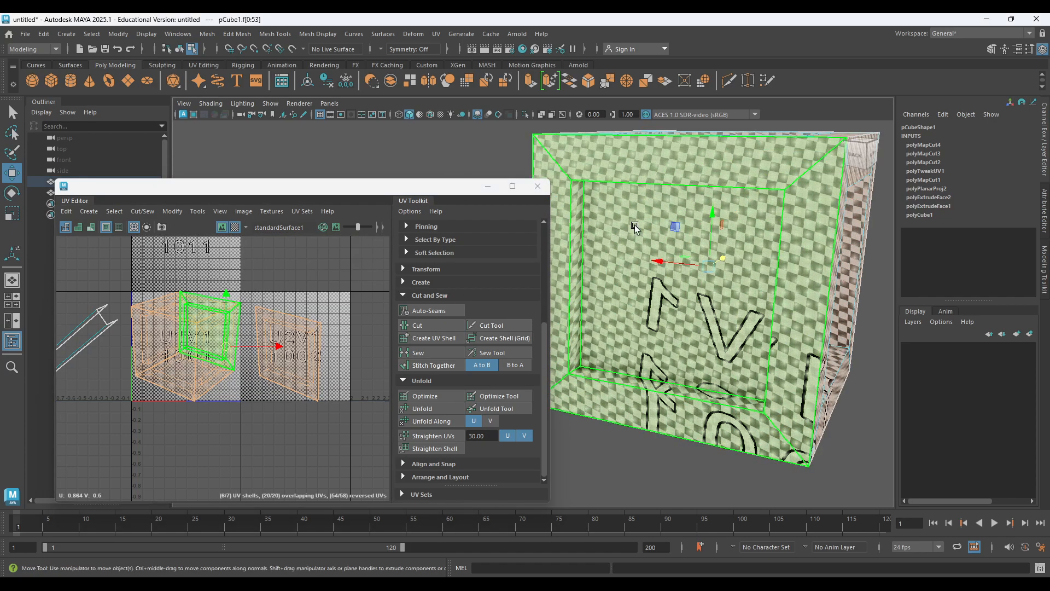
{"action": "scroll", "coordinate": [761, 321], "scroll_direction": "down", "scroll_amount": 3}
{"action": "left_click_drag", "start_coordinate": [764, 321], "coordinate": [675, 310], "text": "alt"}
{"action": "middle_click_drag", "start_coordinate": [675, 309], "coordinate": [764, 312], "text": "alt"}
{"action": "middle_click_drag", "start_coordinate": [685, 283], "coordinate": [711, 280], "text": "alt"}
{"action": "left_click_drag", "start_coordinate": [711, 278], "coordinate": [656, 290], "text": "alt"}
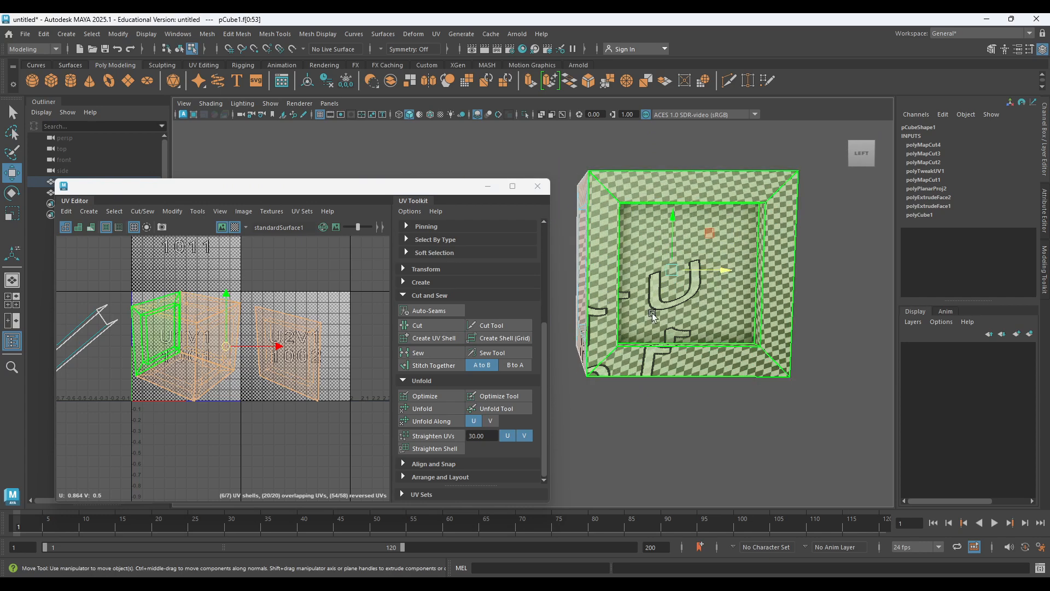
{"action": "left_click_drag", "start_coordinate": [740, 325], "coordinate": [580, 328], "text": "alt"}
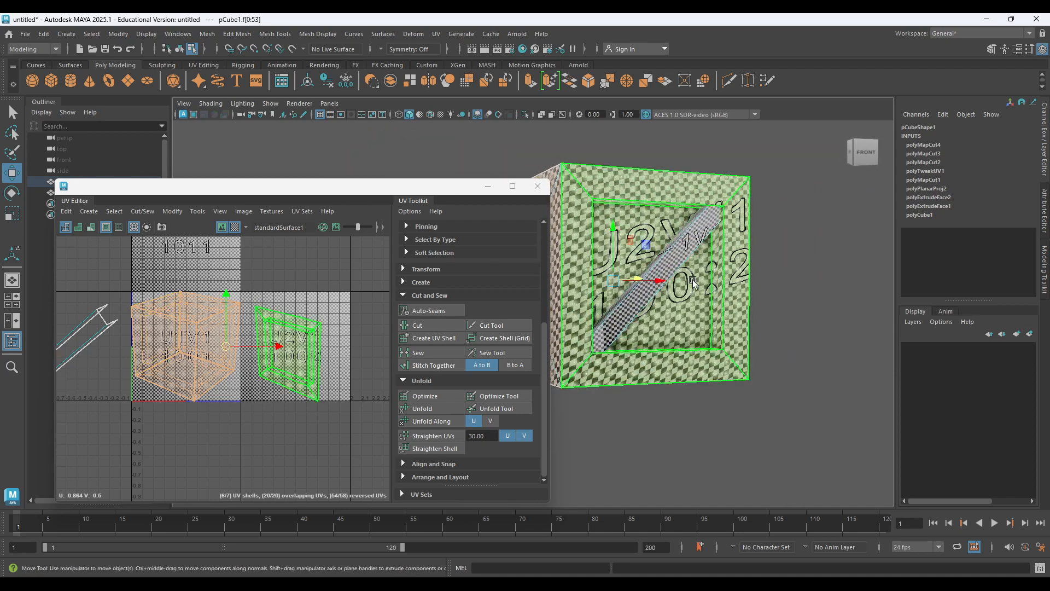
Unfold the selected crate UV shells, then hide the checker map and the background image.
{"action": "left_click", "coordinate": [429, 409]}
{"action": "left_click", "coordinate": [238, 228]}
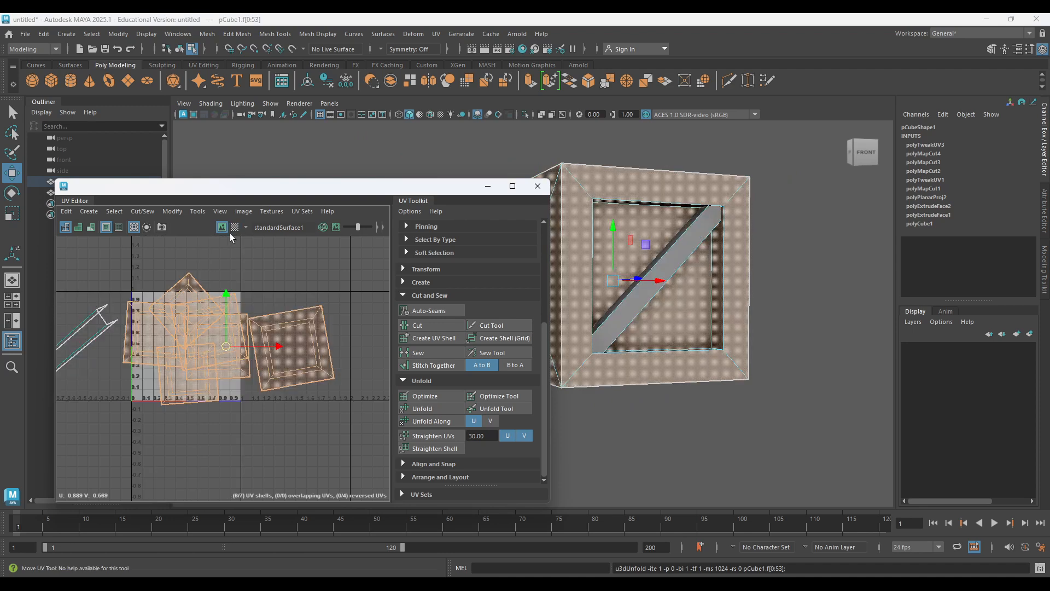
{"action": "left_click", "coordinate": [221, 228]}
{"action": "scroll", "coordinate": [200, 327], "scroll_direction": "down", "scroll_amount": 2}
{"action": "middle_click_drag", "start_coordinate": [227, 326], "coordinate": [271, 314], "text": "alt"}
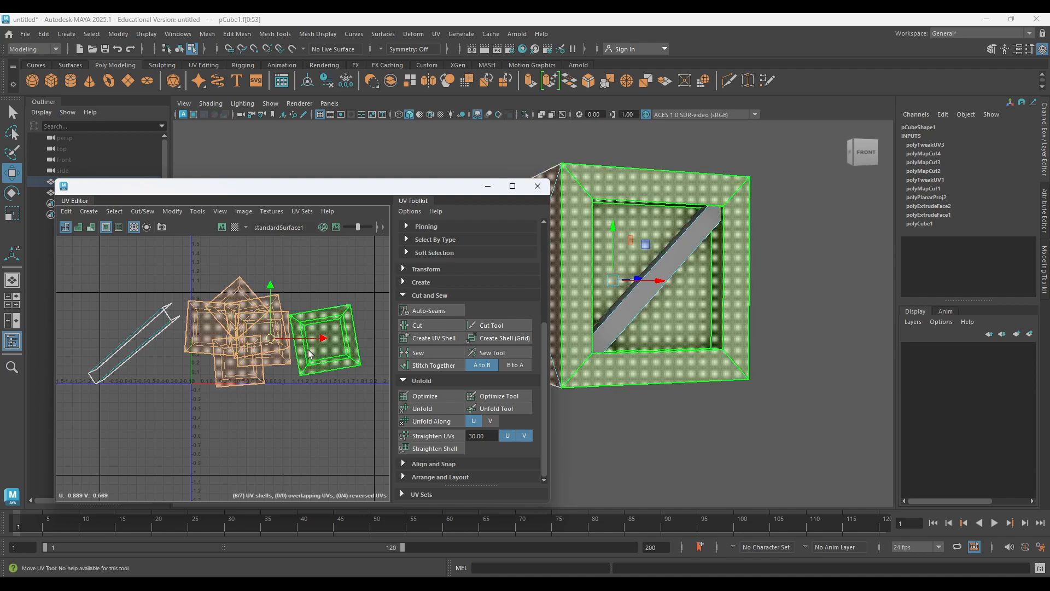
Run Layout on the unfolded crate shells to arrange them within the UV tile without overlaps.
{"action": "left_click", "coordinate": [424, 477]}
{"action": "scroll", "coordinate": [430, 465], "scroll_direction": "down", "scroll_amount": 3}
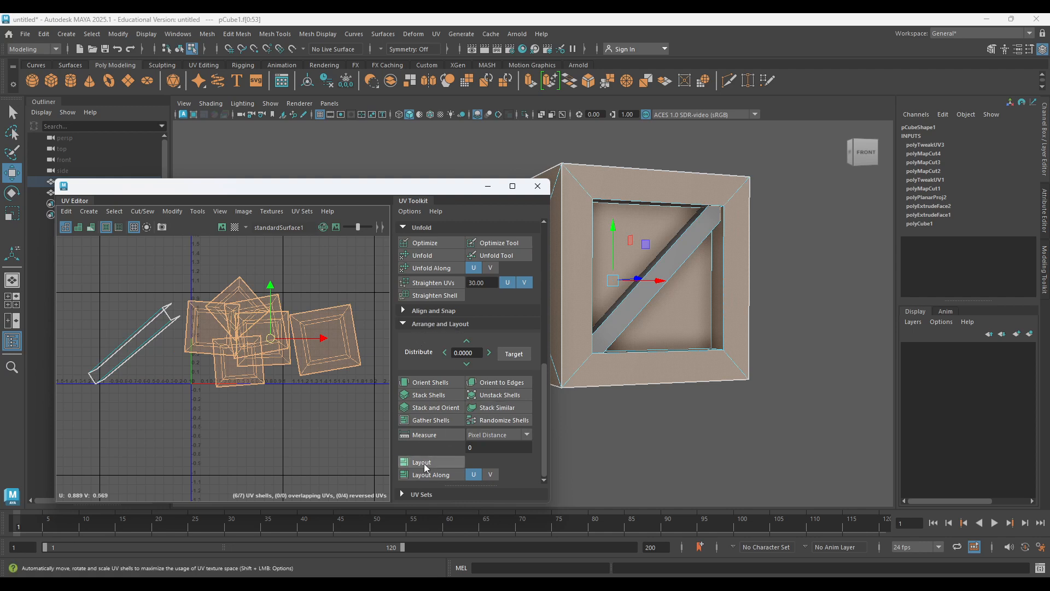
{"action": "left_click", "coordinate": [434, 465]}
{"action": "scroll", "coordinate": [222, 346], "scroll_direction": "up", "scroll_amount": 5}
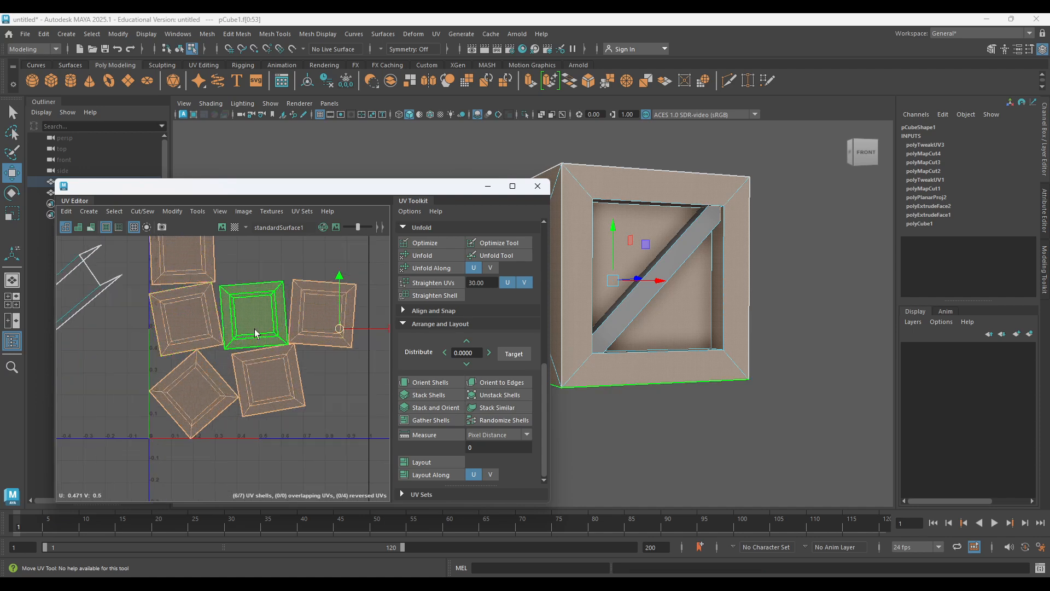
Rotate the two crate shells in the lowest row of the layout until their sides are roughly horizontal and vertical.
{"action": "left_click", "coordinate": [216, 376]}
{"action": "key", "text": "e"}
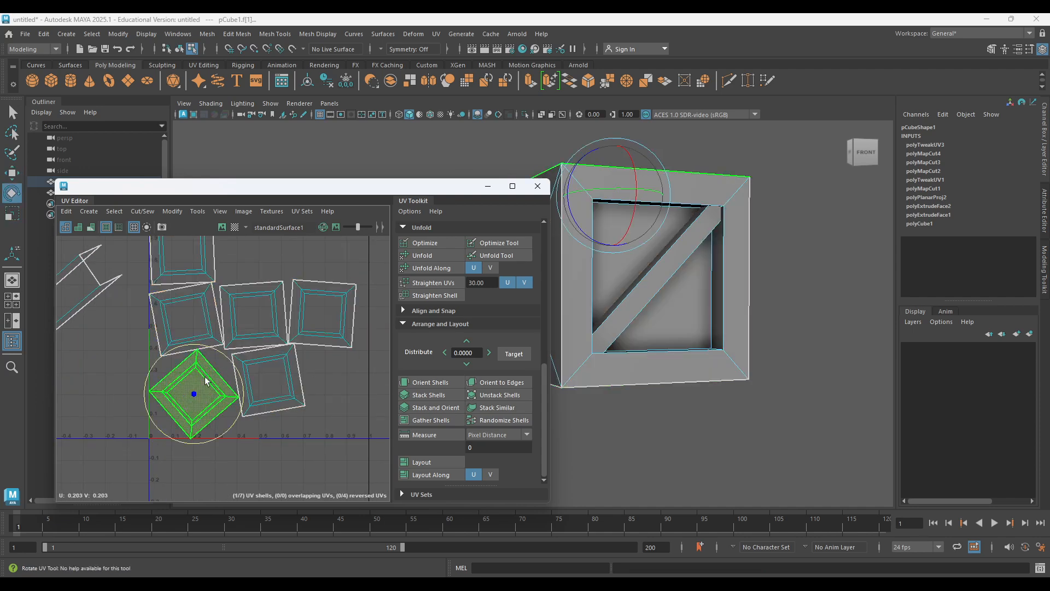
{"action": "left_click_drag", "start_coordinate": [221, 349], "coordinate": [252, 379]}
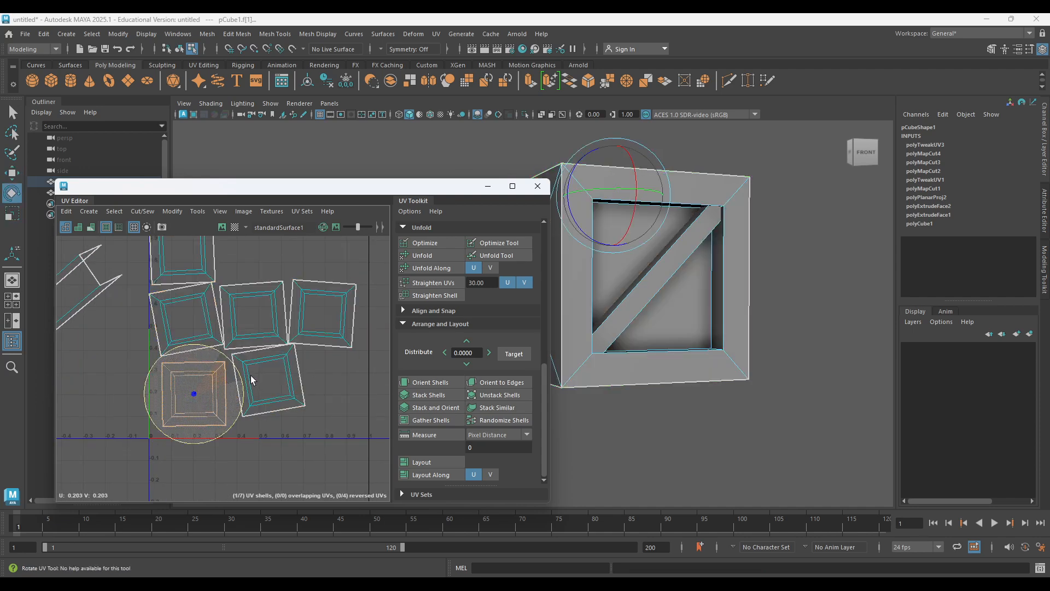
{"action": "left_click", "coordinate": [255, 376]}
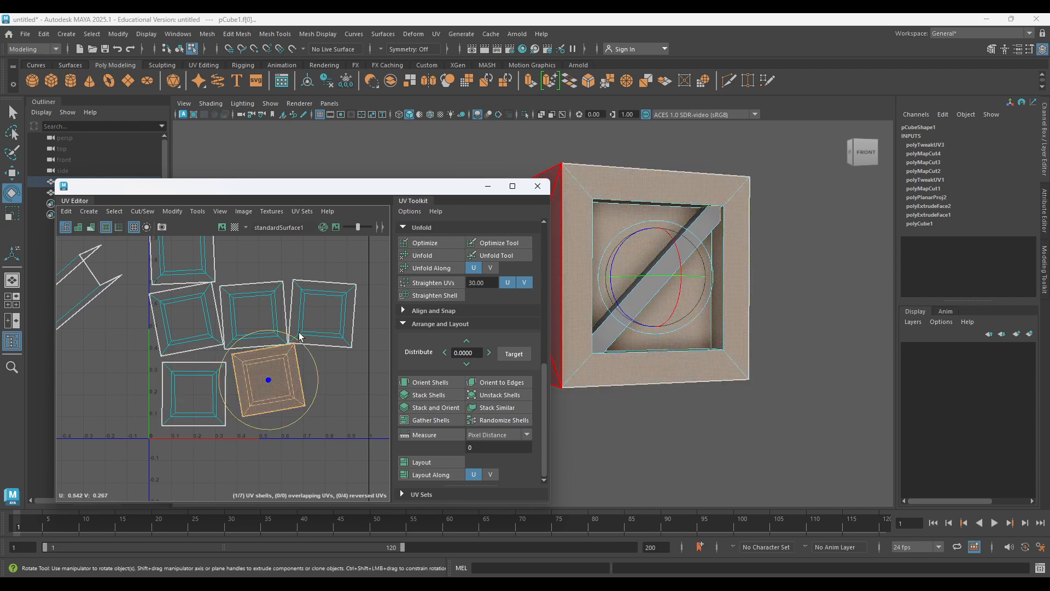
{"action": "left_click_drag", "start_coordinate": [297, 343], "coordinate": [306, 354]}
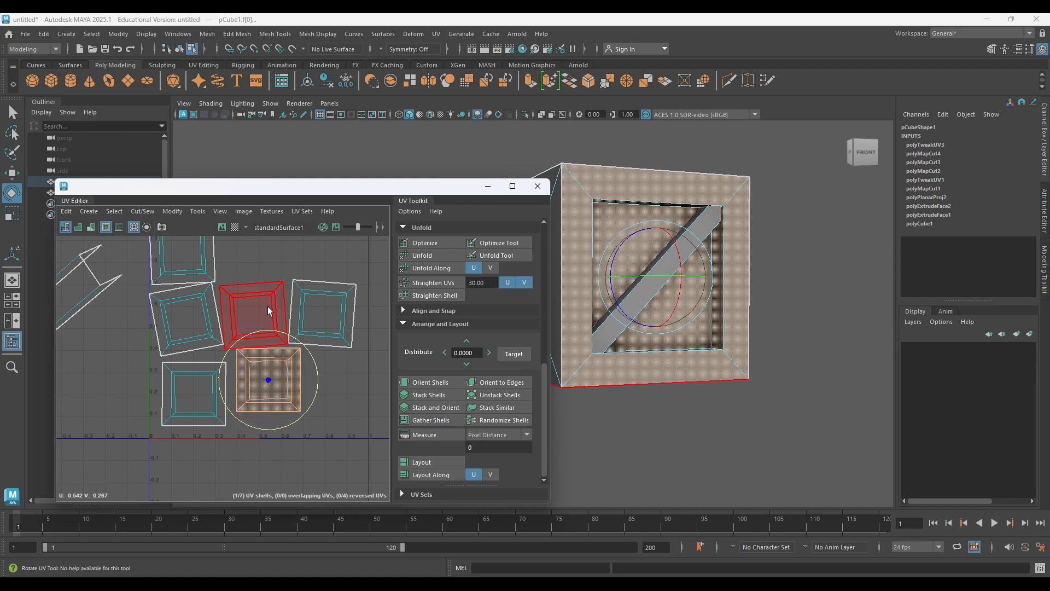
Rotate the centre and left shells of the layout's middle row until their sides are roughly horizontal and vertical.
{"action": "left_click", "coordinate": [284, 281]}
{"action": "left_click_drag", "start_coordinate": [284, 281], "coordinate": [278, 277]}
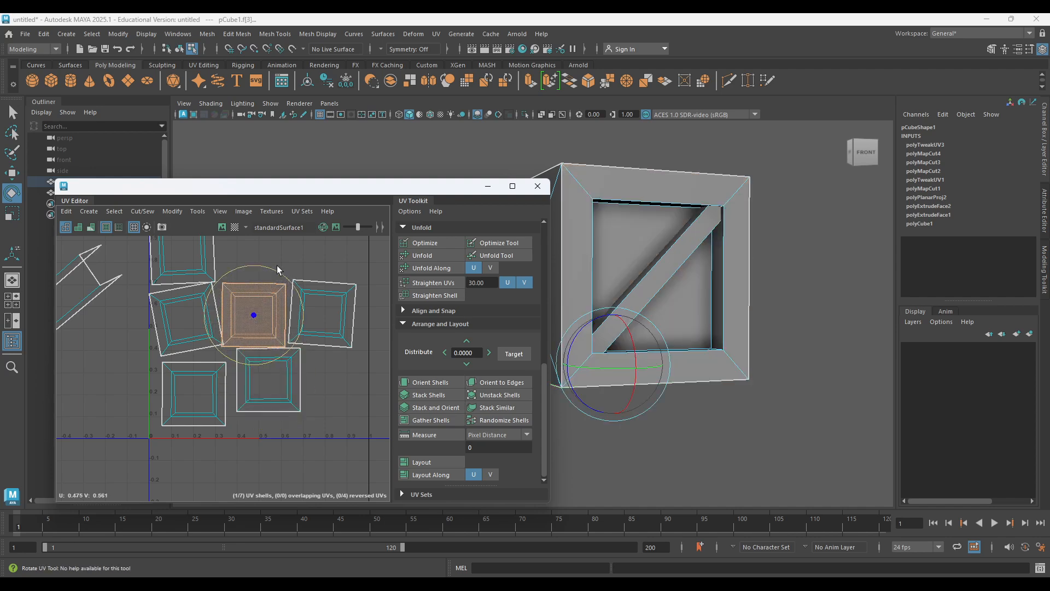
{"action": "middle_click_drag", "start_coordinate": [203, 310], "coordinate": [218, 344], "text": "alt"}
{"action": "left_click", "coordinate": [218, 343]}
{"action": "left_click_drag", "start_coordinate": [240, 310], "coordinate": [237, 317]}
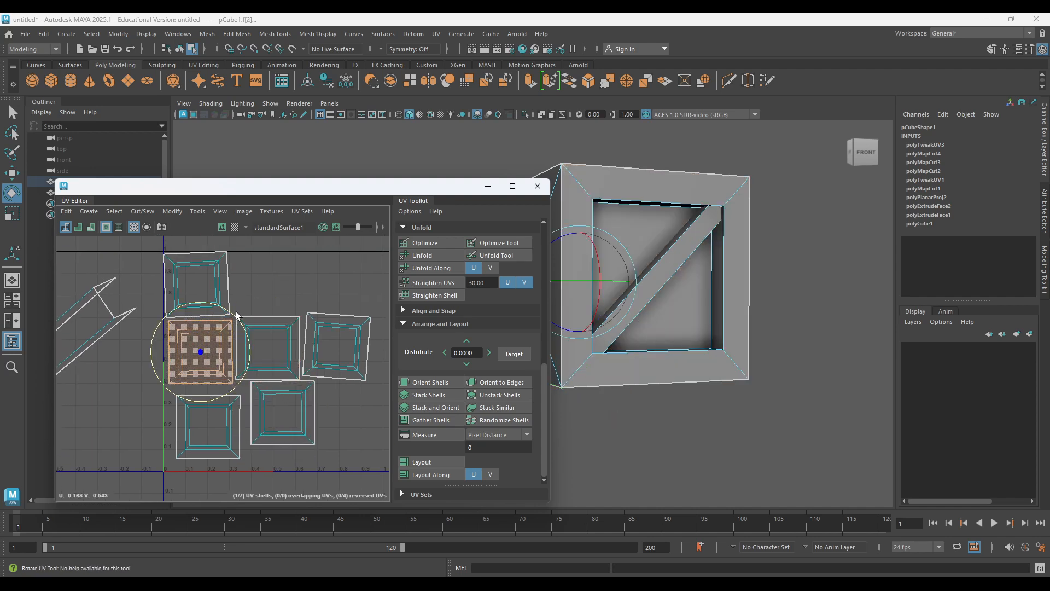
Select all the crate's UV shells and straighten their UVs in U and V with a 30-degree angle tolerance.
{"action": "left_click_drag", "start_coordinate": [183, 241], "coordinate": [348, 453]}
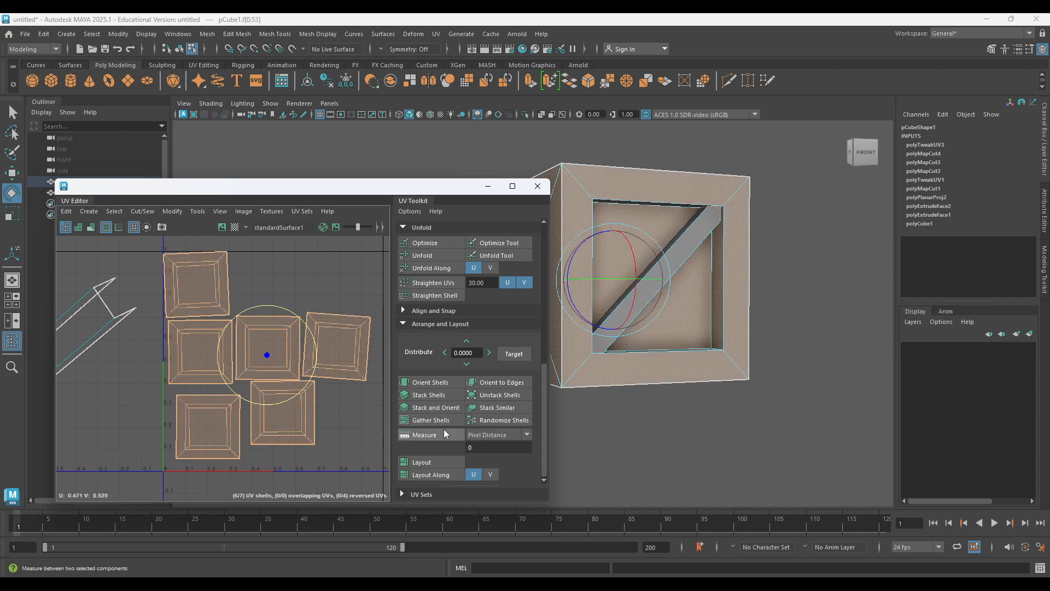
{"action": "scroll", "coordinate": [425, 385], "scroll_direction": "up", "scroll_amount": 2}
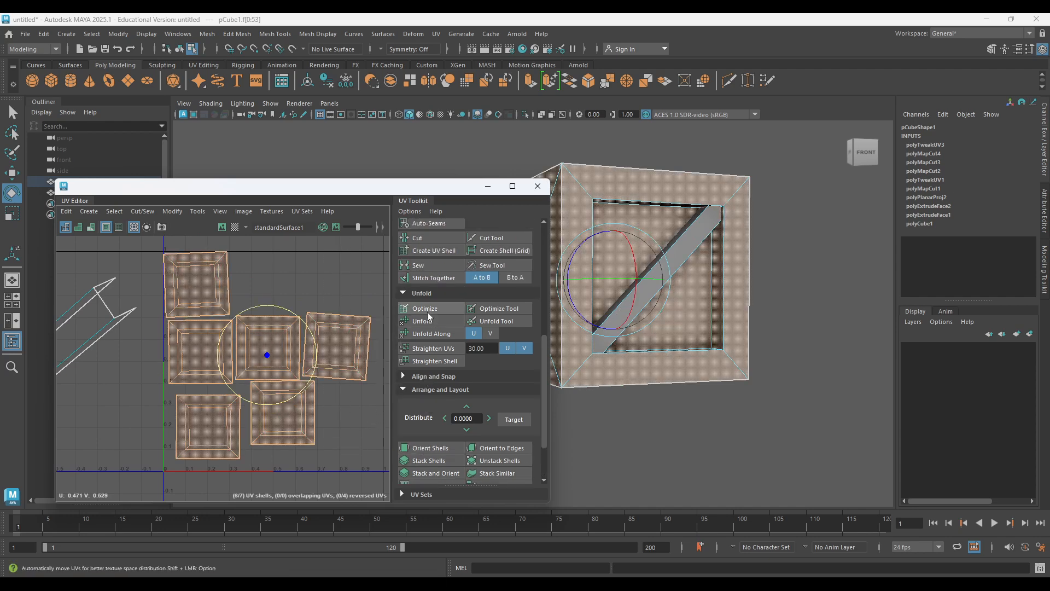
{"action": "left_click", "coordinate": [431, 347]}
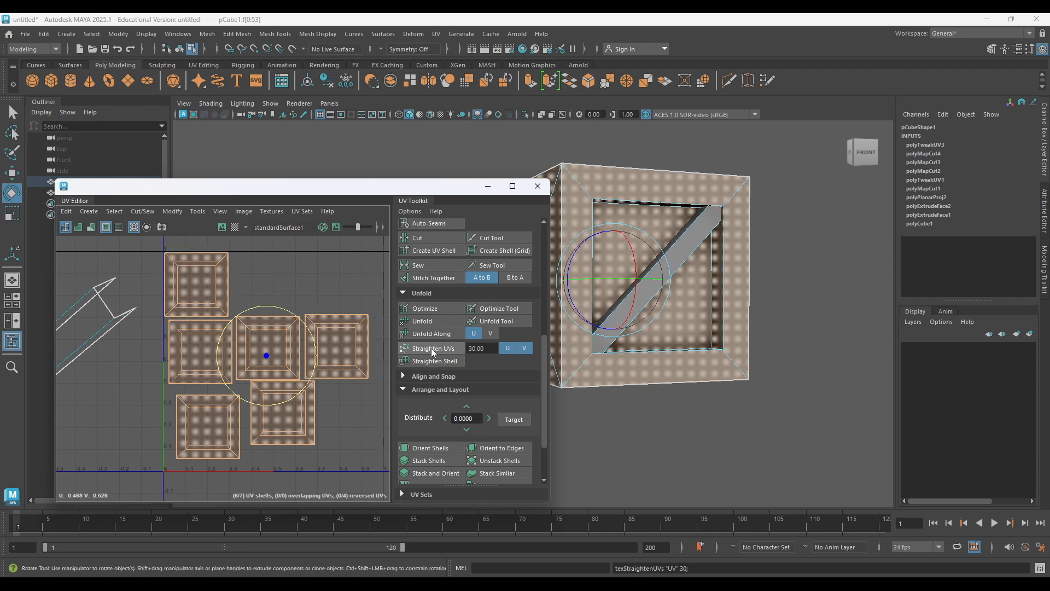
Unfold the straightened crate shells two more times and inspect their outlines.
{"action": "left_click", "coordinate": [426, 334]}
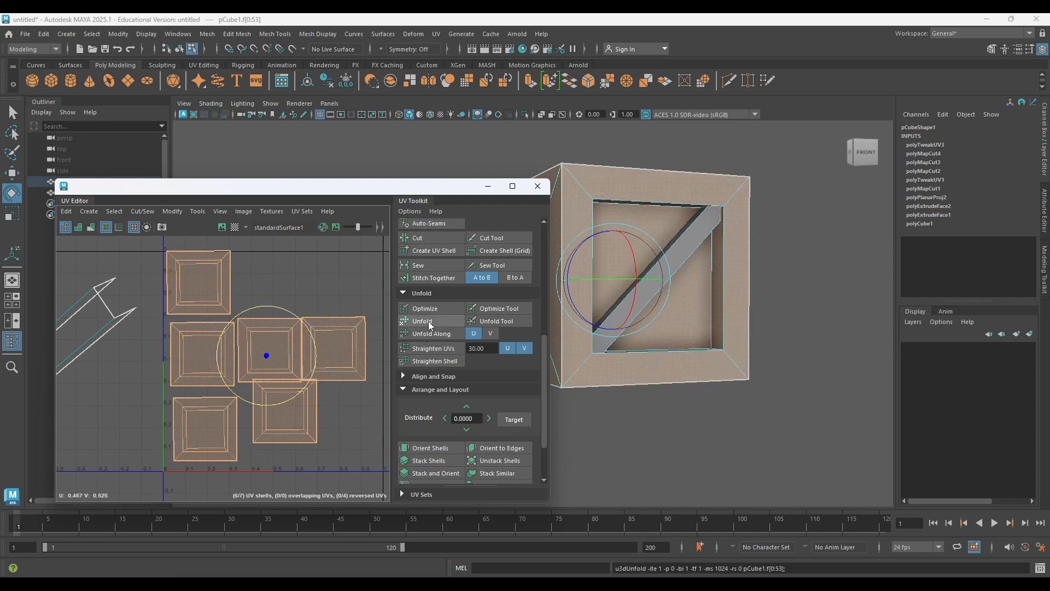
{"action": "left_click", "coordinate": [419, 322]}
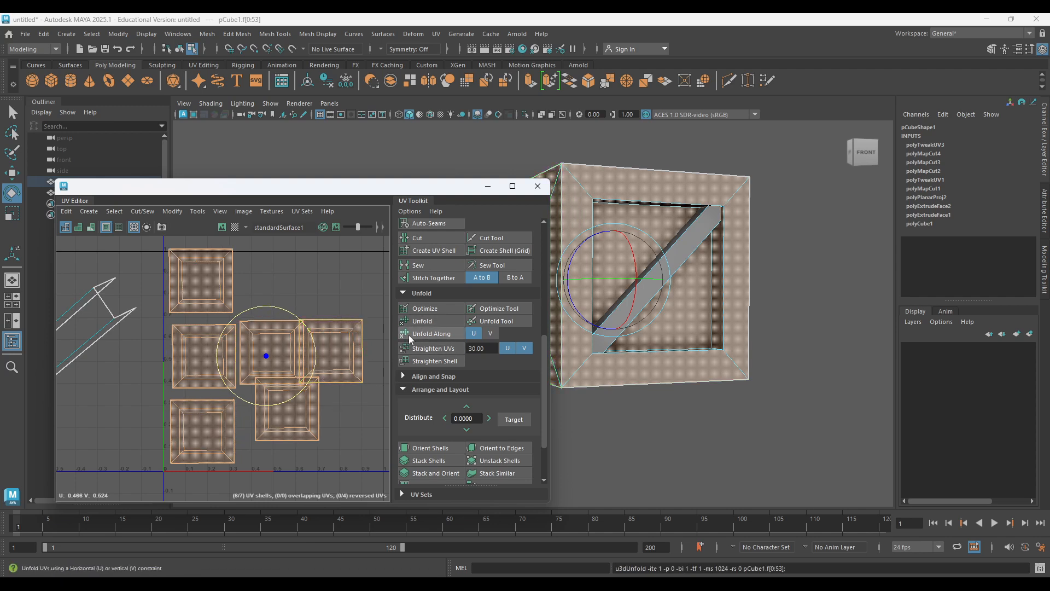
{"action": "scroll", "coordinate": [355, 356], "scroll_direction": "up", "scroll_amount": 5}
{"action": "scroll", "coordinate": [344, 361], "scroll_direction": "down", "scroll_amount": 4}
{"action": "middle_click_drag", "start_coordinate": [323, 321], "coordinate": [307, 299], "text": "alt"}
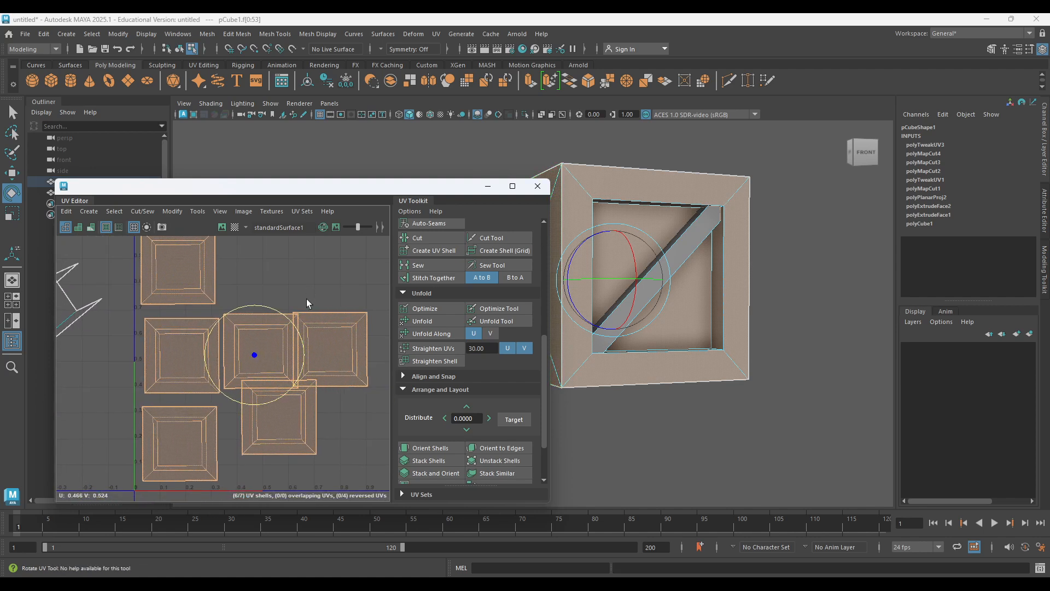
Straighten the six crate shells' UVs in U and V with a 30-degree tolerance and lay the shells out.
{"action": "left_click", "coordinate": [432, 348]}
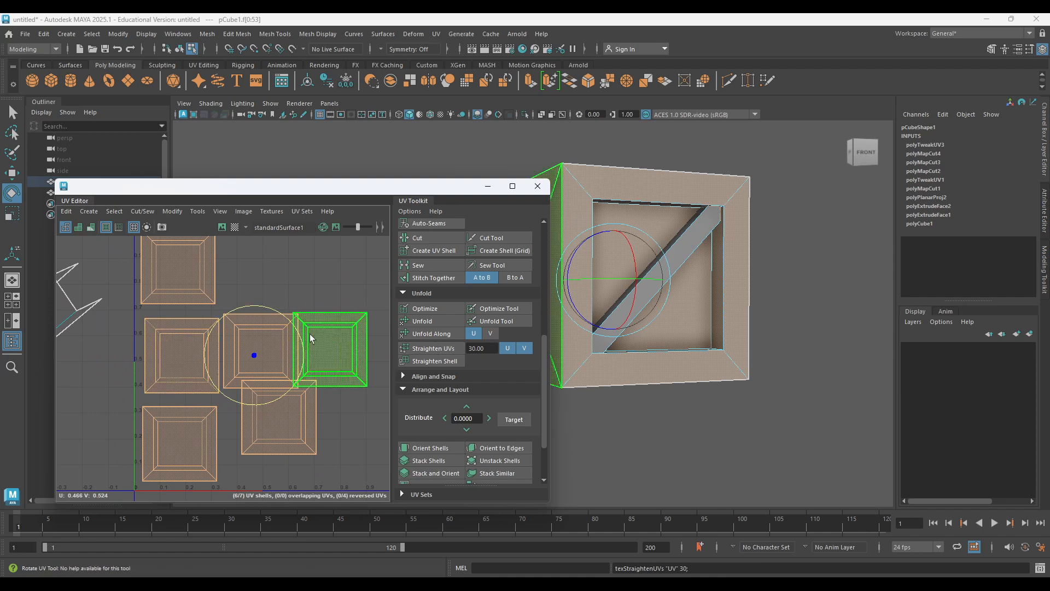
{"action": "left_click", "coordinate": [304, 295]}
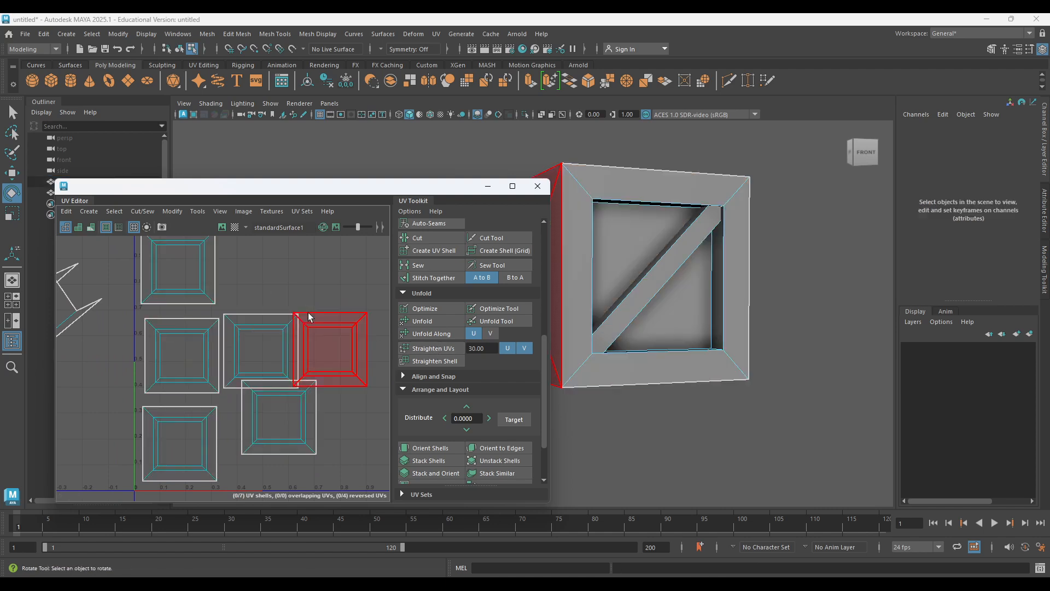
{"action": "left_click_drag", "start_coordinate": [129, 265], "coordinate": [328, 432]}
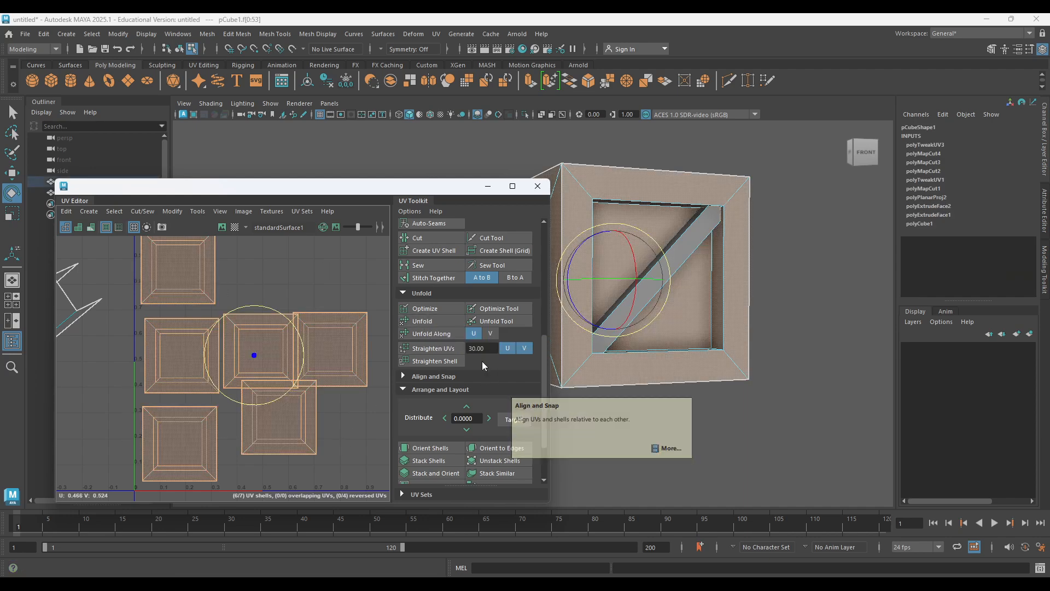
{"action": "scroll", "coordinate": [481, 360], "scroll_direction": "down", "scroll_amount": 3}
{"action": "left_click", "coordinate": [428, 464]}
{"action": "scroll", "coordinate": [346, 326], "scroll_direction": "down", "scroll_amount": 3}
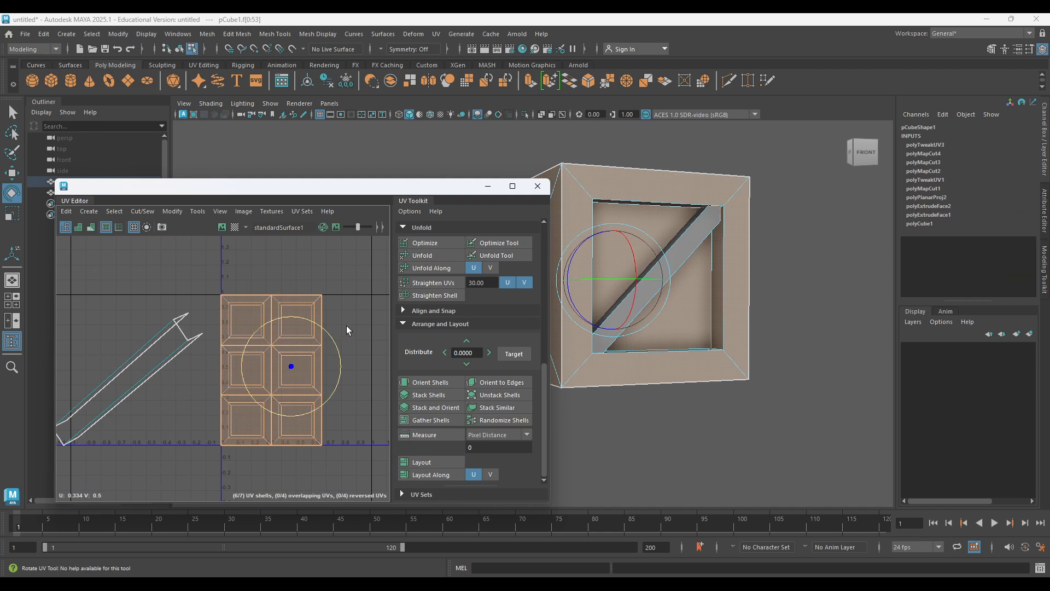
Display the checker map on the model and examine the pattern on the crate's side up close.
{"action": "left_click", "coordinate": [295, 295]}
{"action": "left_click_drag", "start_coordinate": [255, 389], "coordinate": [284, 421]}
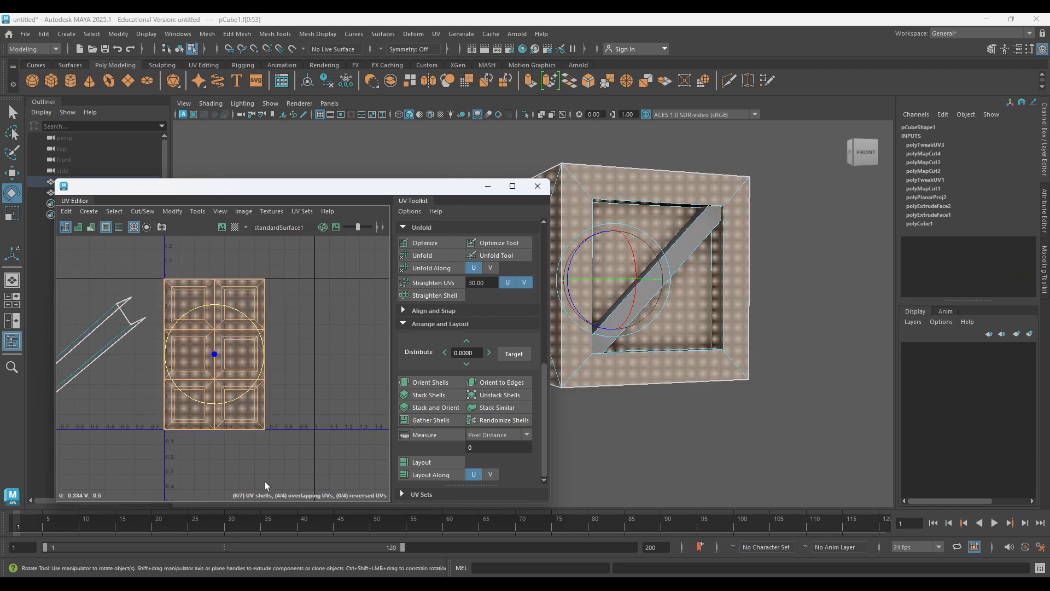
{"action": "left_click", "coordinate": [235, 226]}
{"action": "scroll", "coordinate": [591, 262], "scroll_direction": "down", "scroll_amount": 3}
{"action": "left_click_drag", "start_coordinate": [585, 261], "coordinate": [729, 280], "text": "alt"}
{"action": "scroll", "coordinate": [717, 280], "scroll_direction": "up", "scroll_amount": 4}
{"action": "scroll", "coordinate": [729, 281], "scroll_direction": "up", "scroll_amount": 3}
{"action": "middle_click_drag", "start_coordinate": [729, 282], "coordinate": [587, 282], "text": "alt"}
{"action": "scroll", "coordinate": [590, 285], "scroll_direction": "down", "scroll_amount": 2}
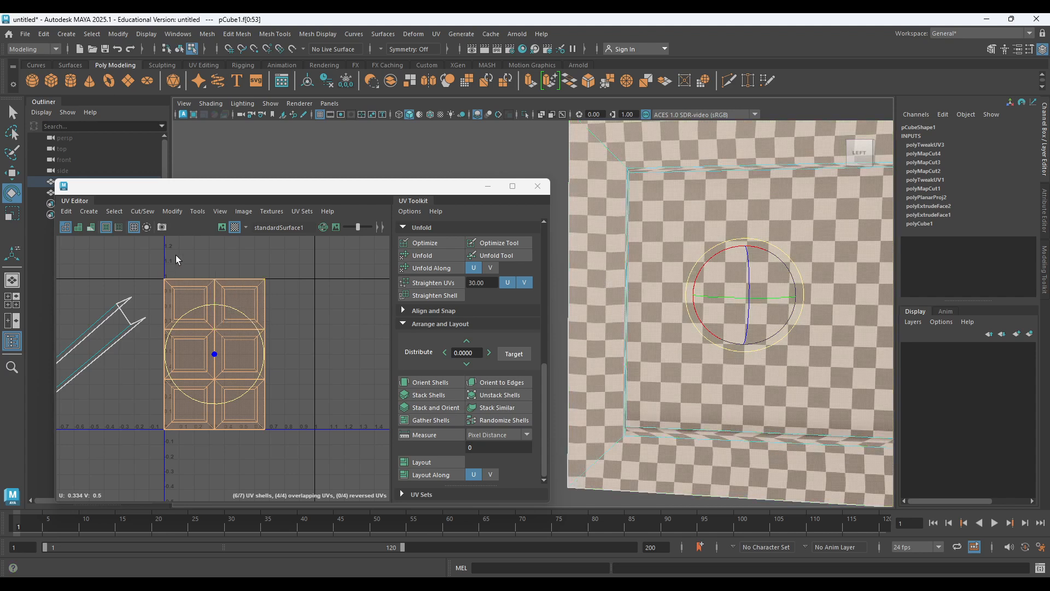
Try unfolding the laid-out crate shells once more and undo that unfold.
{"action": "scroll", "coordinate": [428, 352], "scroll_direction": "up", "scroll_amount": 3}
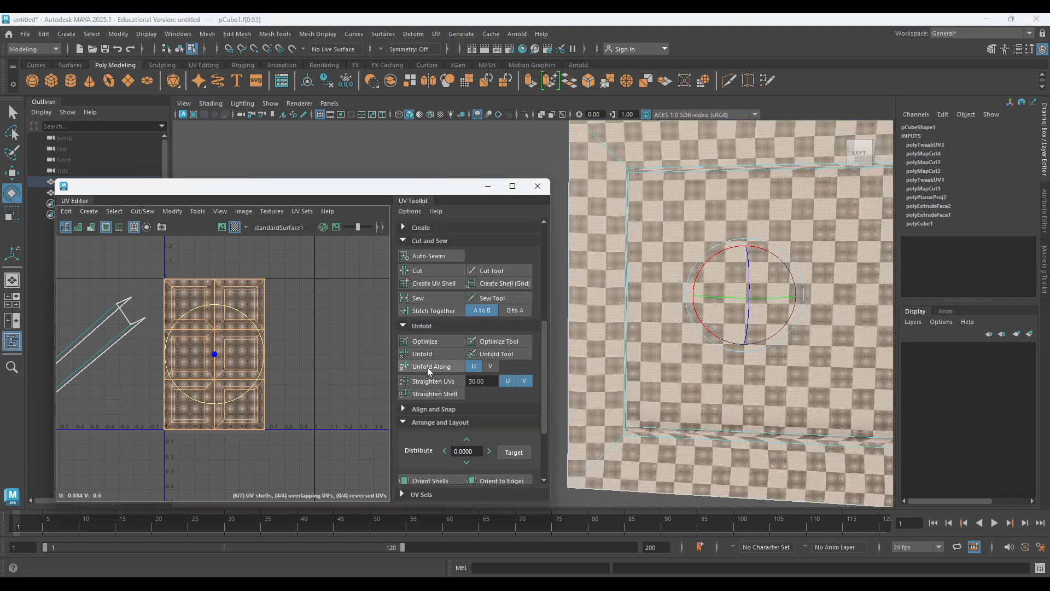
{"action": "left_click", "coordinate": [428, 355]}
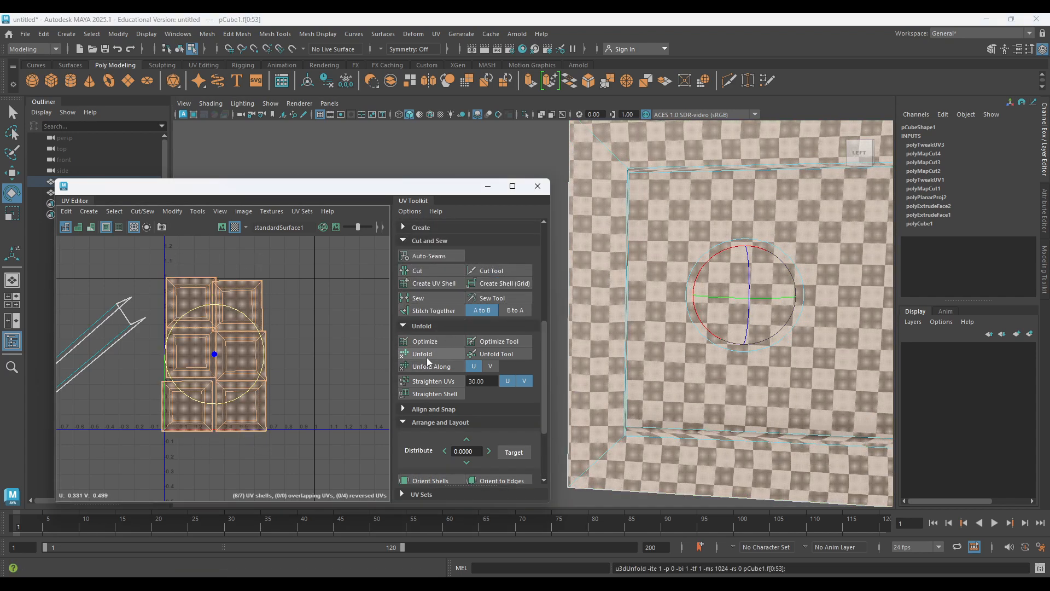
{"action": "key", "text": "ctrl+z"}
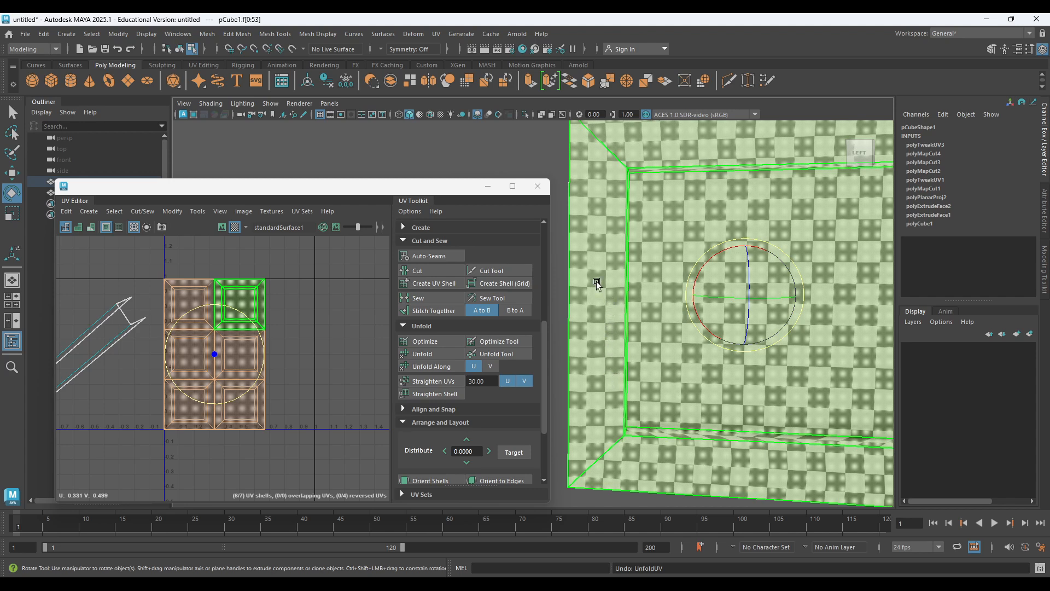
Deselect the crate shells and examine the checker pattern across the crate's side face and the UV layout.
{"action": "left_click", "coordinate": [491, 151]}
{"action": "scroll", "coordinate": [619, 225], "scroll_direction": "down", "scroll_amount": 4}
{"action": "left_click_drag", "start_coordinate": [621, 225], "coordinate": [730, 237], "text": "alt"}
{"action": "middle_click_drag", "start_coordinate": [730, 237], "coordinate": [783, 250], "text": "alt"}
{"action": "left_click_drag", "start_coordinate": [783, 249], "coordinate": [716, 259], "text": "alt"}
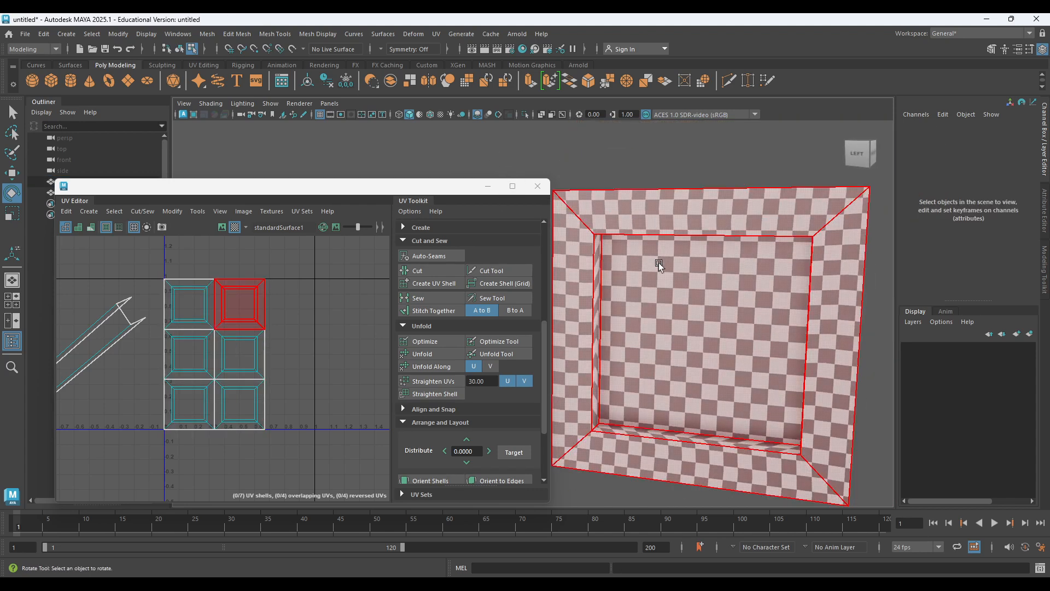
{"action": "scroll", "coordinate": [213, 296], "scroll_direction": "down", "scroll_amount": 1}
{"action": "middle_click_drag", "start_coordinate": [212, 293], "coordinate": [244, 279], "text": "alt"}
{"action": "left_click_drag", "start_coordinate": [206, 242], "coordinate": [300, 397]}
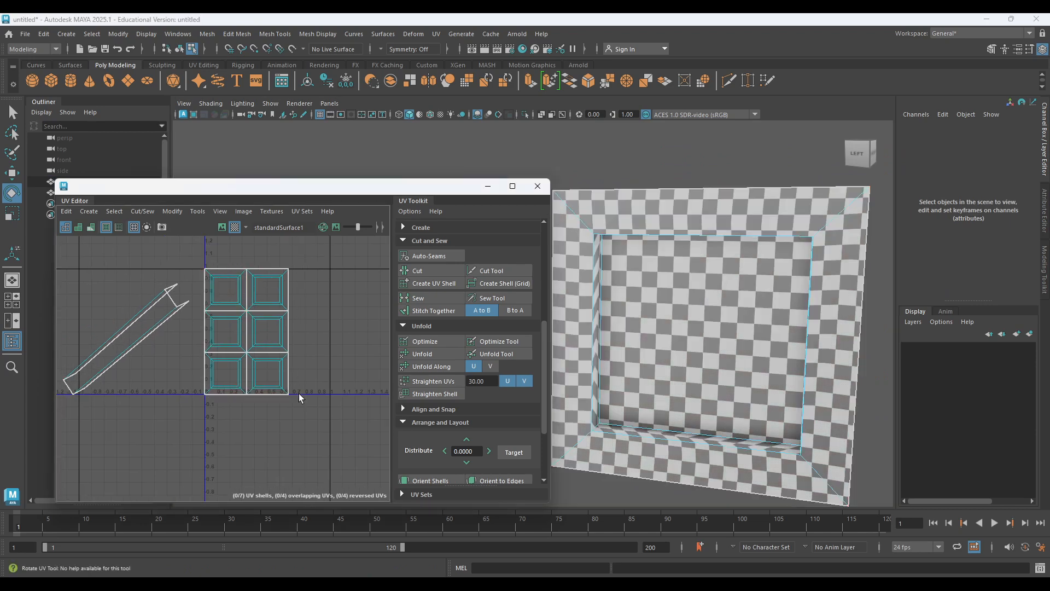
Unfold the diagonal bar's UV shell and rotate it upright.
{"action": "left_click", "coordinate": [128, 326]}
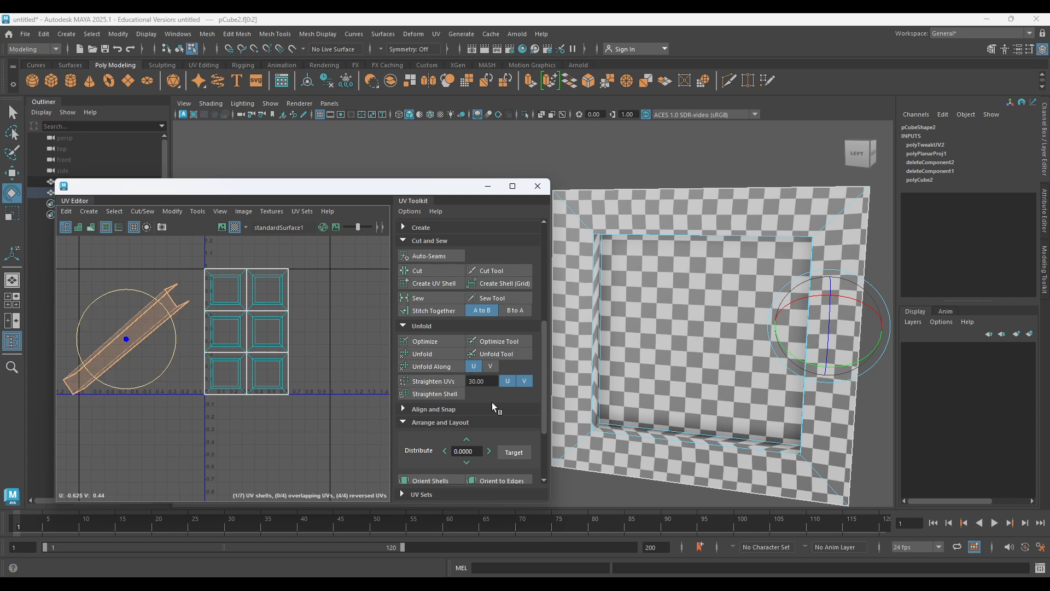
{"action": "left_click", "coordinate": [426, 355]}
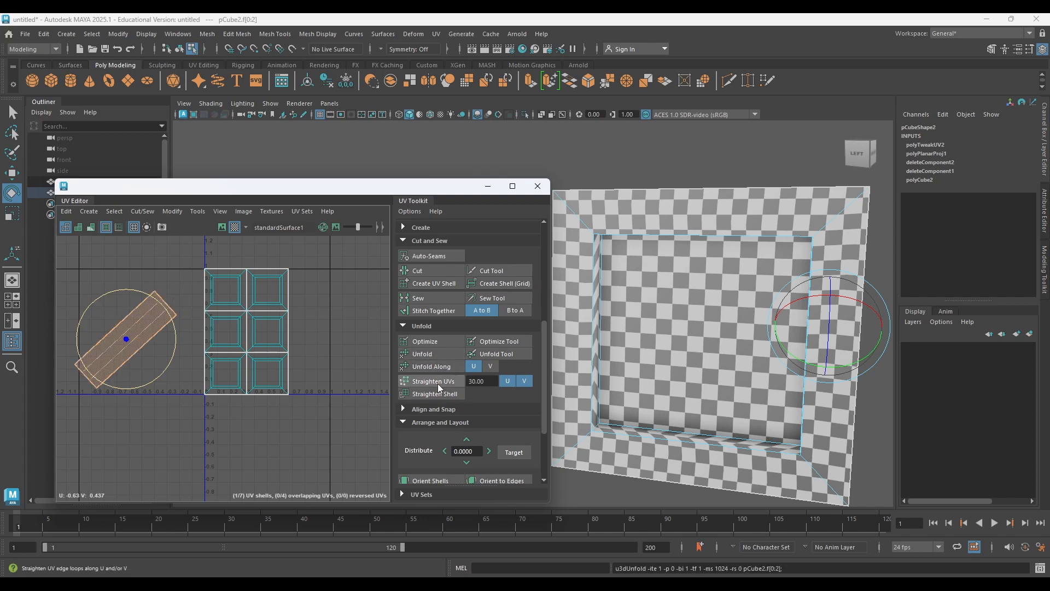
{"action": "left_click_drag", "start_coordinate": [163, 302], "coordinate": [129, 287]}
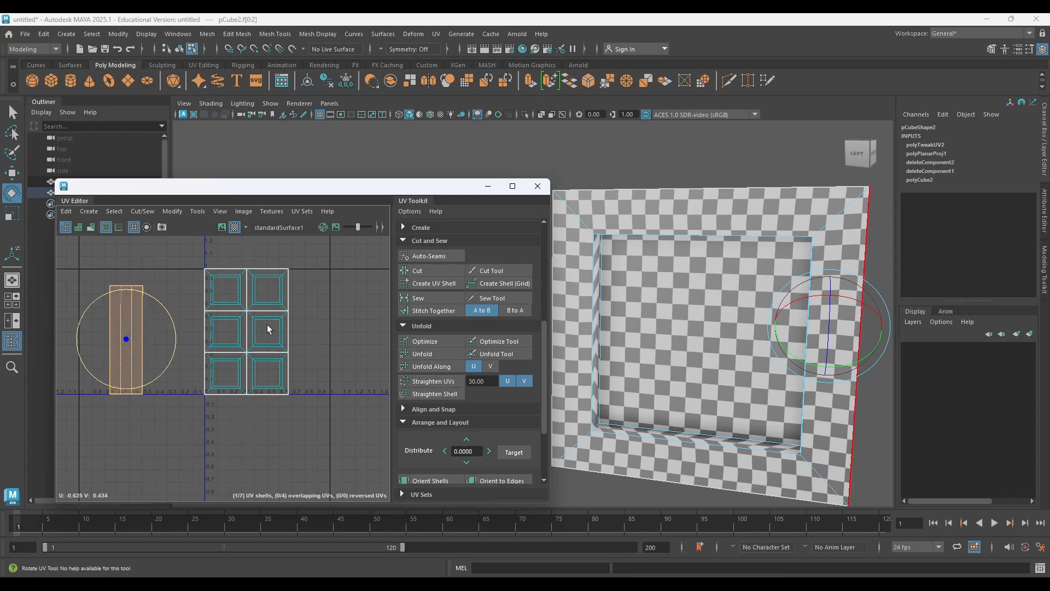
Straighten the bar shell's UVs in U and V at 30 degrees, with another unfold before the final straightening.
{"action": "left_click", "coordinate": [426, 381]}
{"action": "left_click", "coordinate": [423, 354]}
{"action": "left_click", "coordinate": [425, 384]}
Lay out the bar's shell and move it along U into the free strip beside the six crate shells.
{"action": "scroll", "coordinate": [426, 454], "scroll_direction": "down", "scroll_amount": 3}
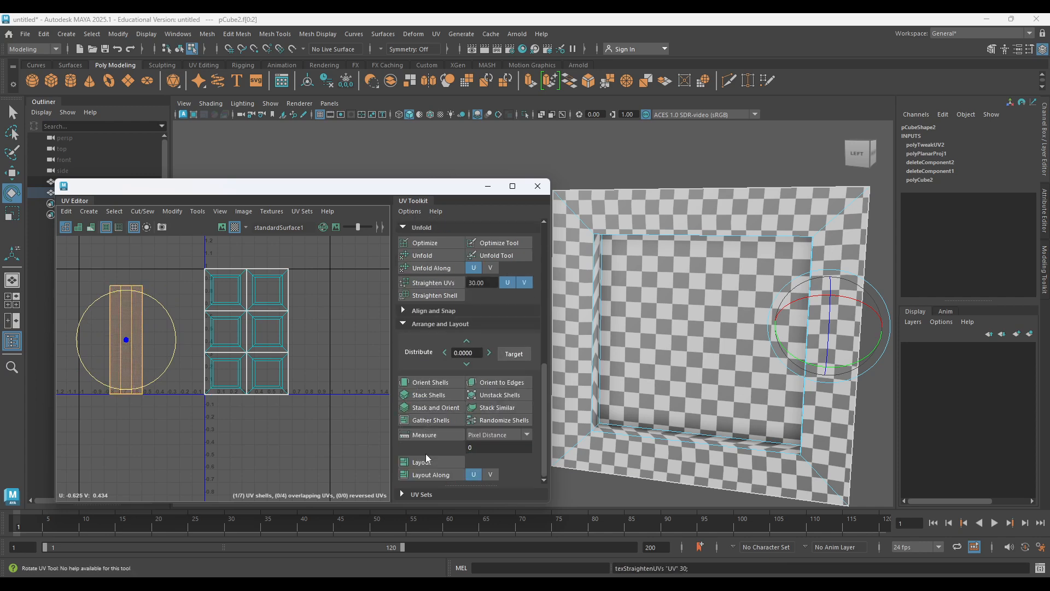
{"action": "left_click", "coordinate": [422, 462]}
{"action": "key", "text": "w"}
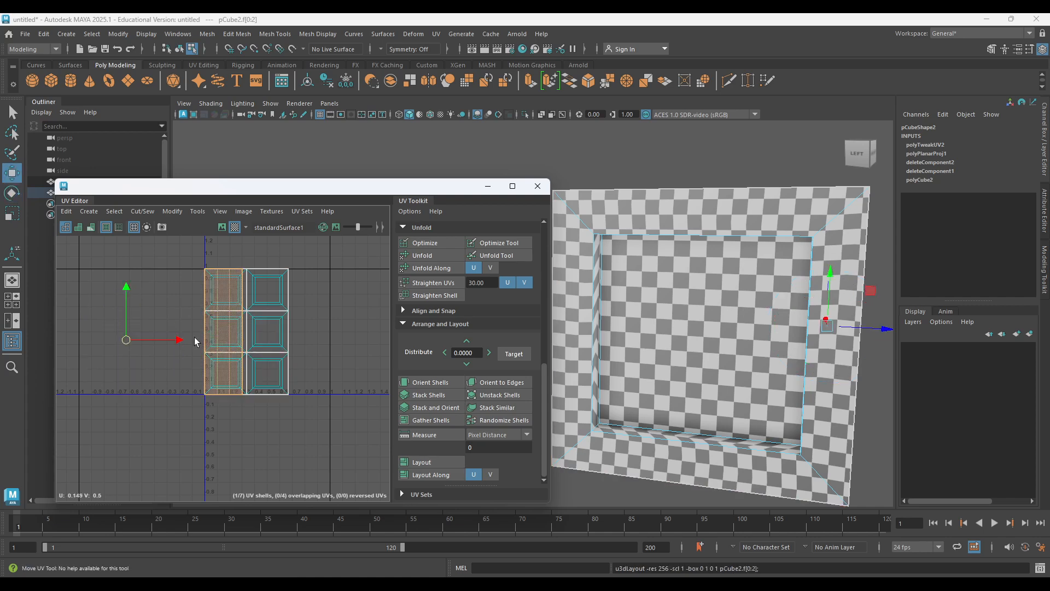
{"action": "left_click_drag", "start_coordinate": [180, 342], "coordinate": [265, 352]}
{"action": "scroll", "coordinate": [345, 355], "scroll_direction": "up", "scroll_amount": 5}
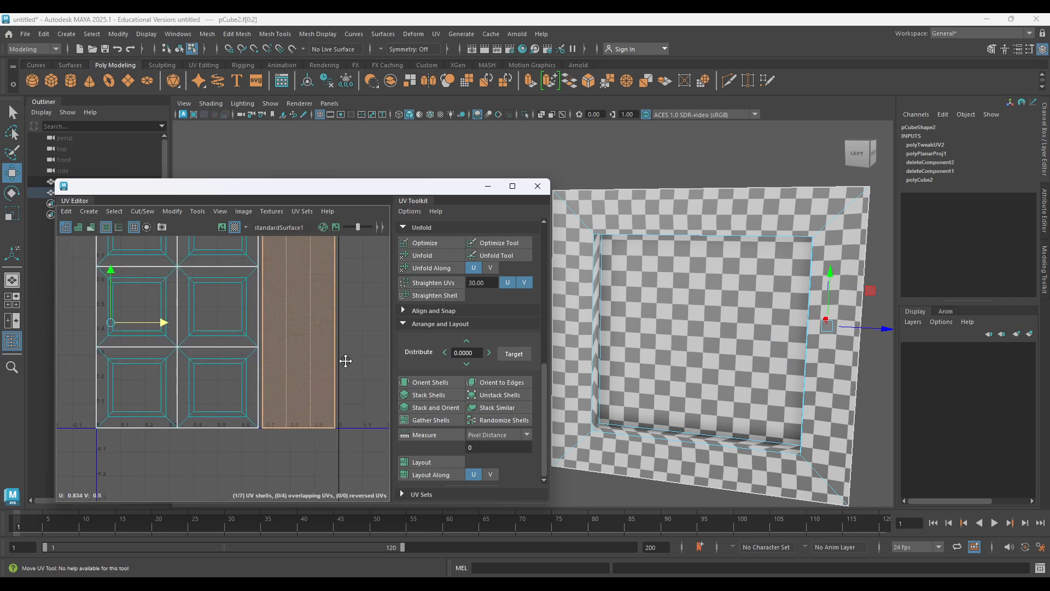
{"action": "scroll", "coordinate": [336, 371], "scroll_direction": "down", "scroll_amount": 3}
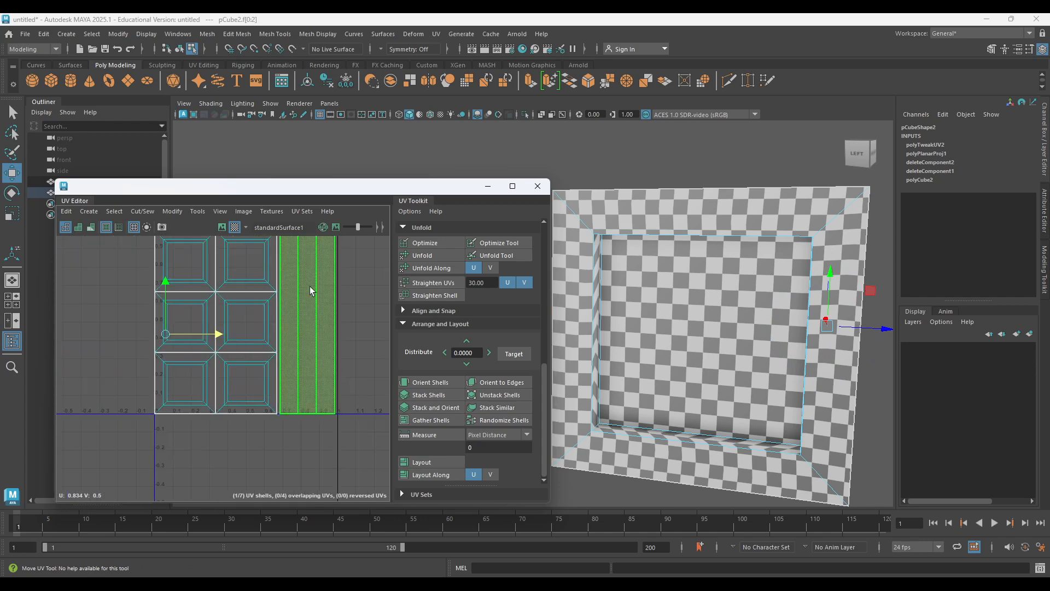
{"action": "scroll", "coordinate": [350, 287], "scroll_direction": "down", "scroll_amount": 3}
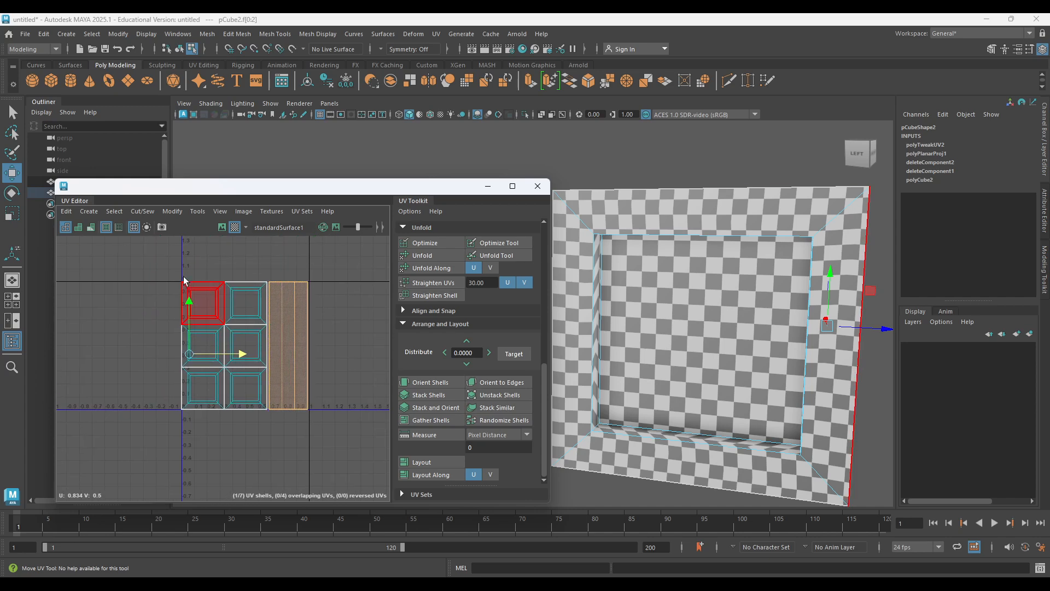
Select all seven UV shells and check how they fill the 0 to 1 UV square.
{"action": "left_click_drag", "start_coordinate": [161, 261], "coordinate": [330, 428]}
{"action": "left_click", "coordinate": [299, 285]}
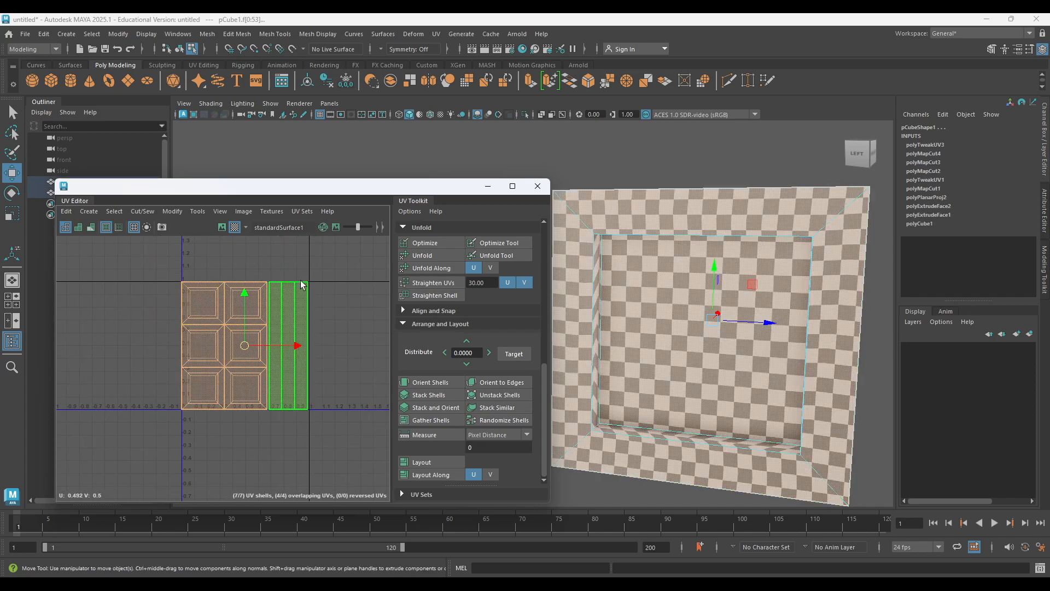
{"action": "left_click", "coordinate": [191, 402]}
{"action": "left_click", "coordinate": [203, 344]}
{"action": "left_click", "coordinate": [218, 264]}
{"action": "scroll", "coordinate": [219, 264], "scroll_direction": "down", "scroll_amount": 1}
{"action": "middle_click_drag", "start_coordinate": [264, 257], "coordinate": [244, 309], "text": "alt"}
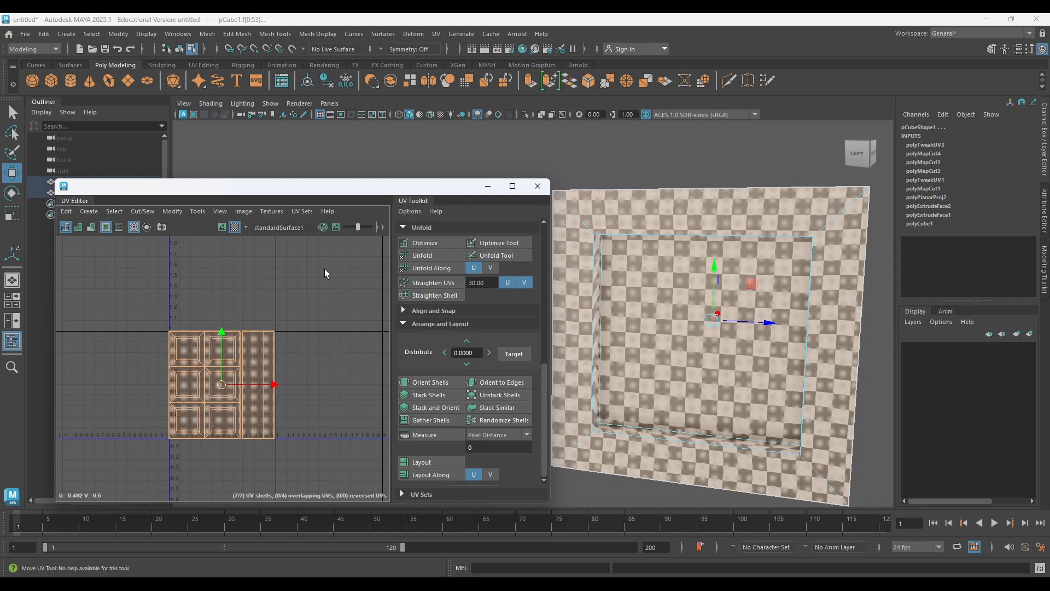
{"action": "left_click", "coordinate": [187, 420]}
{"action": "left_click", "coordinate": [140, 330]}
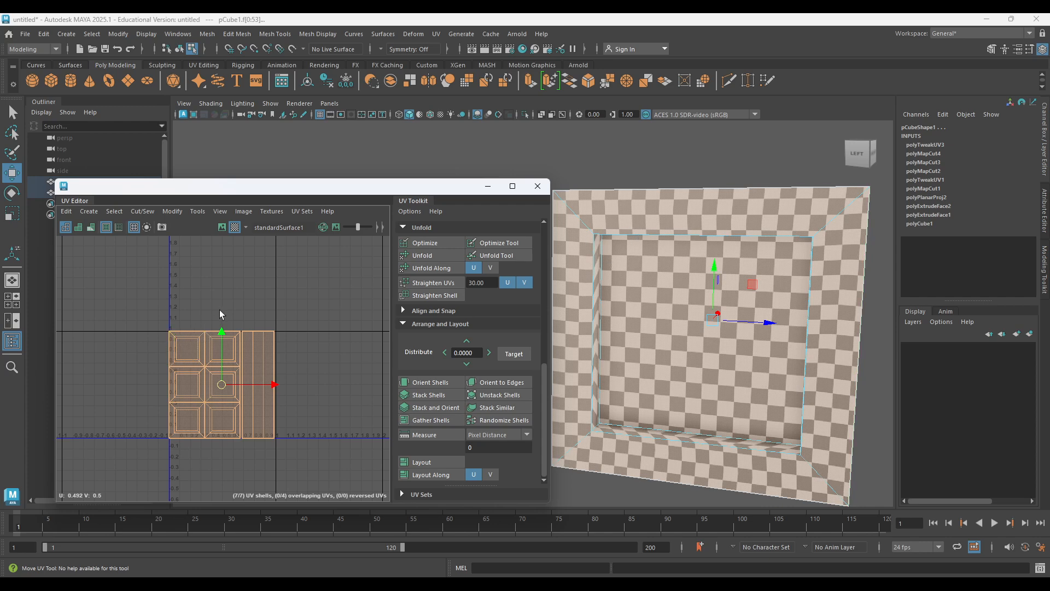
Try enlarging all the selected UV shells uniformly and undo the scaling.
{"action": "key", "text": "r"}
{"action": "left_click_drag", "start_coordinate": [221, 383], "coordinate": [448, 205]}
{"action": "scroll", "coordinate": [302, 311], "scroll_direction": "down", "scroll_amount": 3}
{"action": "middle_click_drag", "start_coordinate": [344, 313], "coordinate": [310, 323], "text": "alt"}
{"action": "key", "text": "ctrl+z"}
{"action": "scroll", "coordinate": [243, 335], "scroll_direction": "up", "scroll_amount": 5}
{"action": "middle_click_drag", "start_coordinate": [303, 283], "coordinate": [304, 288], "text": "alt"}
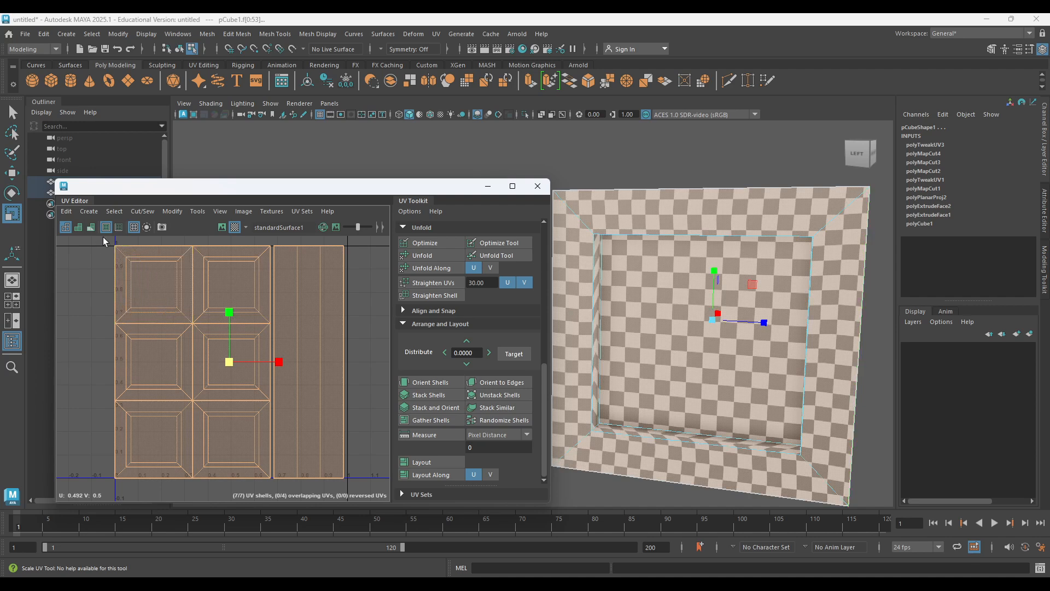
Close the UV Editor, select the diagonal bar with the Rotate tool and examine the crate from several sides.
{"action": "left_click", "coordinate": [537, 187]}
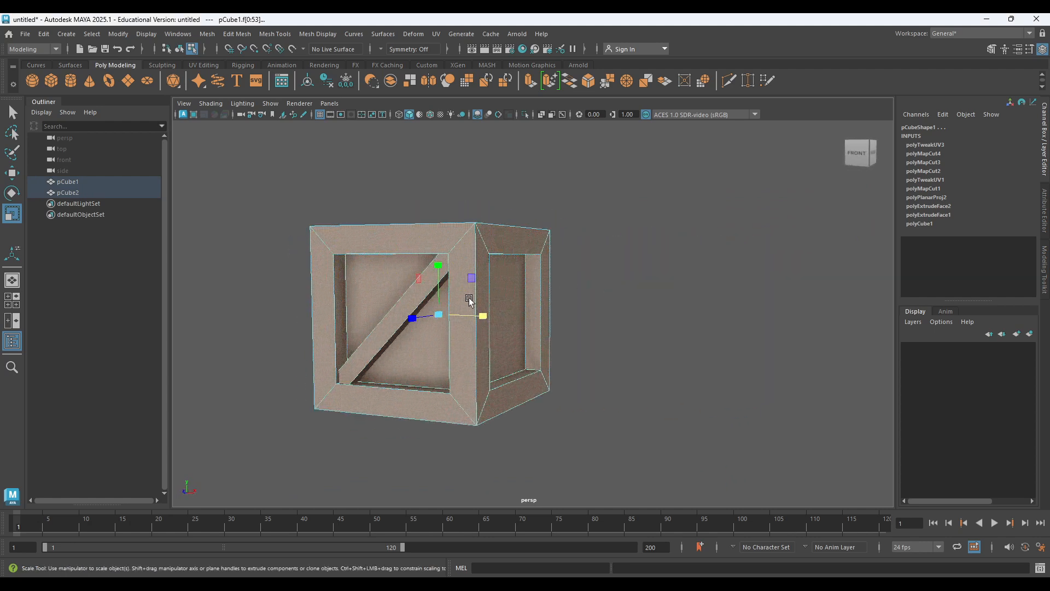
{"action": "left_click_drag", "start_coordinate": [520, 302], "coordinate": [504, 317], "text": "alt"}
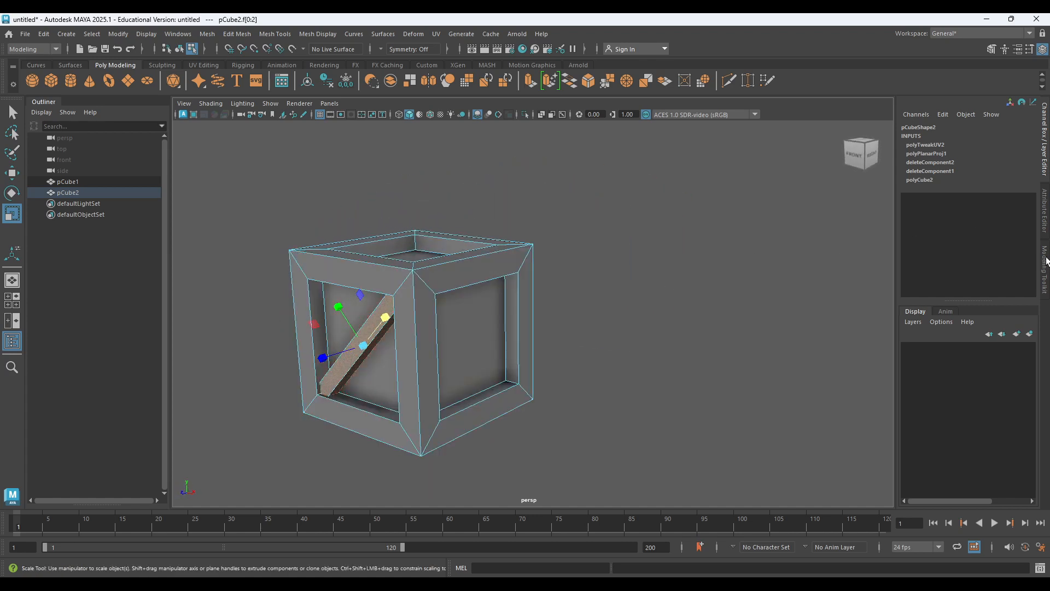
{"action": "middle_click_drag", "start_coordinate": [454, 298], "coordinate": [534, 274], "text": "alt"}
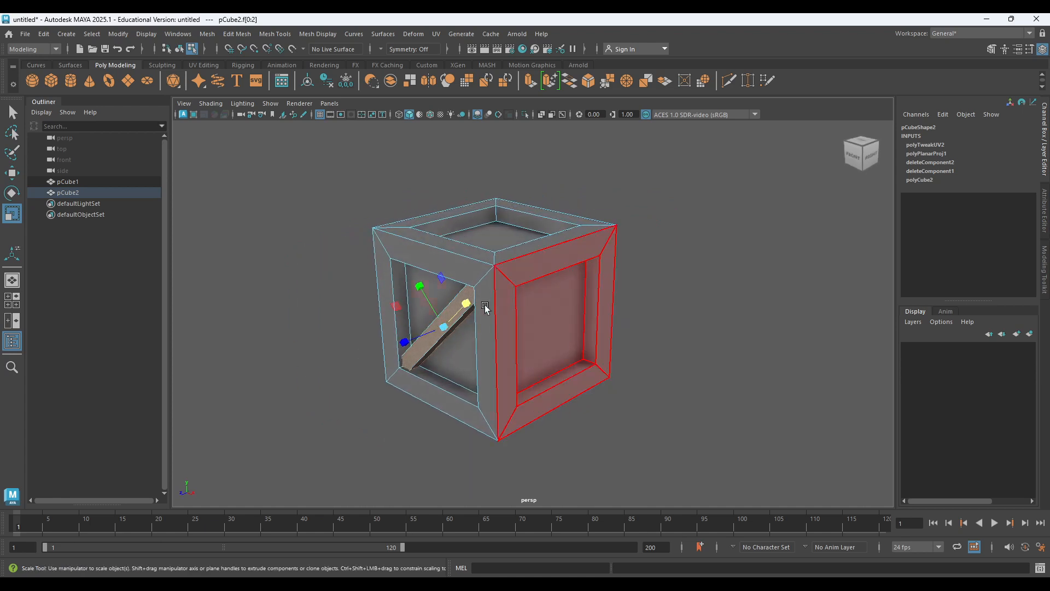
{"action": "key", "text": "e"}
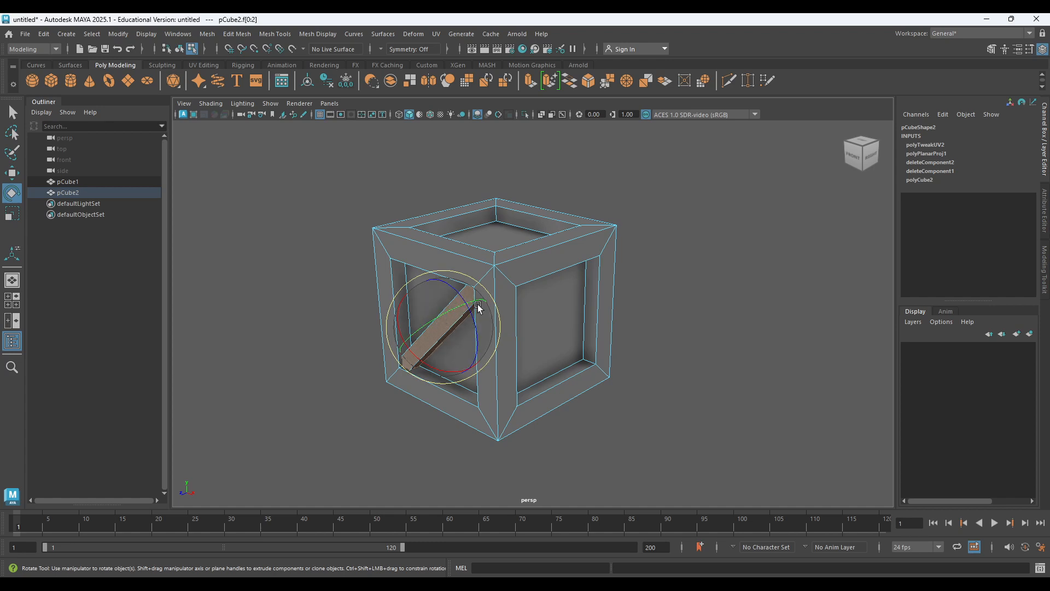
{"action": "left_click_drag", "start_coordinate": [564, 289], "coordinate": [535, 297], "text": "alt"}
{"action": "middle_click_drag", "start_coordinate": [535, 297], "coordinate": [602, 291], "text": "alt"}
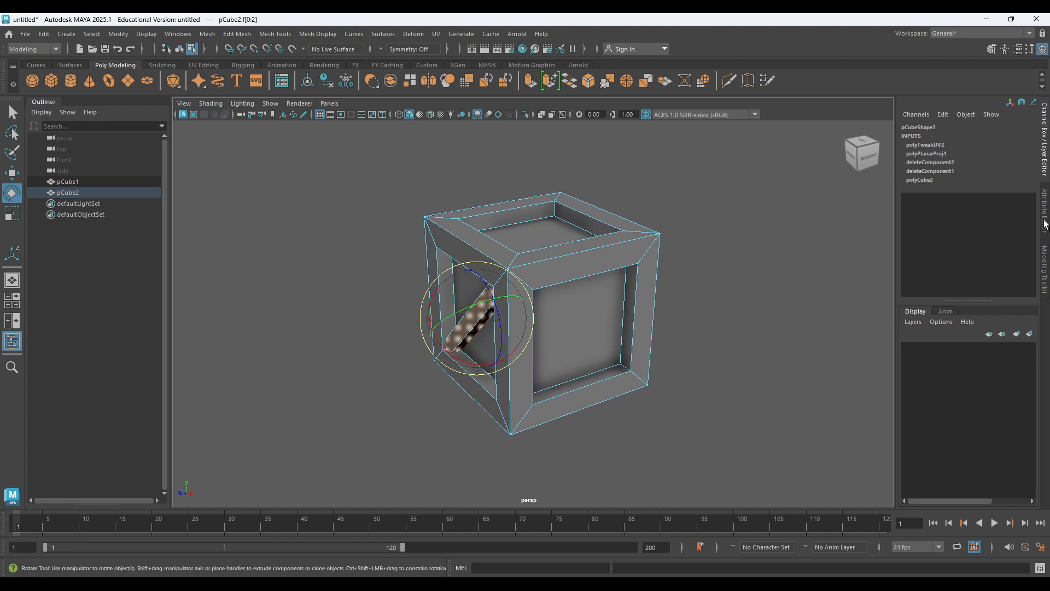
{"action": "left_click_drag", "start_coordinate": [553, 286], "coordinate": [591, 302], "text": "alt"}
{"action": "scroll", "coordinate": [549, 310], "scroll_direction": "up", "scroll_amount": 4}
{"action": "left_click_drag", "start_coordinate": [518, 326], "coordinate": [430, 347], "text": "alt"}
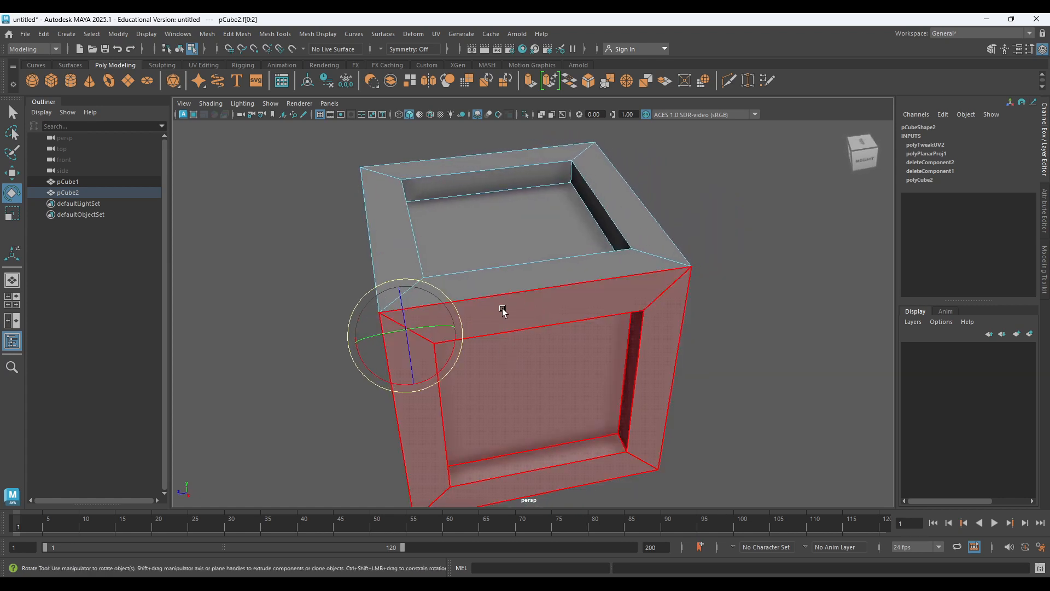
{"action": "left_click_drag", "start_coordinate": [462, 309], "coordinate": [558, 292], "text": "alt"}
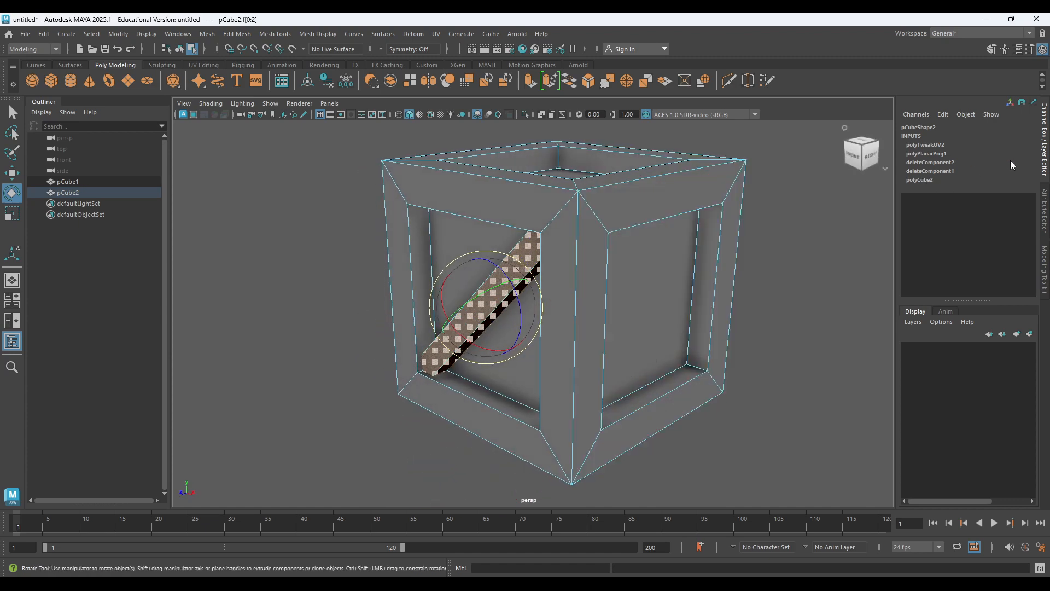
Select the diagonal bar as a whole object and set its World Rotate Pivot Z to 0 in its transform attributes.
{"action": "left_click", "coordinate": [1045, 208]}
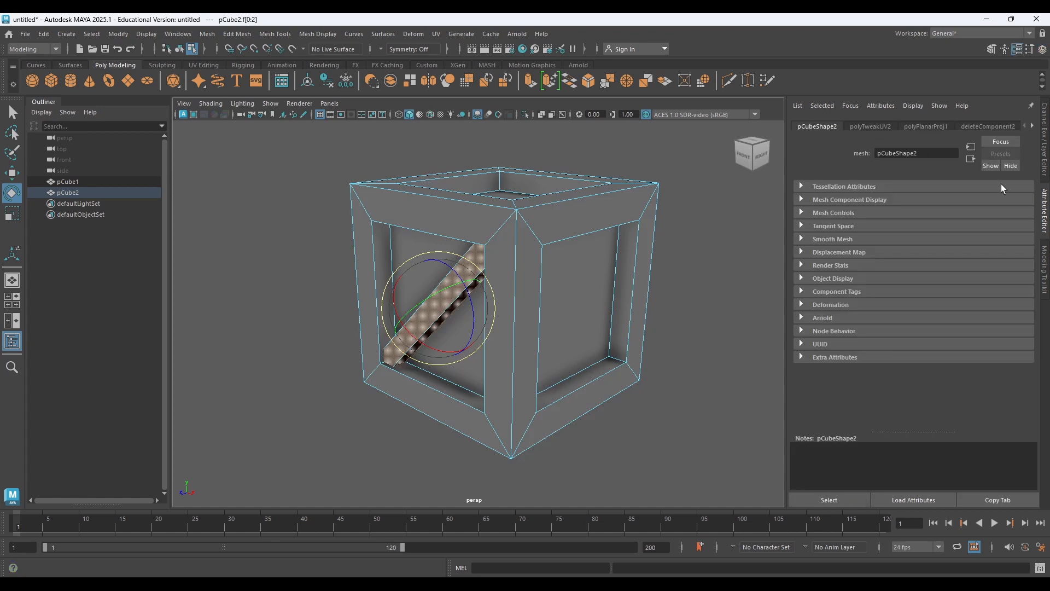
{"action": "right_click_drag", "start_coordinate": [478, 257], "coordinate": [511, 245]}
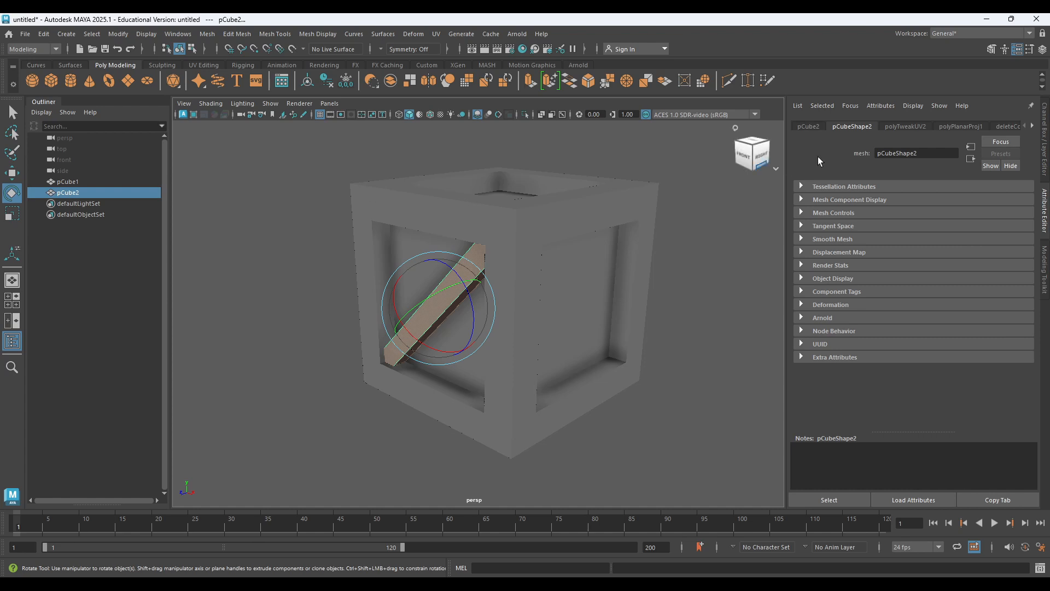
{"action": "left_click", "coordinate": [809, 127]}
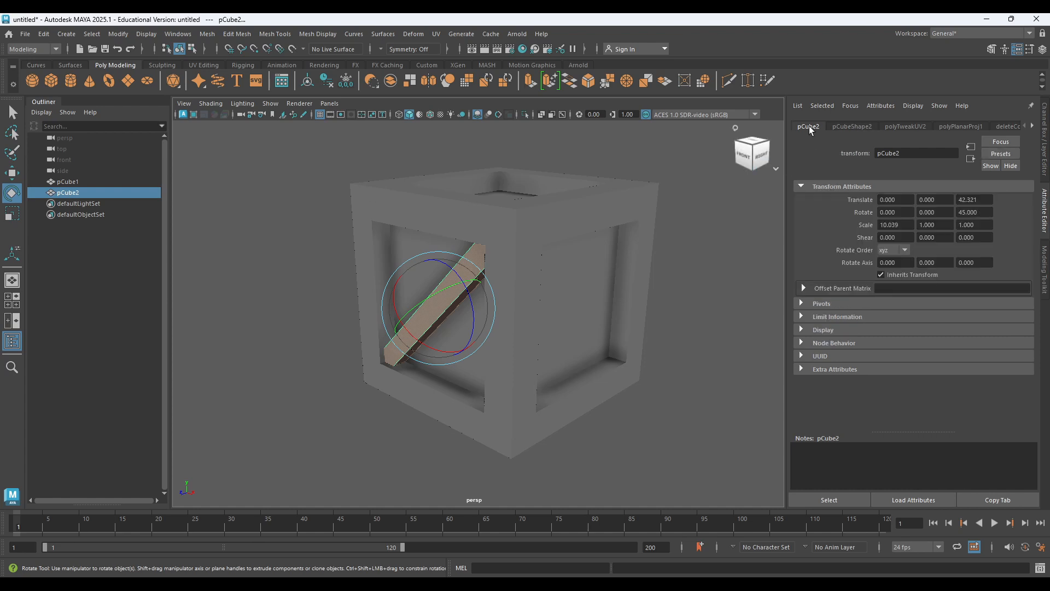
{"action": "left_click", "coordinate": [801, 304]}
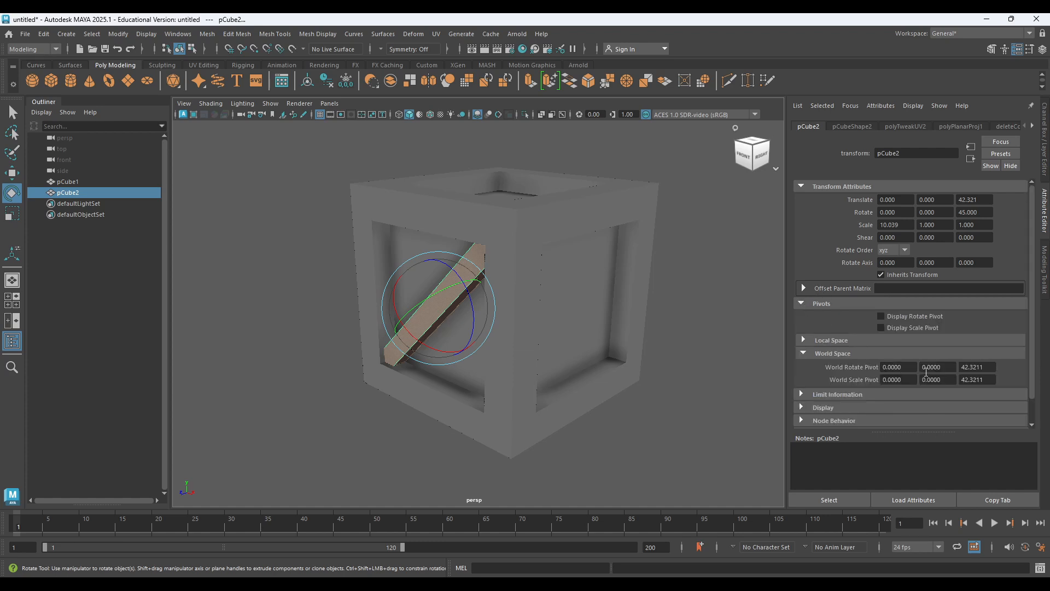
{"action": "left_click", "coordinate": [985, 366]}
{"action": "type", "text": "0"}
{"action": "key", "text": "Return"}
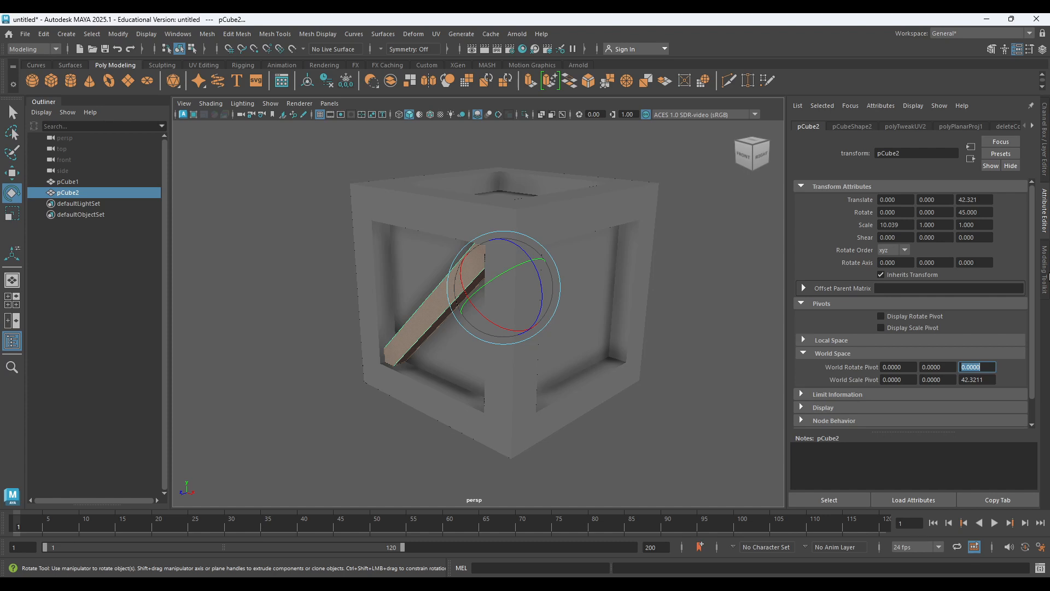
Set the Rotate tool's axis orientation to World for the diagonal bar.
{"action": "left_click", "coordinate": [1046, 273]}
{"action": "scroll", "coordinate": [908, 334], "scroll_direction": "down", "scroll_amount": 2}
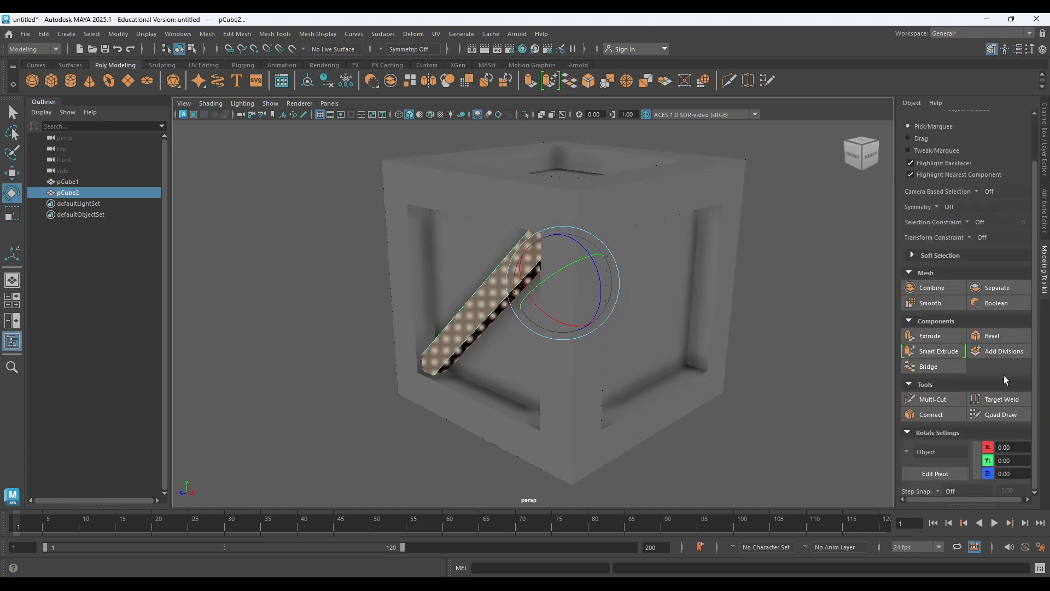
{"action": "left_click", "coordinate": [906, 453]}
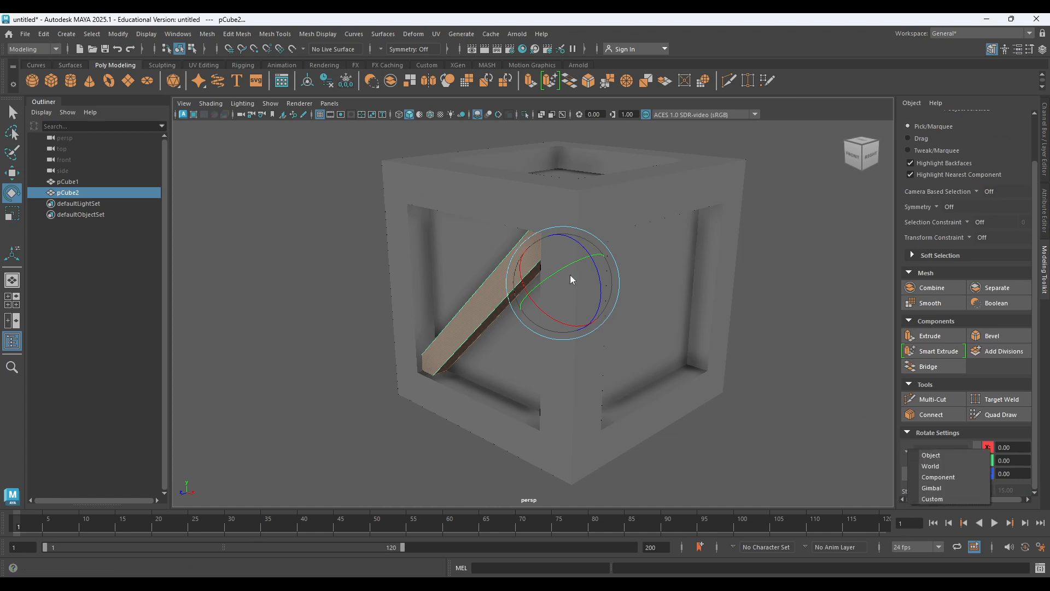
{"action": "left_click", "coordinate": [451, 317]}
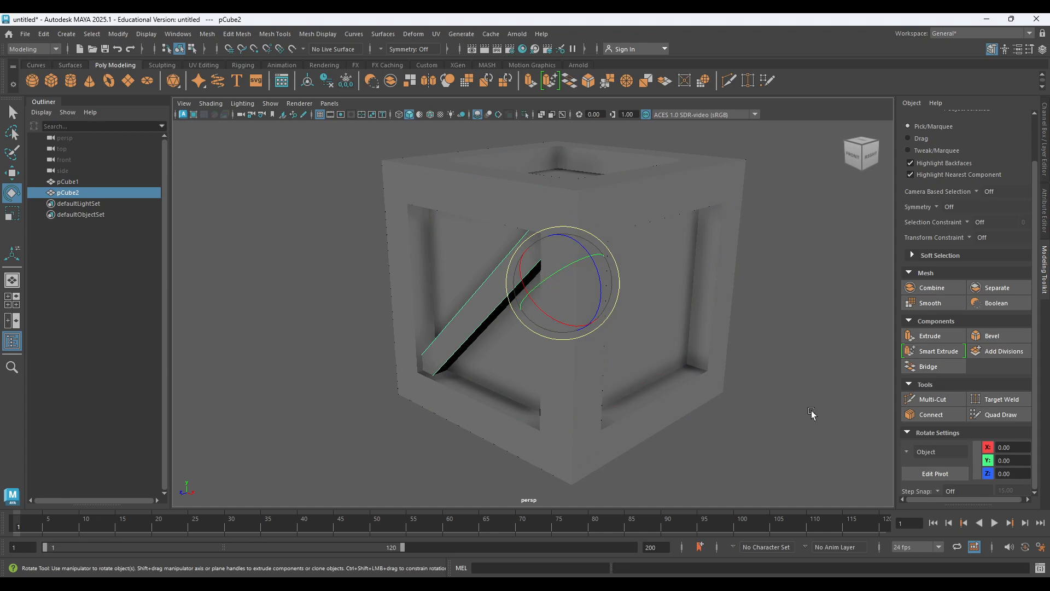
{"action": "left_click", "coordinate": [925, 451]}
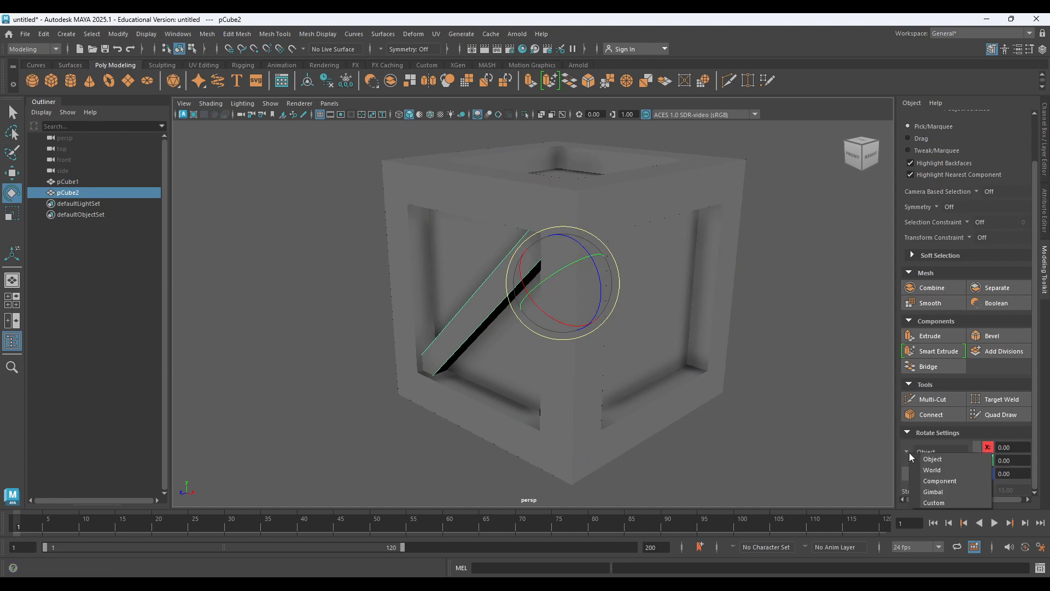
{"action": "left_click", "coordinate": [930, 472]}
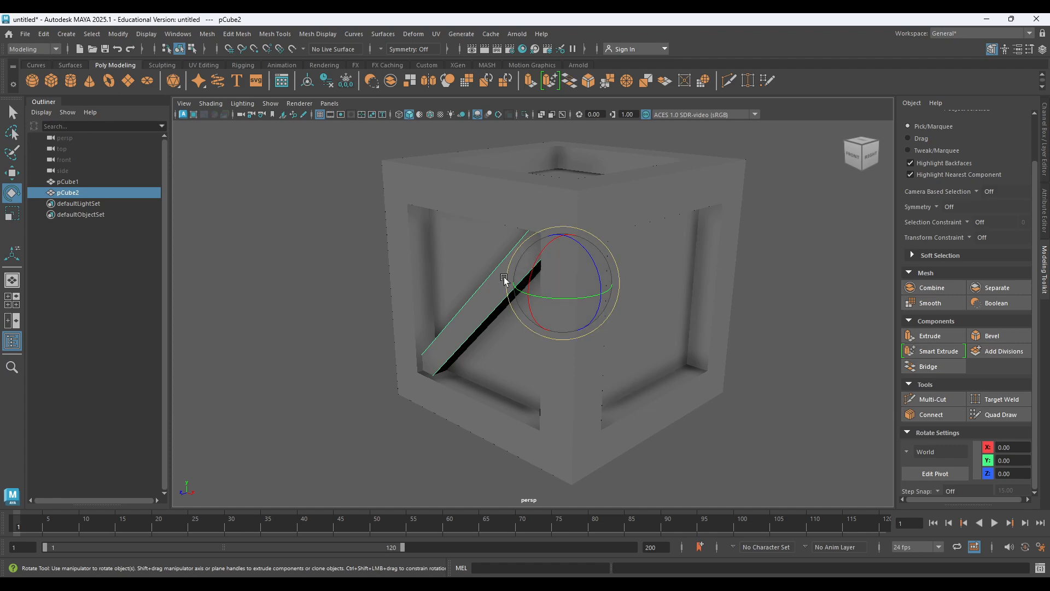
Try cloning the diagonal bar by rotating it freely about the world Y axis, and undo the rotation.
{"action": "left_click_drag", "start_coordinate": [651, 295], "coordinate": [626, 295], "text": "alt"}
{"action": "key", "text": "w"}
{"action": "key", "text": "e"}
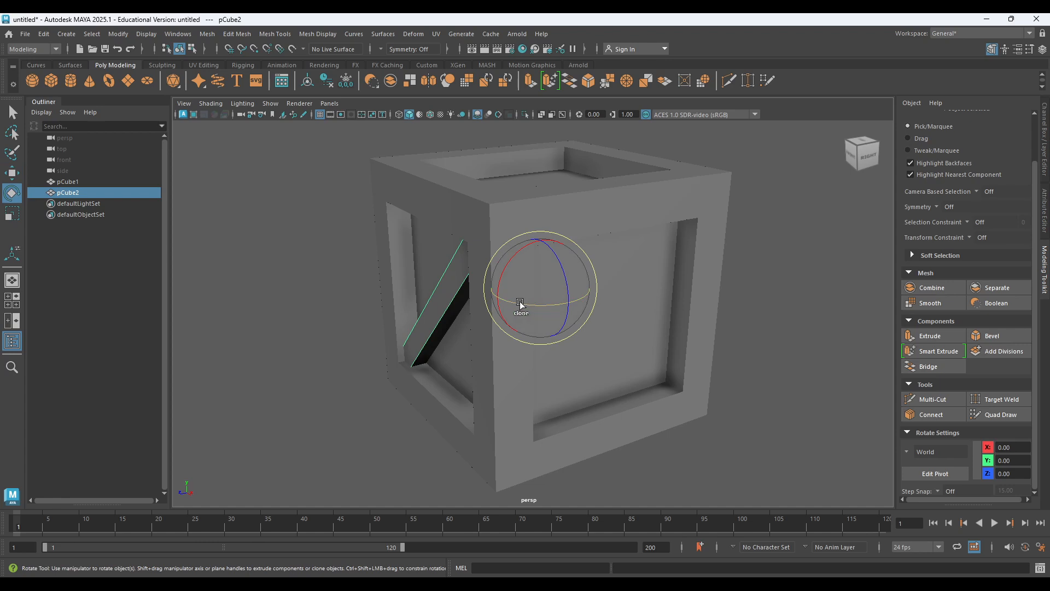
{"action": "left_click_drag", "start_coordinate": [524, 308], "coordinate": [574, 312], "text": "shift"}
{"action": "key", "text": "ctrl+z"}
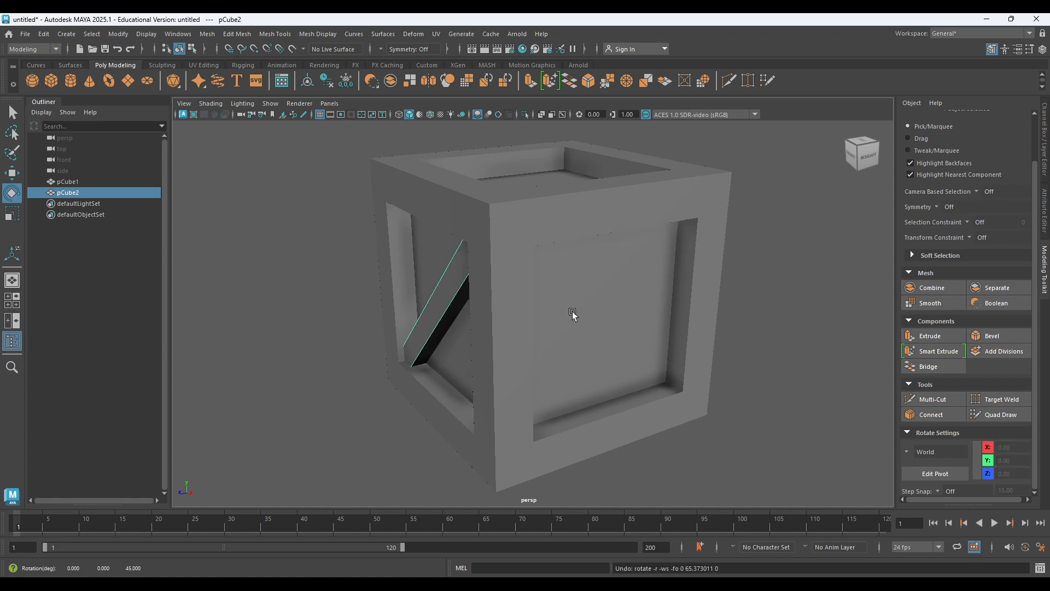
Clone the diagonal bar onto the crate's other faces by rotating copies about the crate centre with 15-degree relative step snapping.
{"action": "key", "text": "e"}
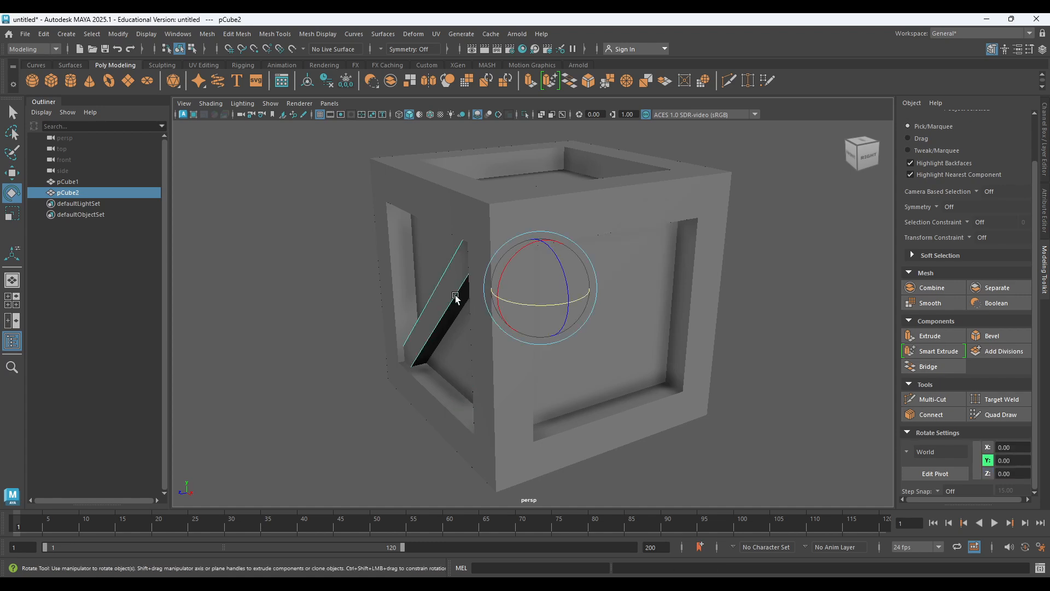
{"action": "key", "text": "j"}
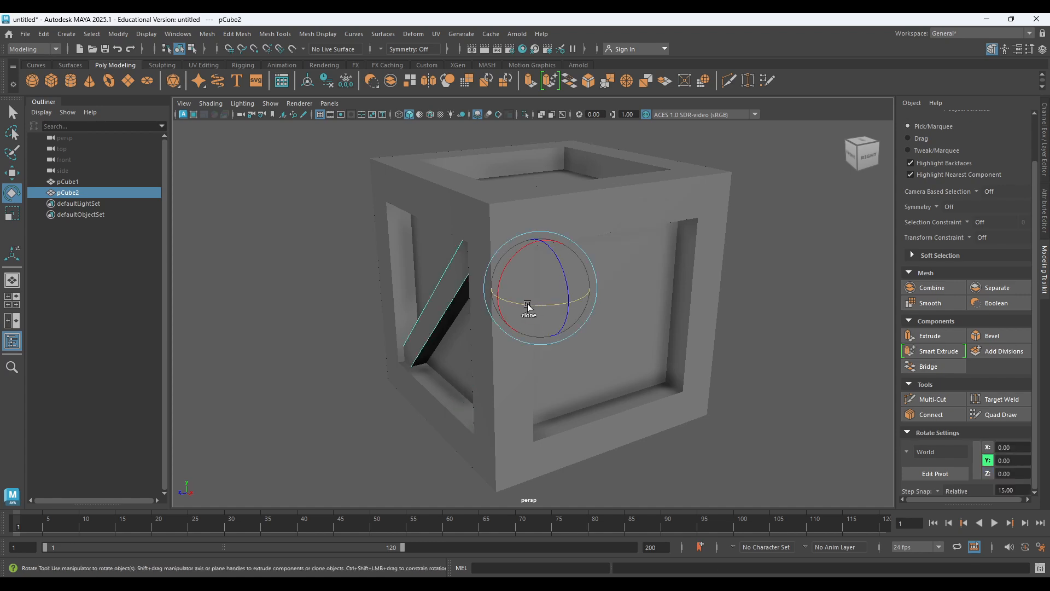
{"action": "mouse_move", "coordinate": [528, 305]}
{"action": "left_mouse_down", "text": "shift"}
{"action": "mouse_move", "coordinate": [598, 315]}
{"action": "mouse_move", "coordinate": [571, 328]}
{"action": "mouse_move", "coordinate": [523, 326]}
{"action": "left_mouse_up", "text": "shift"}
{"action": "key", "text": "j"}
{"action": "left_click_drag", "start_coordinate": [452, 273], "coordinate": [521, 280], "text": "shift"}
{"action": "mouse_move", "coordinate": [614, 290]}
{"action": "left_mouse_down", "text": "alt"}
{"action": "mouse_move", "coordinate": [484, 285]}
{"action": "mouse_move", "coordinate": [530, 253]}
{"action": "mouse_move", "coordinate": [586, 253]}
{"action": "mouse_move", "coordinate": [556, 266]}
{"action": "mouse_move", "coordinate": [469, 208]}
{"action": "mouse_move", "coordinate": [451, 212]}
{"action": "left_mouse_up", "text": "alt"}
{"action": "key", "text": "j"}
{"action": "mouse_move", "coordinate": [525, 235]}
{"action": "left_mouse_down", "text": "alt"}
{"action": "mouse_move", "coordinate": [567, 234]}
{"action": "mouse_move", "coordinate": [570, 194]}
{"action": "mouse_move", "coordinate": [540, 276]}
{"action": "mouse_move", "coordinate": [504, 328]}
{"action": "mouse_move", "coordinate": [509, 339]}
{"action": "left_mouse_up", "text": "alt"}
{"action": "left_click", "coordinate": [561, 275]}
{"action": "left_click", "coordinate": [624, 372]}
Select the crate together with all its diagonal bars and open their UV layout in the UV Editor.
{"action": "mouse_move", "coordinate": [638, 323]}
{"action": "left_mouse_down", "text": "alt"}
{"action": "mouse_move", "coordinate": [507, 281]}
{"action": "mouse_move", "coordinate": [274, 375]}
{"action": "mouse_move", "coordinate": [213, 342]}
{"action": "mouse_move", "coordinate": [397, 344]}
{"action": "mouse_move", "coordinate": [450, 258]}
{"action": "left_mouse_up", "text": "alt"}
{"action": "left_click_drag", "start_coordinate": [438, 157], "coordinate": [762, 419]}
{"action": "left_click_drag", "start_coordinate": [727, 340], "coordinate": [682, 305], "text": "alt"}
{"action": "left_click", "coordinate": [436, 34]}
{"action": "left_click", "coordinate": [449, 50]}
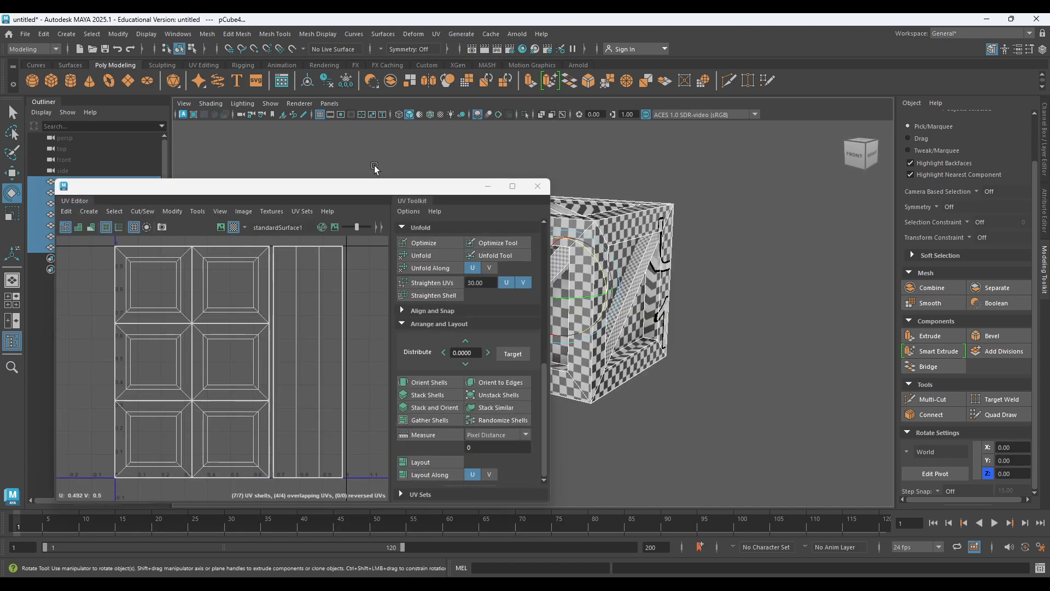
{"action": "scroll", "coordinate": [284, 297], "scroll_direction": "down", "scroll_amount": 3}
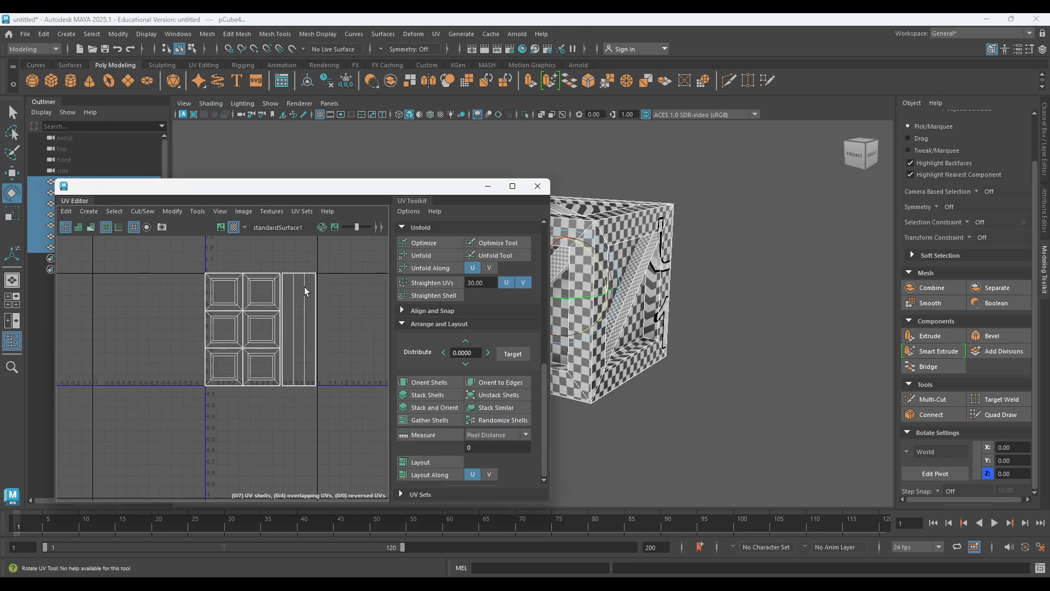
{"action": "scroll", "coordinate": [425, 297], "scroll_direction": "up", "scroll_amount": 8}
Select the stacked bars' overlapping faces in the UV layout, and then their complete UV shells in UV shell selection mode.
{"action": "left_click", "coordinate": [461, 246]}
{"action": "left_click_drag", "start_coordinate": [333, 255], "coordinate": [307, 287]}
{"action": "left_click_drag", "start_coordinate": [734, 292], "coordinate": [783, 310], "text": "alt"}
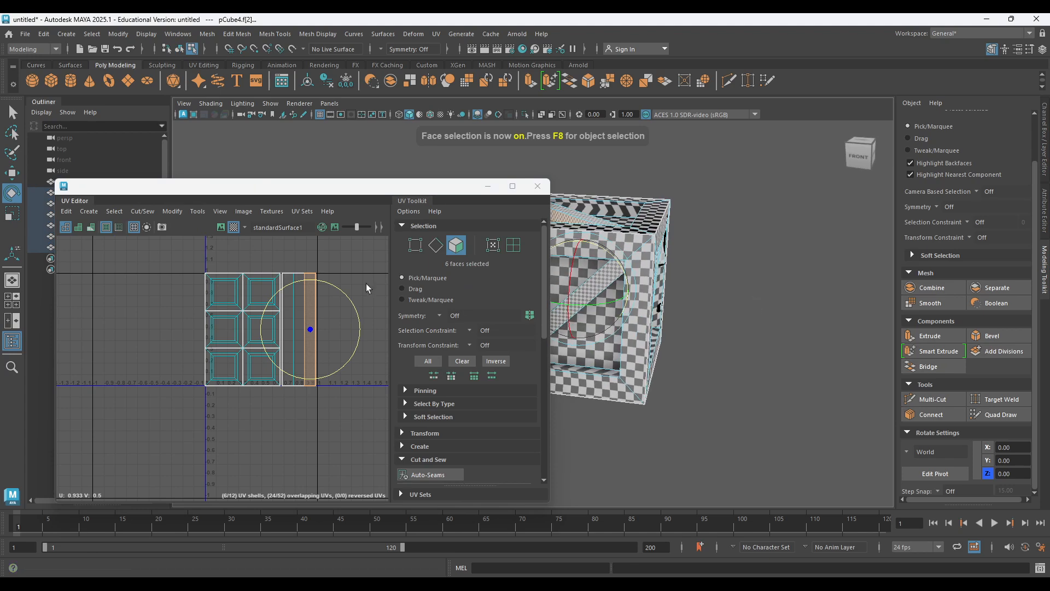
{"action": "left_click", "coordinate": [319, 262]}
{"action": "left_click_drag", "start_coordinate": [335, 254], "coordinate": [287, 298]}
{"action": "left_click", "coordinate": [515, 246]}
{"action": "left_click_drag", "start_coordinate": [357, 257], "coordinate": [301, 291]}
Examine the highlighted diagonal bars and the checker pattern on the crate from the front, back and underside.
{"action": "left_click_drag", "start_coordinate": [700, 307], "coordinate": [818, 327], "text": "alt"}
{"action": "middle_click_drag", "start_coordinate": [653, 301], "coordinate": [755, 300], "text": "alt"}
{"action": "left_click_drag", "start_coordinate": [659, 301], "coordinate": [724, 275], "text": "alt"}
{"action": "middle_click_drag", "start_coordinate": [724, 274], "coordinate": [895, 270], "text": "alt"}
{"action": "scroll", "coordinate": [708, 283], "scroll_direction": "up", "scroll_amount": 5}
{"action": "left_click_drag", "start_coordinate": [707, 277], "coordinate": [760, 275], "text": "alt"}
{"action": "middle_click_drag", "start_coordinate": [654, 296], "coordinate": [843, 290], "text": "alt"}
{"action": "left_click_drag", "start_coordinate": [700, 312], "coordinate": [723, 272], "text": "alt"}
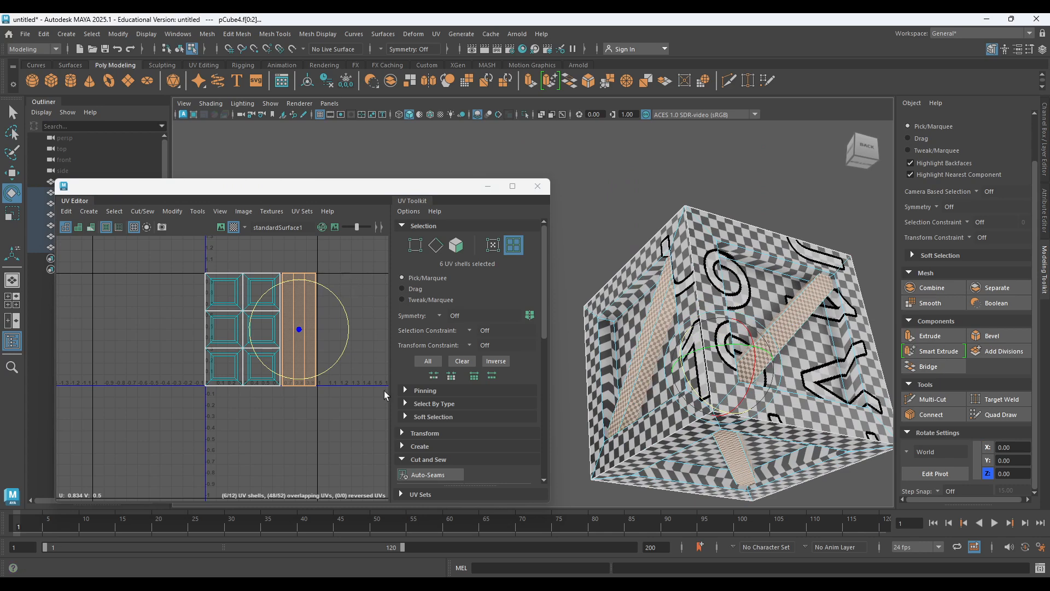
Try the Layout command on the selected bar shells, and repeat it on all the crate and bar UV shells.
{"action": "scroll", "coordinate": [426, 438], "scroll_direction": "down", "scroll_amount": 6}
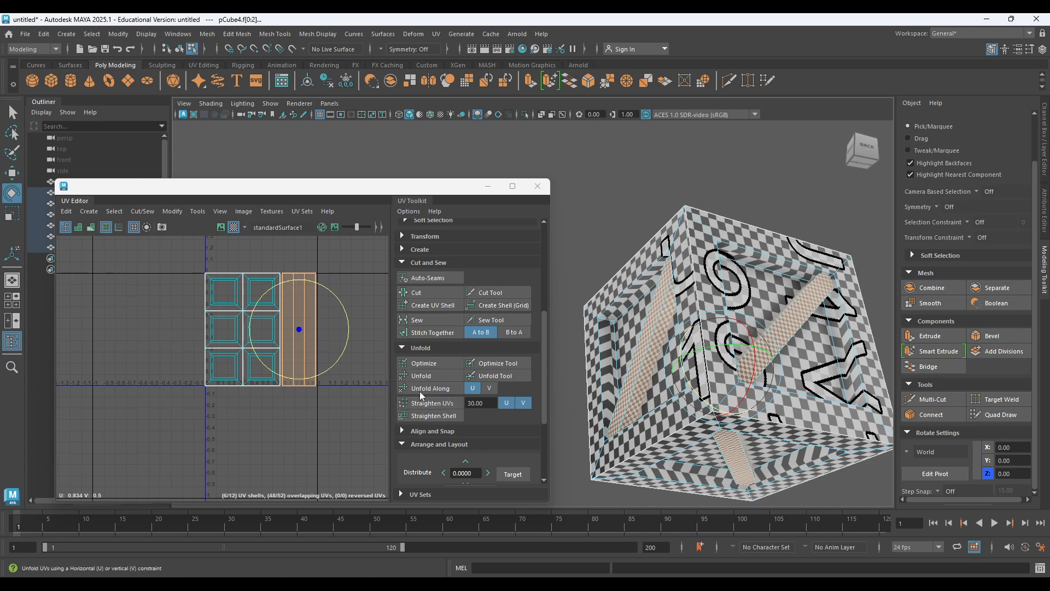
{"action": "scroll", "coordinate": [419, 396], "scroll_direction": "down", "scroll_amount": 3}
{"action": "left_click", "coordinate": [424, 460]}
{"action": "scroll", "coordinate": [269, 351], "scroll_direction": "up", "scroll_amount": 2}
{"action": "scroll", "coordinate": [270, 351], "scroll_direction": "down", "scroll_amount": 1}
{"action": "middle_click_drag", "start_coordinate": [269, 351], "coordinate": [242, 328], "text": "alt"}
{"action": "left_click_drag", "start_coordinate": [136, 246], "coordinate": [334, 399]}
{"action": "left_click", "coordinate": [437, 465]}
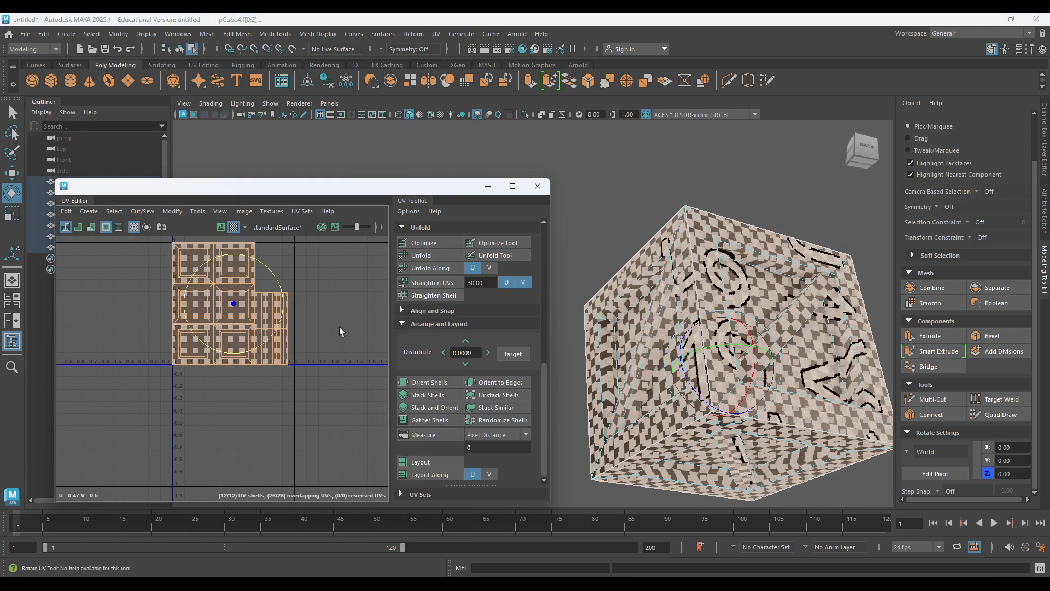
Select the newly arranged bar shells to inspect them, and undo the layouts to restore the stacked bar UVs.
{"action": "left_click", "coordinate": [337, 327]}
{"action": "scroll", "coordinate": [280, 325], "scroll_direction": "up", "scroll_amount": 3}
{"action": "left_click_drag", "start_coordinate": [323, 248], "coordinate": [246, 373]}
{"action": "key", "text": "ctrl+z"}
{"action": "key", "text": "ctrl+z"}
{"action": "key", "text": "ctrl+z"}
{"action": "key", "text": "ctrl+z"}
{"action": "key", "text": "ctrl+z"}
{"action": "key", "text": "ctrl+z"}
Examine the textured crate from several sides, and compare the stacked bar UV shells with the crate's six face shells by selecting each group.
{"action": "scroll", "coordinate": [353, 314], "scroll_direction": "down", "scroll_amount": 3}
{"action": "middle_click_drag", "start_coordinate": [351, 295], "coordinate": [324, 365], "text": "alt"}
{"action": "left_click_drag", "start_coordinate": [732, 268], "coordinate": [782, 296], "text": "alt"}
{"action": "middle_click_drag", "start_coordinate": [783, 297], "coordinate": [802, 315], "text": "alt"}
{"action": "left_click_drag", "start_coordinate": [618, 268], "coordinate": [782, 298], "text": "alt"}
{"action": "middle_click_drag", "start_coordinate": [782, 298], "coordinate": [860, 349], "text": "alt"}
{"action": "middle_click_drag", "start_coordinate": [659, 265], "coordinate": [791, 316], "text": "alt"}
{"action": "left_click_drag", "start_coordinate": [675, 213], "coordinate": [694, 235], "text": "alt"}
{"action": "middle_click_drag", "start_coordinate": [720, 260], "coordinate": [784, 435], "text": "alt"}
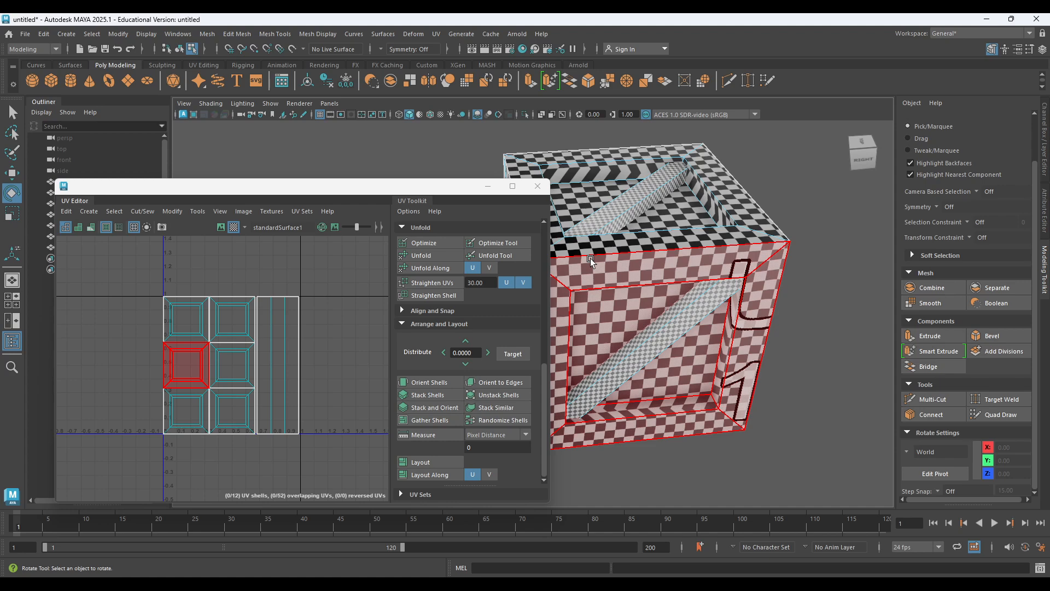
{"action": "left_click_drag", "start_coordinate": [309, 286], "coordinate": [273, 329]}
{"action": "left_click_drag", "start_coordinate": [155, 282], "coordinate": [234, 416]}
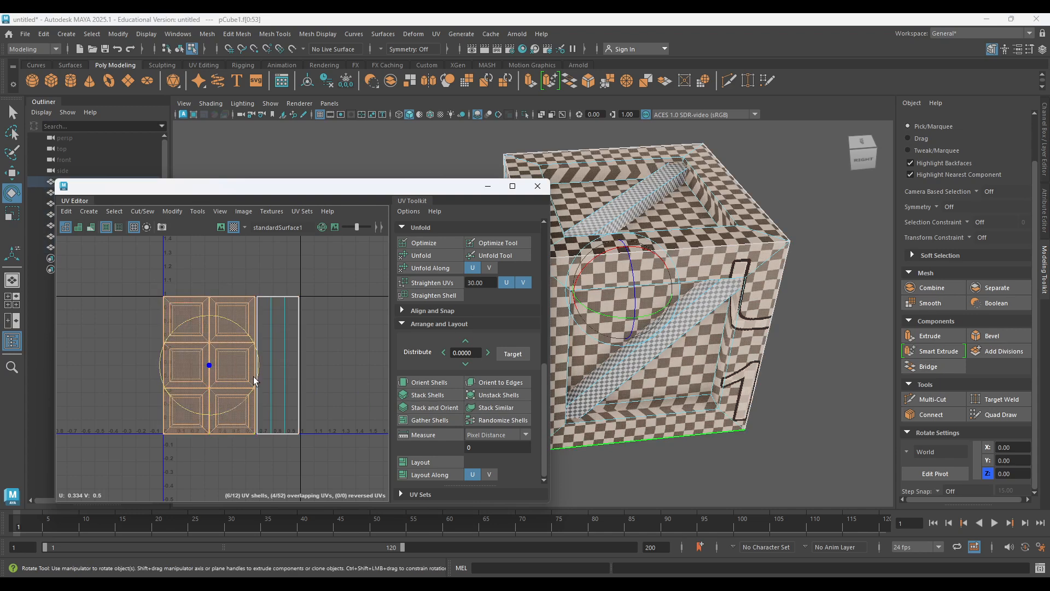